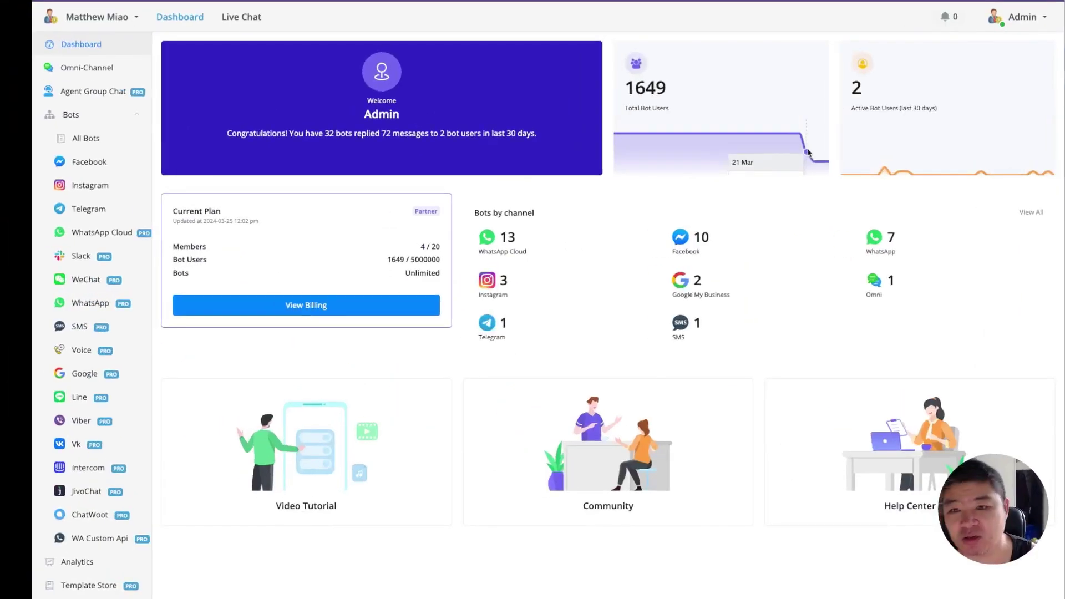
# - Open the UChat Documentation from the Admin account menu
pyautogui.click(1022, 19)
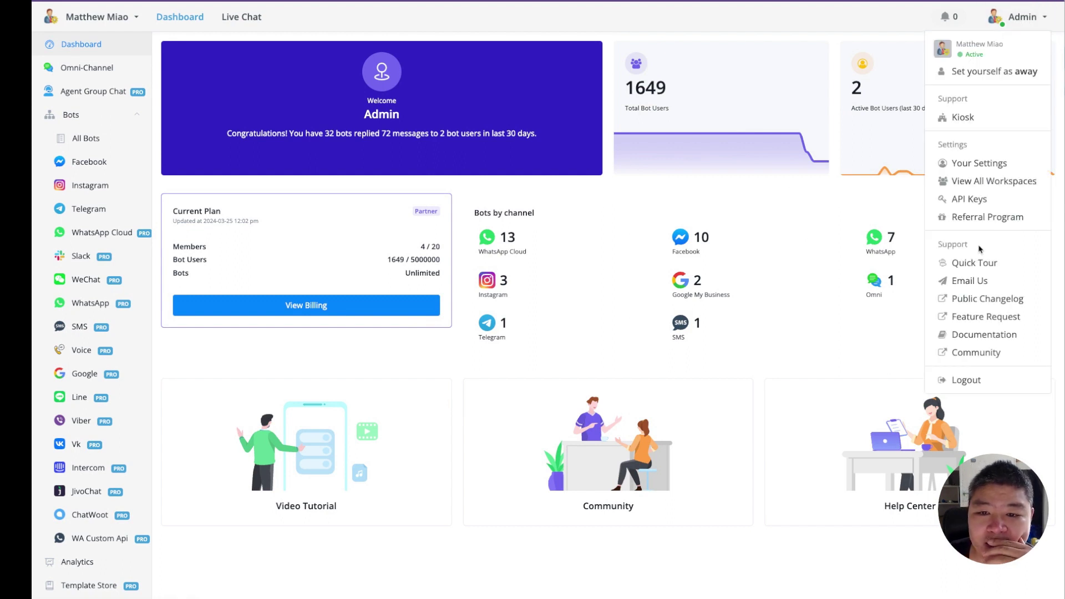
pyautogui.click(980, 336)
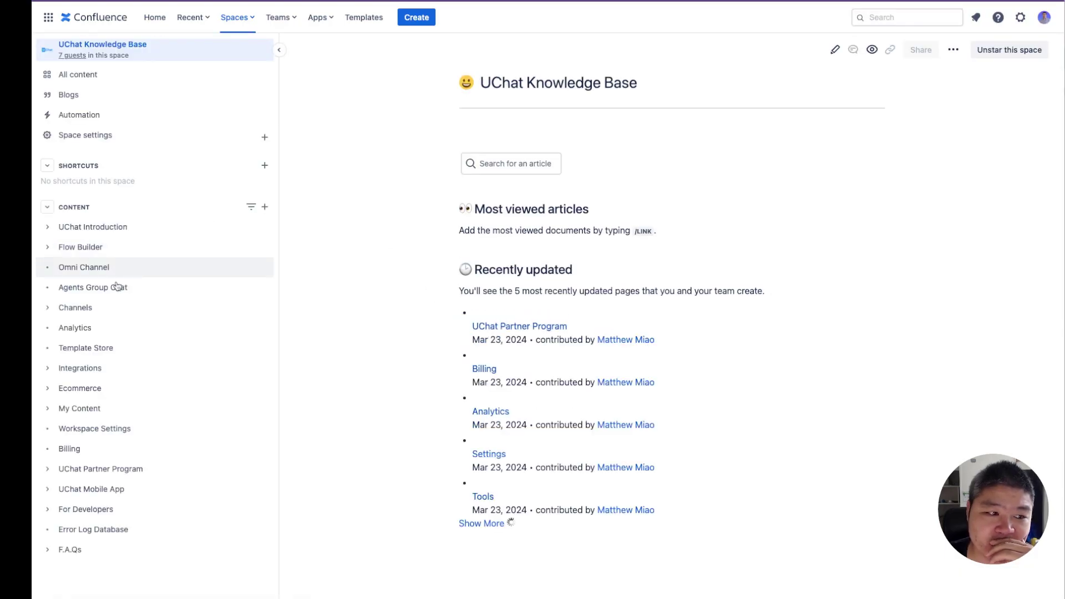
# - Expand Channels in the knowledge base tree and open the WhatsApp Channel page
pyautogui.click(47, 307)
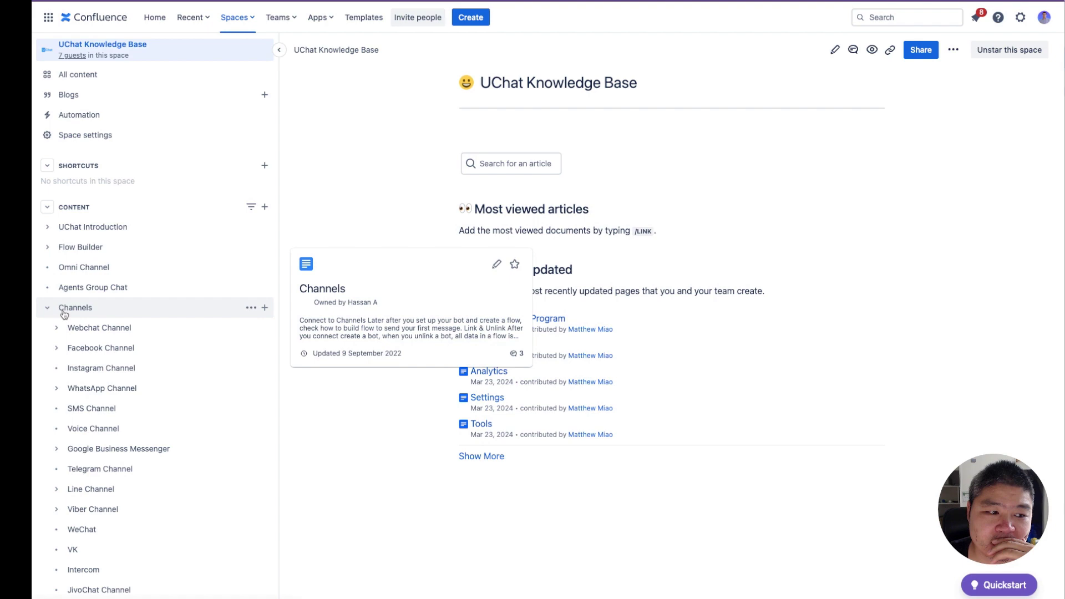
pyautogui.click(112, 390)
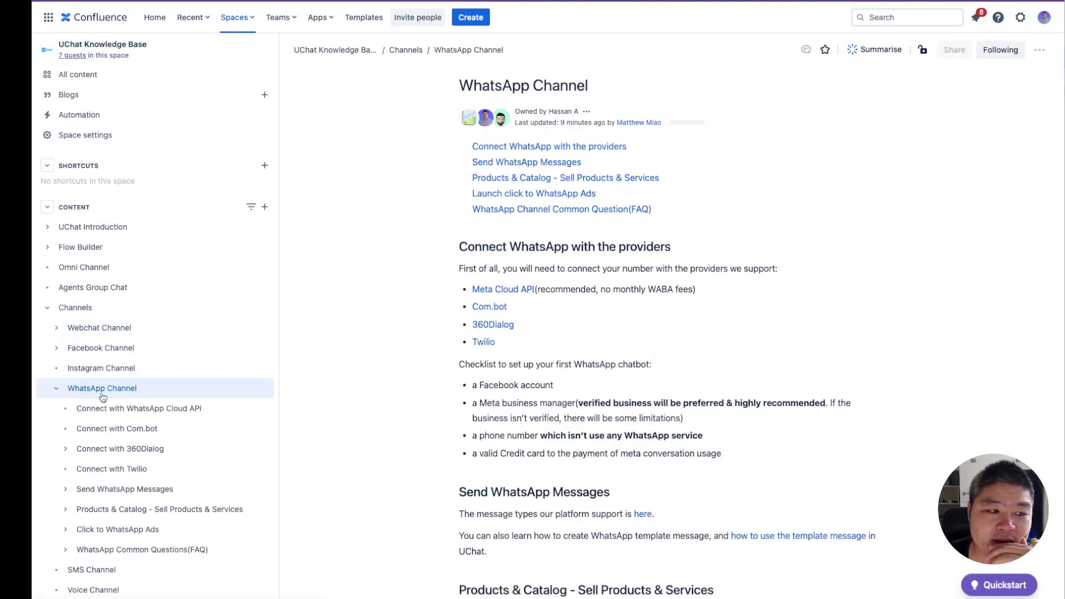
pyautogui.moveTo(121, 395)
pyautogui.scroll(-3, 122, 391)
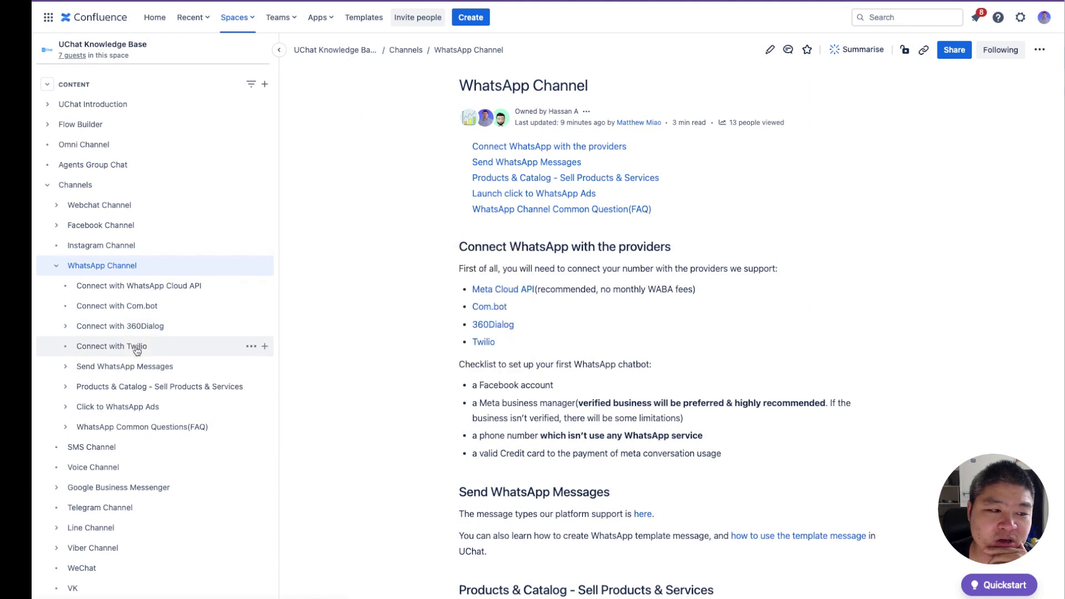
pyautogui.moveTo(151, 289)
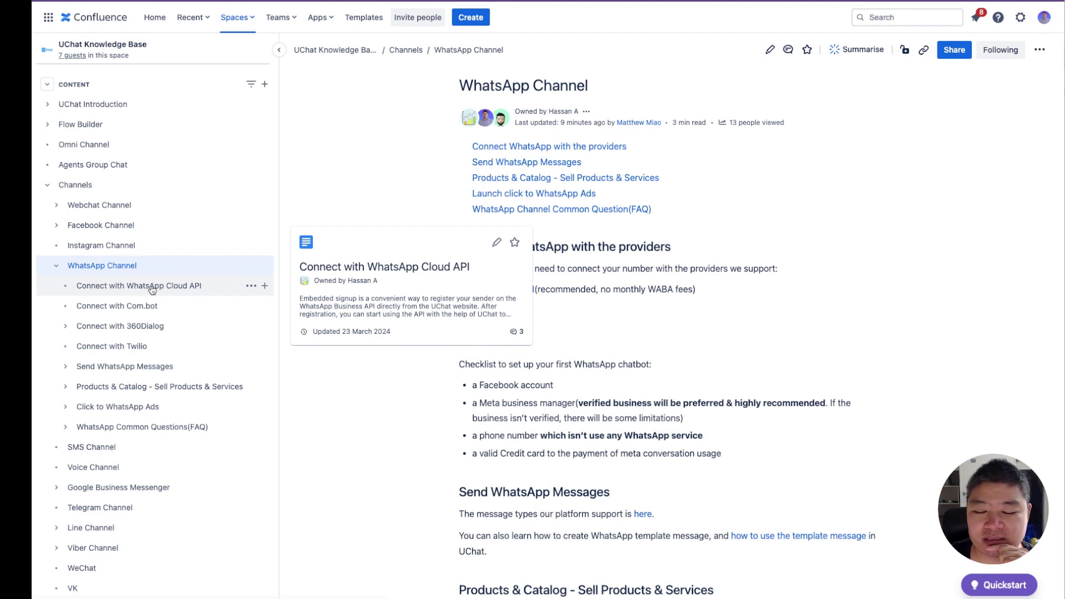
# - Open the 'Connect with WhatsApp Cloud API' subpage under WhatsApp Channel
pyautogui.click(152, 287)
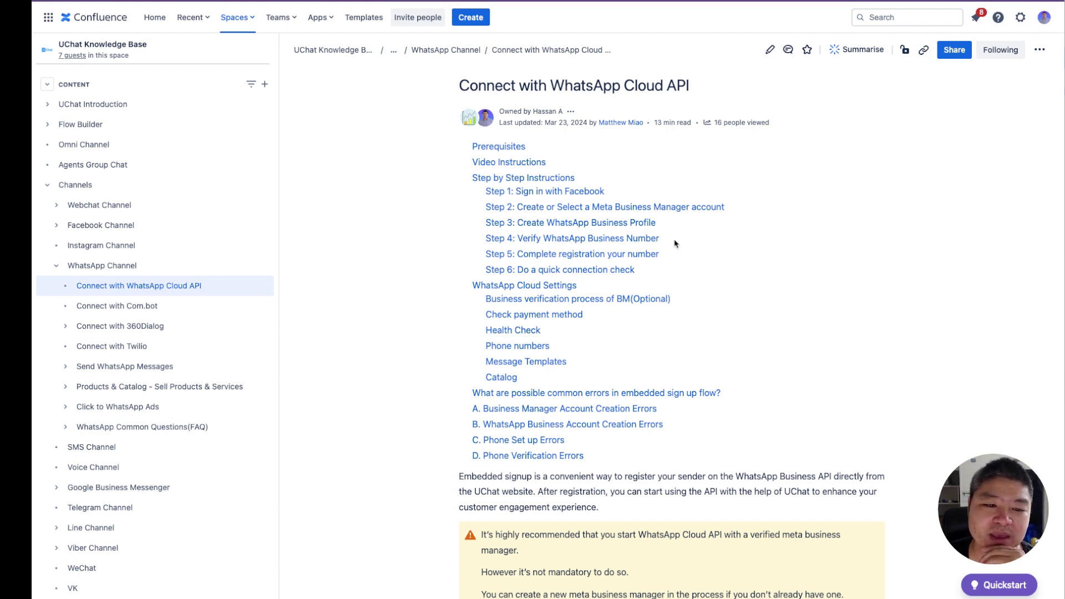
pyautogui.scroll(-3, 646, 341)
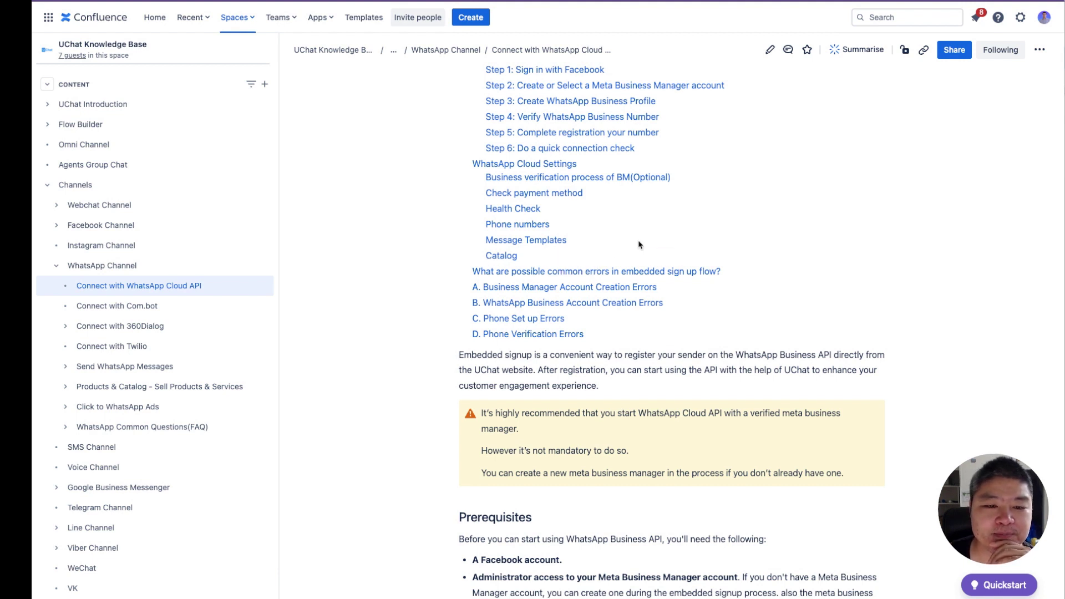
pyautogui.scroll(-2, 639, 244)
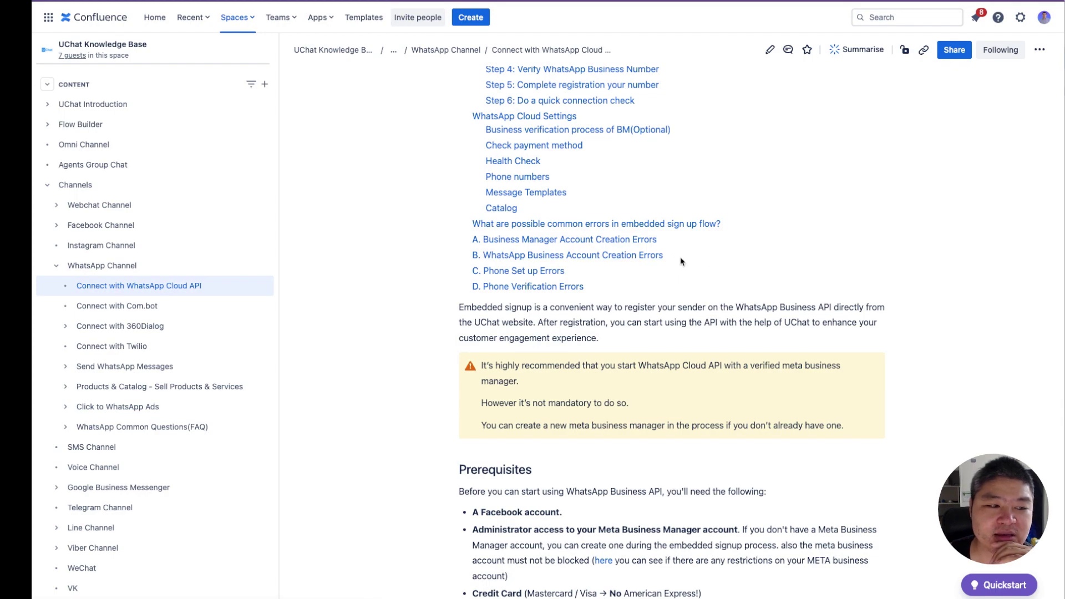
pyautogui.scroll(-6, 680, 258)
pyautogui.scroll(-1, 679, 258)
pyautogui.scroll(7, 681, 260)
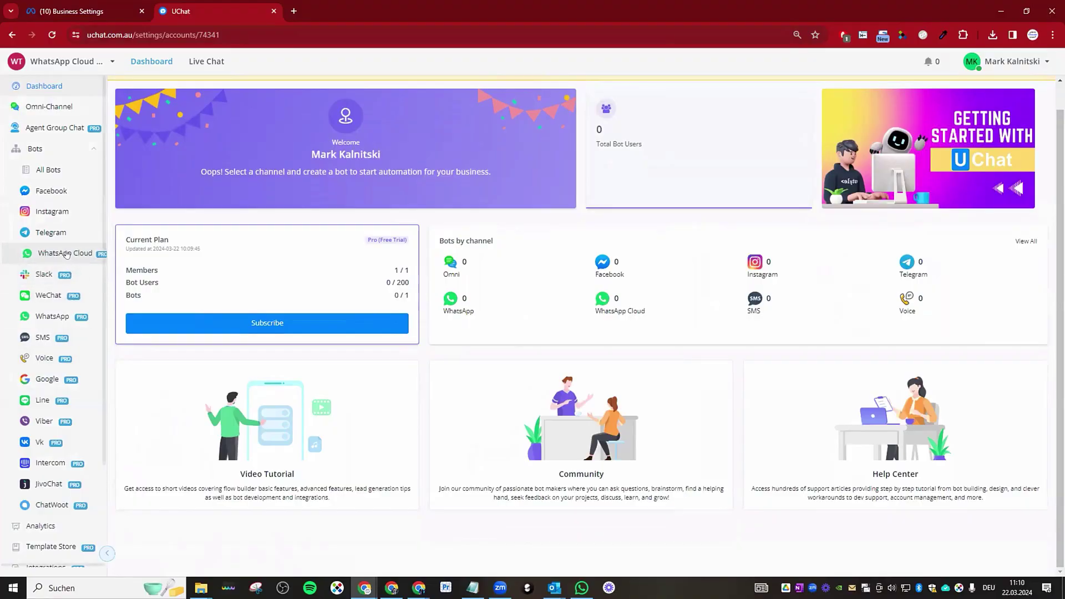
# - Start the WhatsApp Cloud connection and continue with the signed-in Facebook account
pyautogui.click(75, 253)
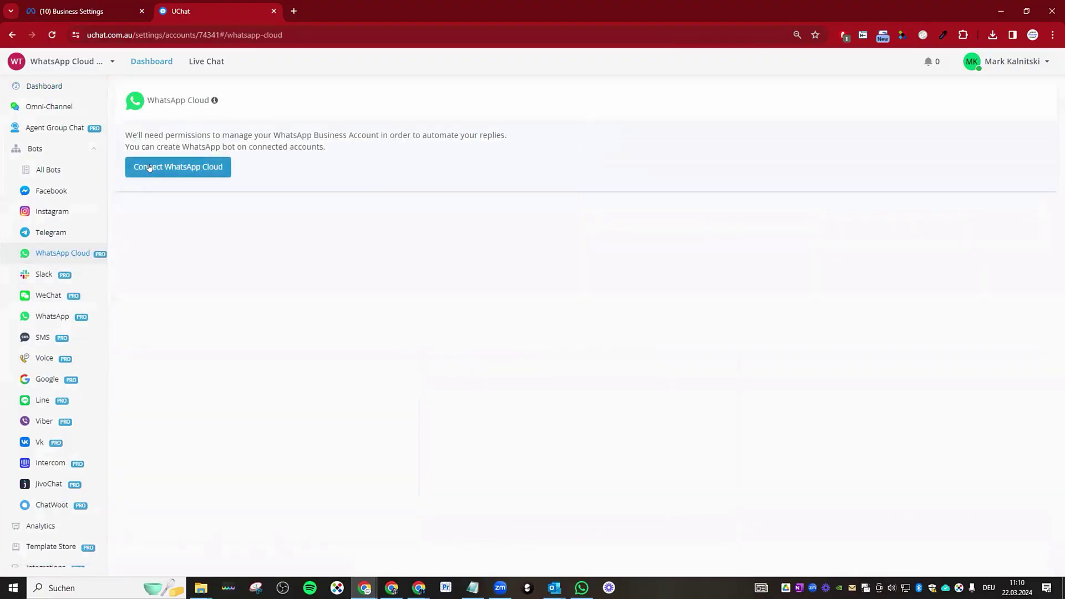
pyautogui.click(174, 172)
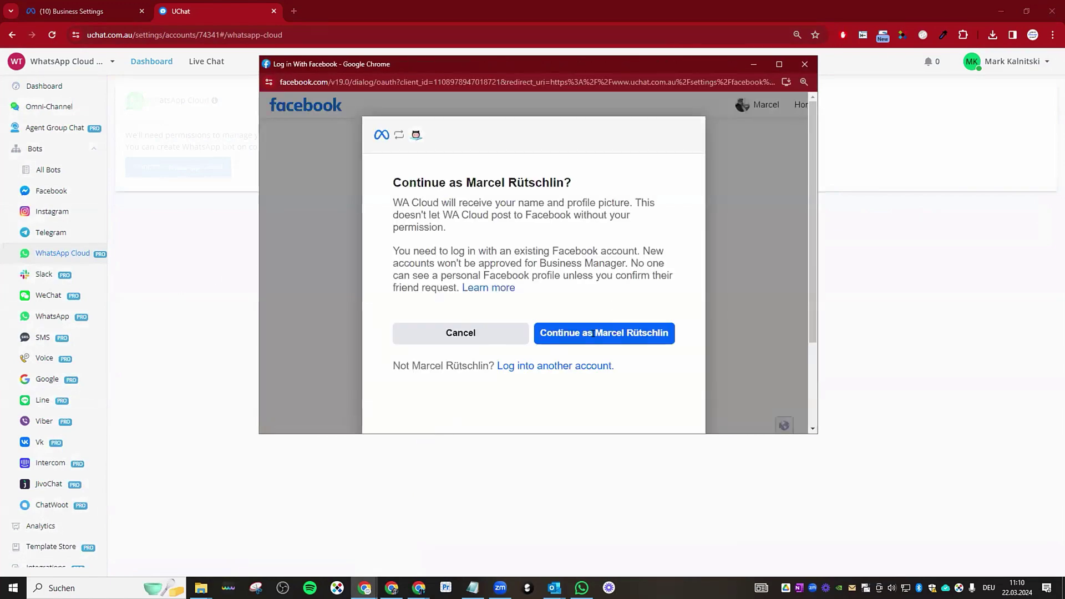
pyautogui.click(594, 334)
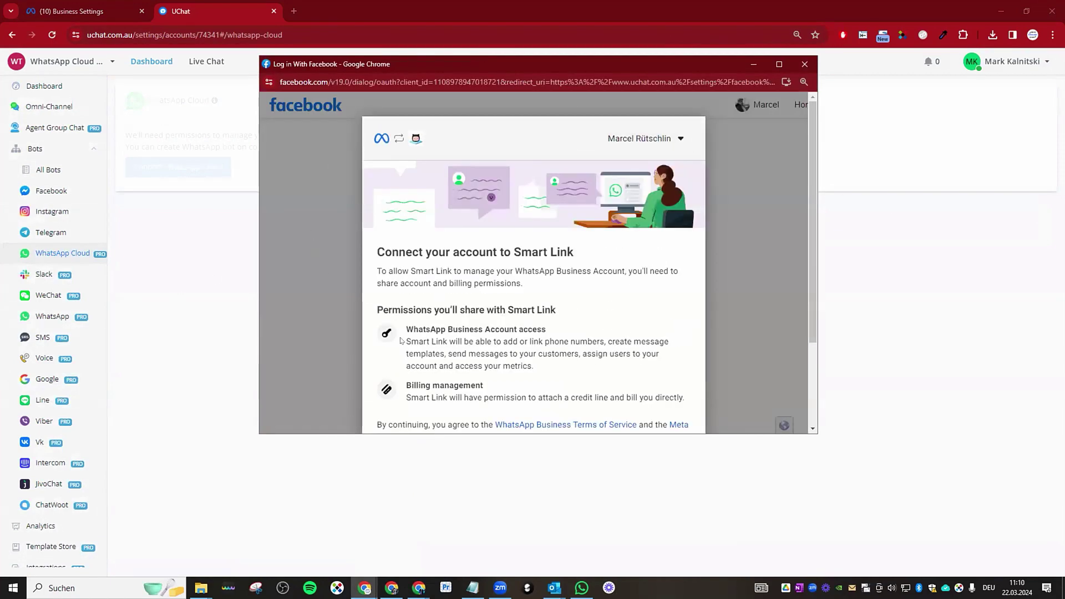
pyautogui.scroll(-2, 555, 333)
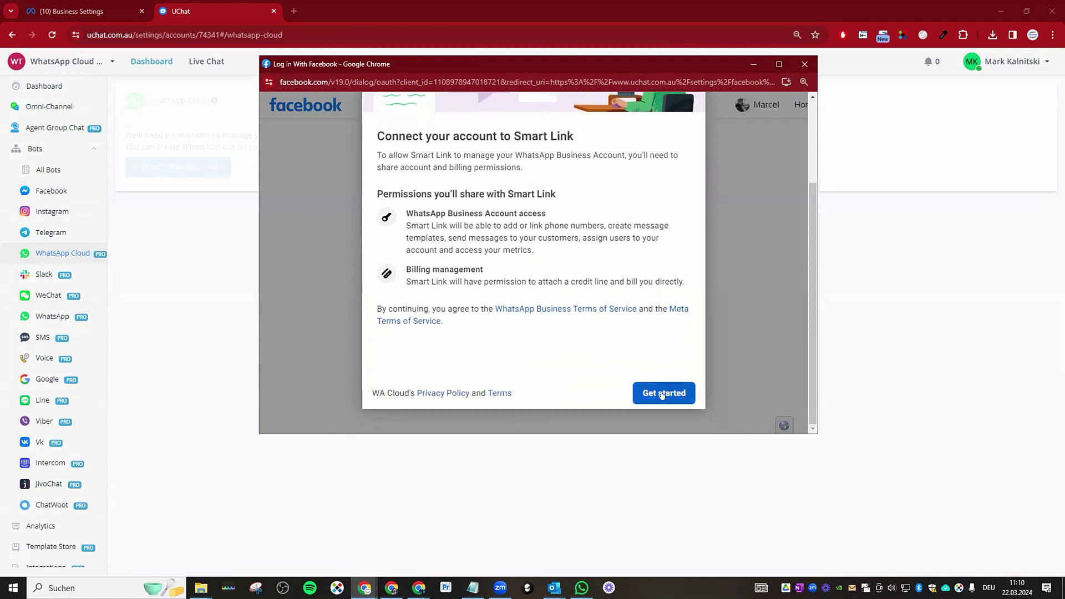
# - Accept the Smart Link permissions with Get started
pyautogui.click(662, 393)
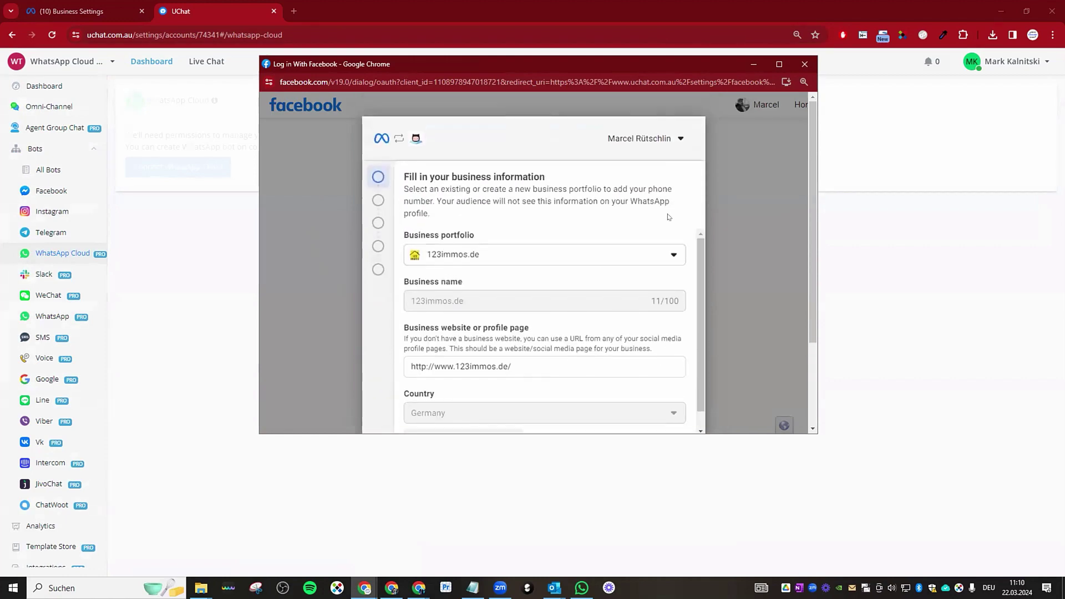
# - Choose the Botscaler business portfolio and review the WhatsApp Business Account options
pyautogui.doubleClick(687, 433)
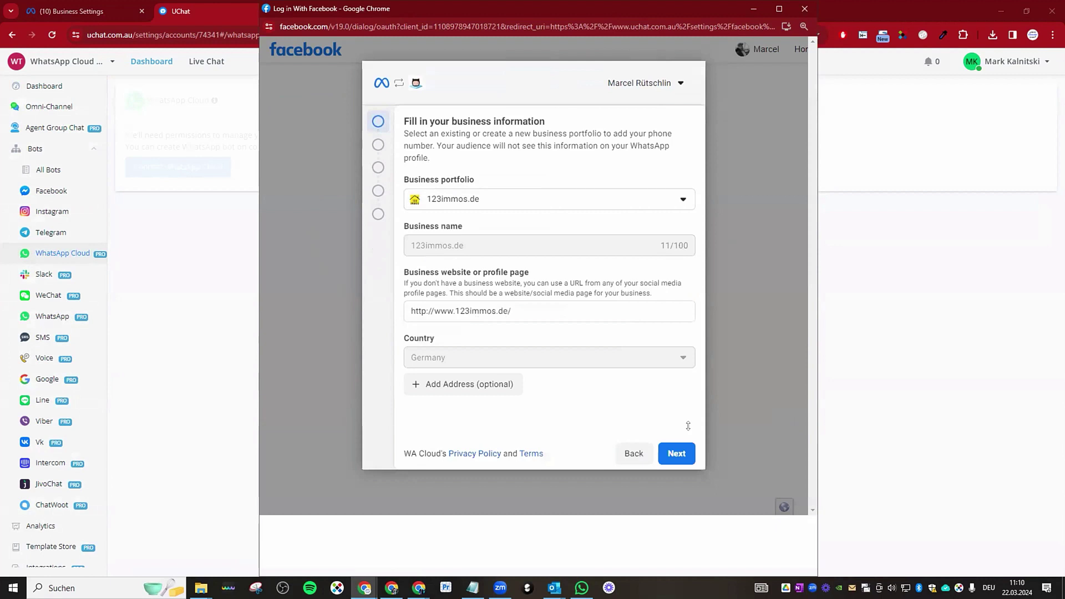
pyautogui.click(612, 232)
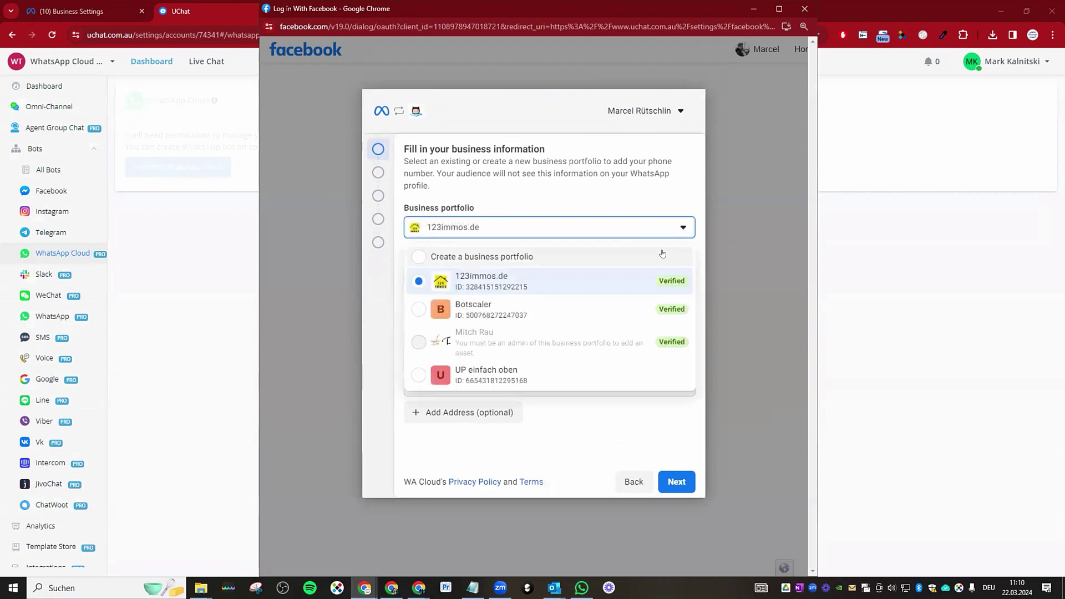
pyautogui.click(643, 308)
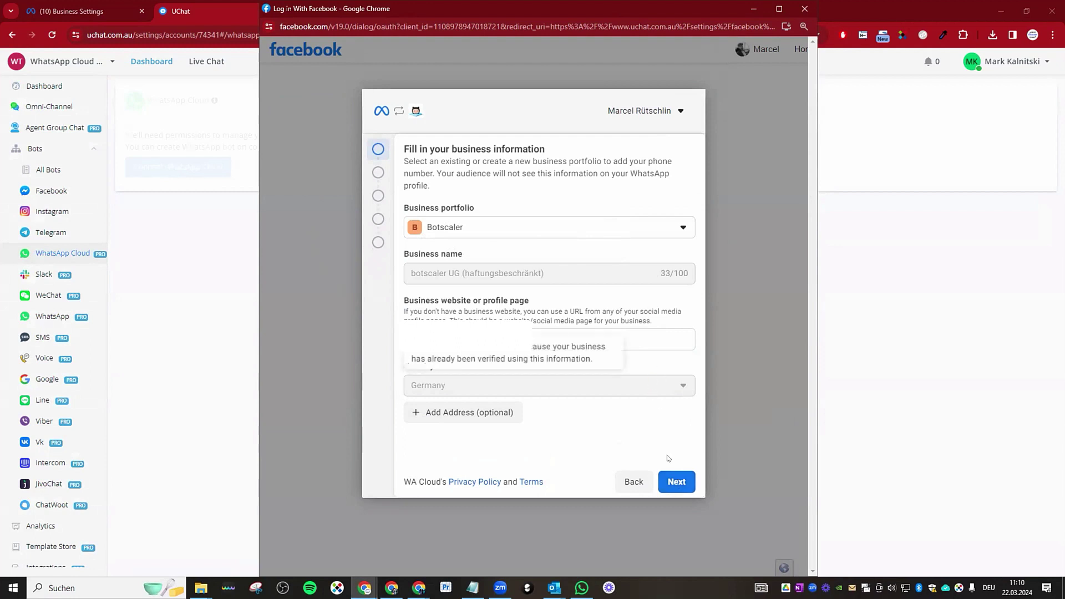
pyautogui.click(672, 479)
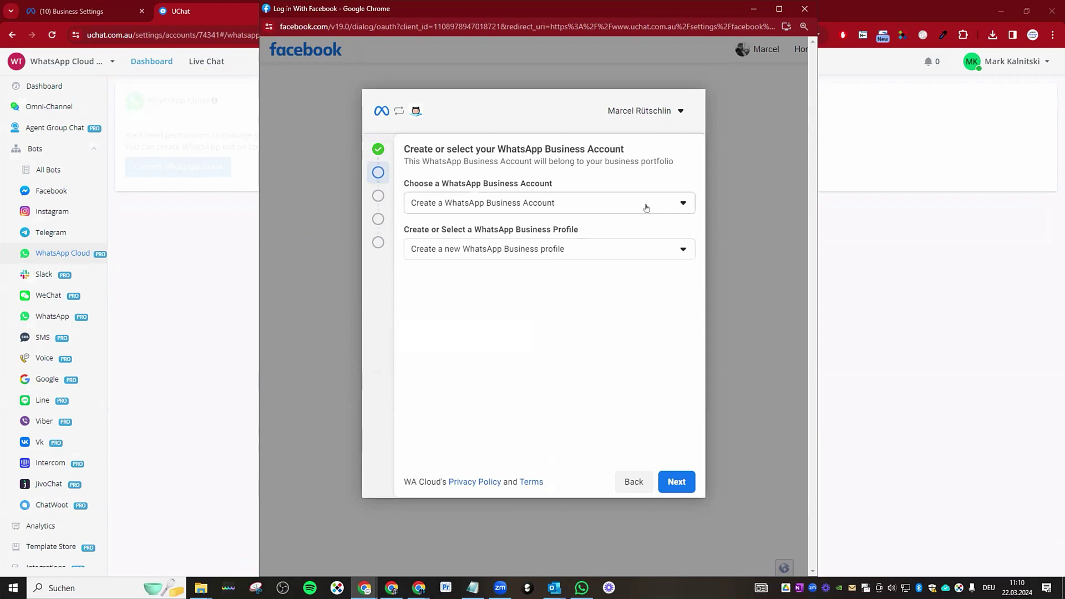
pyautogui.click(641, 206)
pyautogui.click(642, 206)
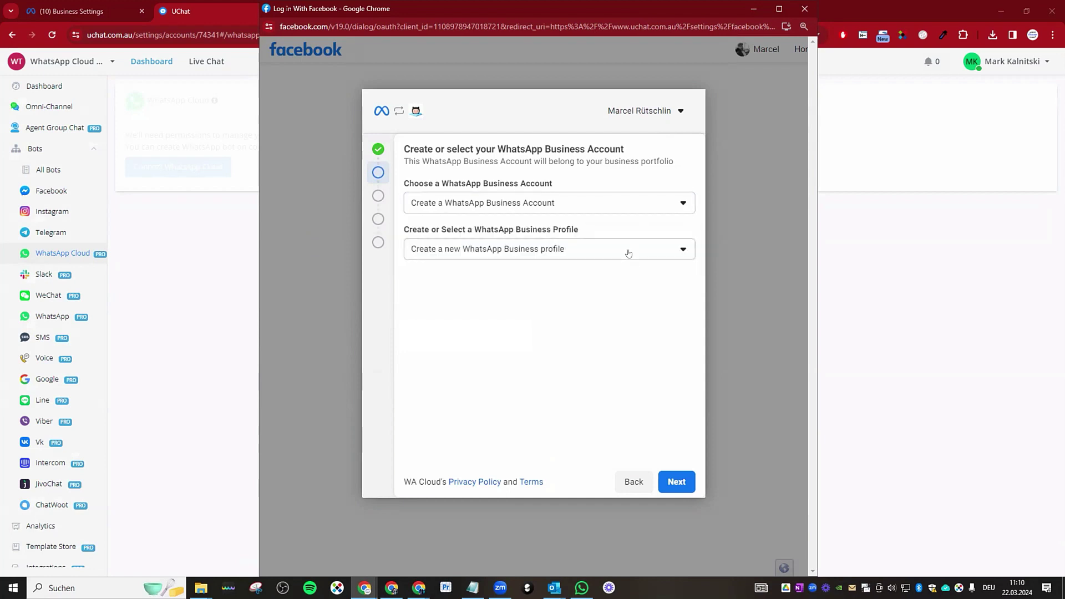
# - Name the new WhatsApp Business Account 'botscaler WhatsApp Cloud API'
pyautogui.click(674, 479)
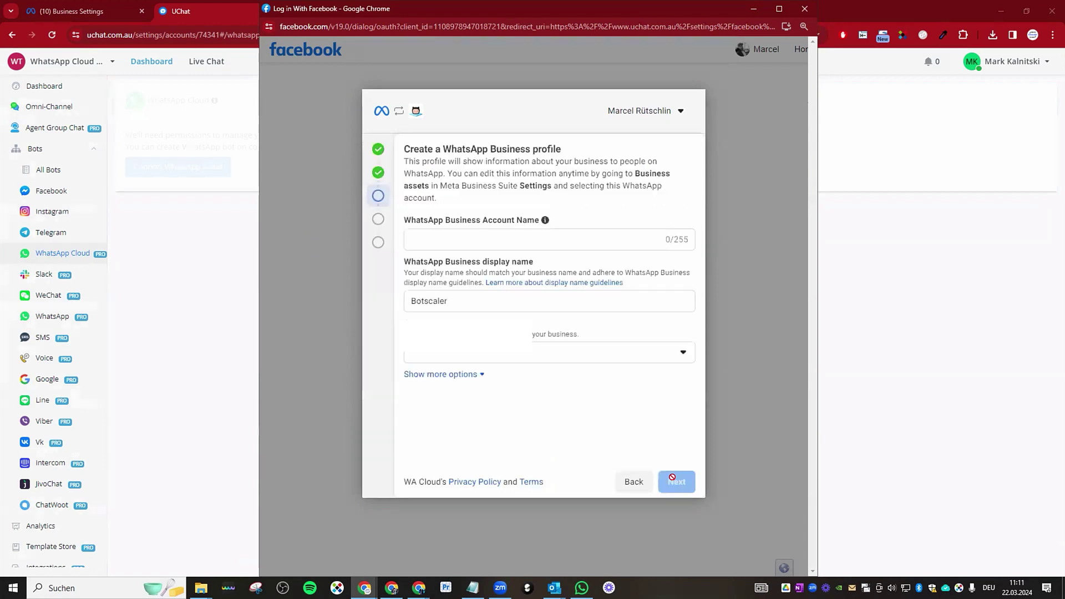
pyautogui.click(558, 236)
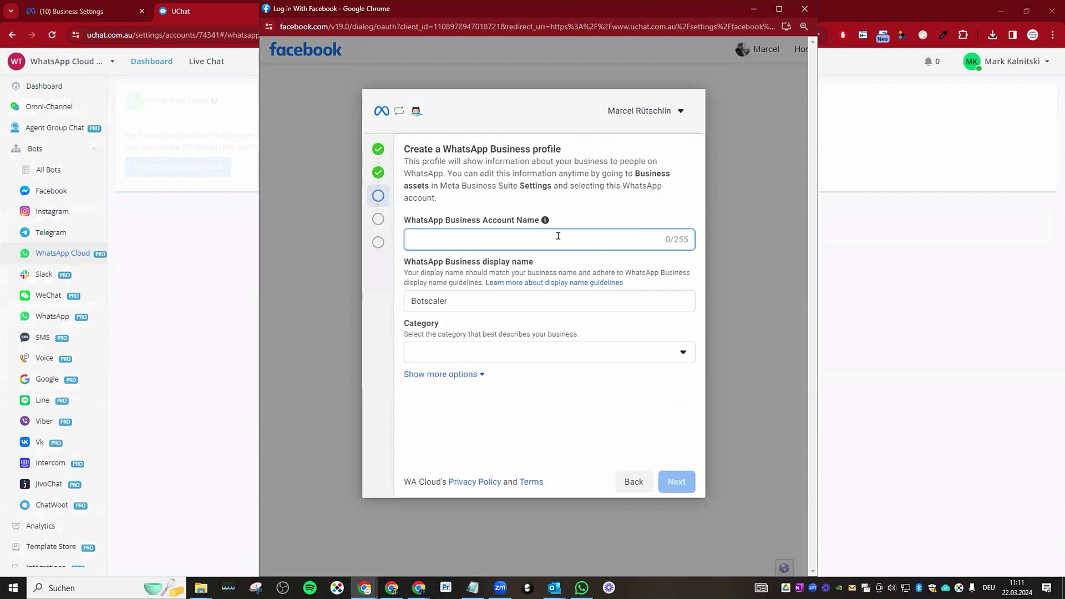
pyautogui.write('Whatsa')
pyautogui.hotkey('ctrl', 'a')
pyautogui.write('botscaler WhatsApp Cloud API')
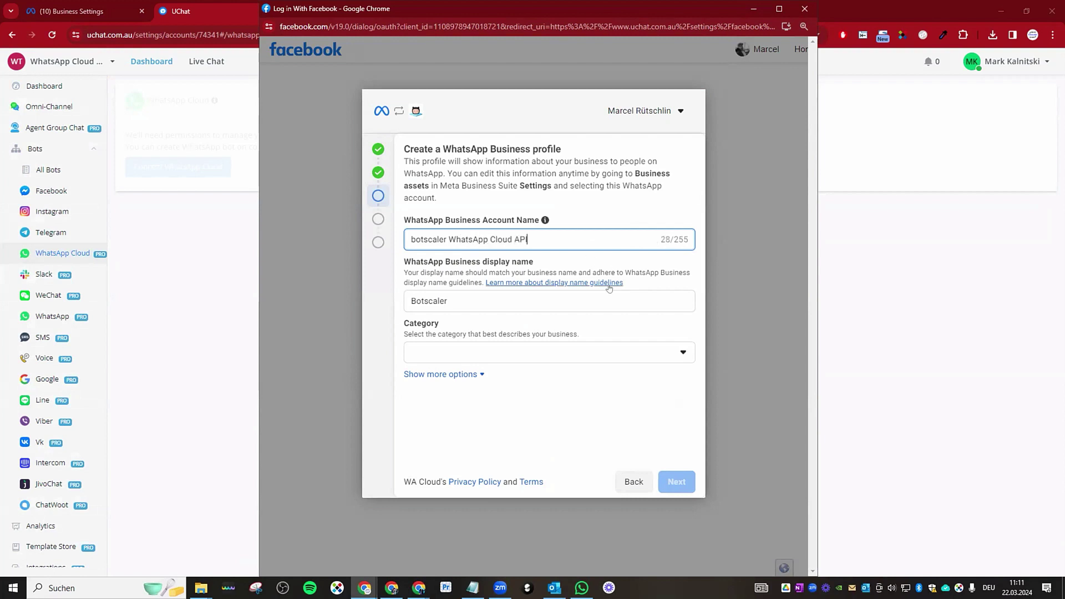
pyautogui.click(574, 298)
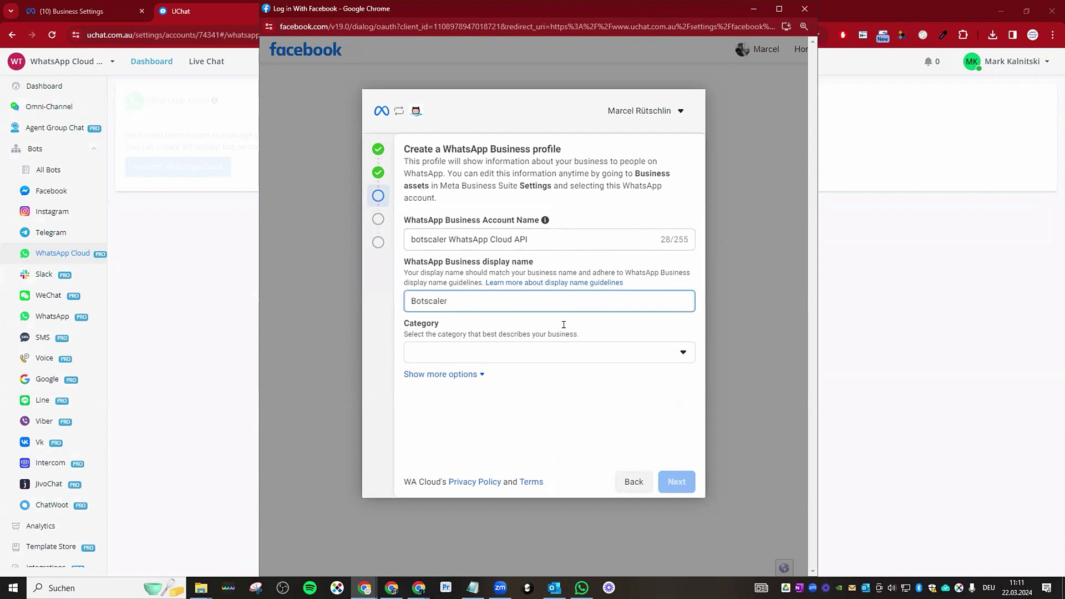
# - Set the business category to Other and continue to the phone number step
pyautogui.click(564, 353)
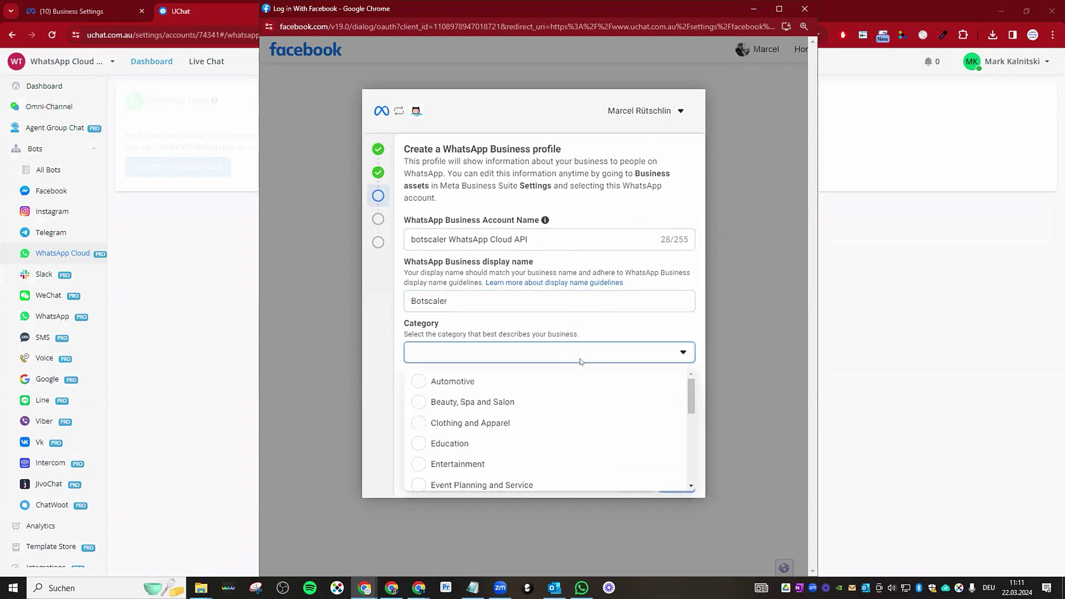
pyautogui.scroll(-5, 565, 432)
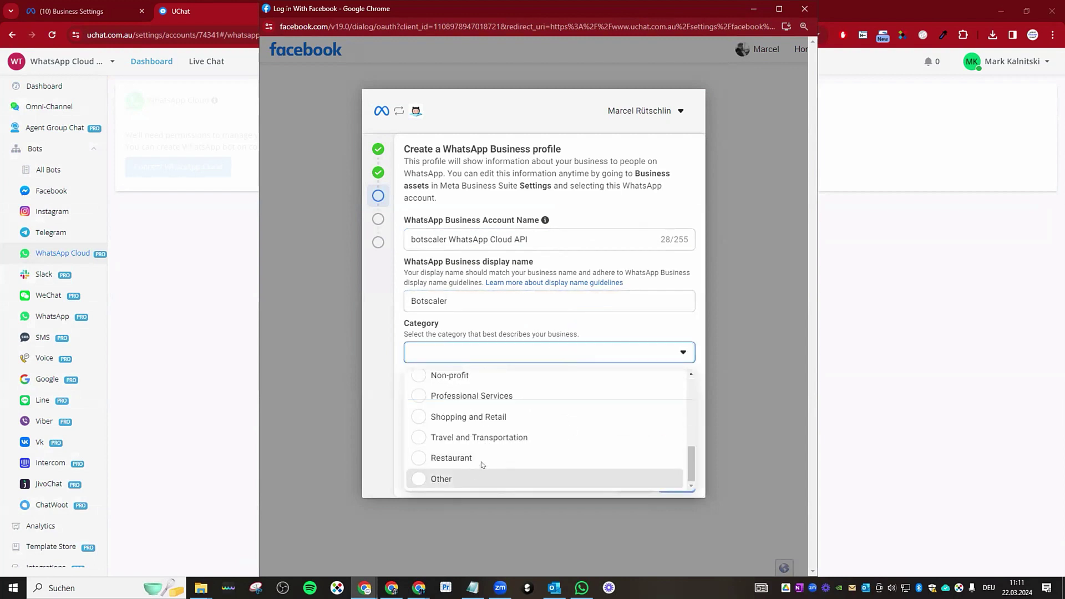
pyautogui.click(478, 479)
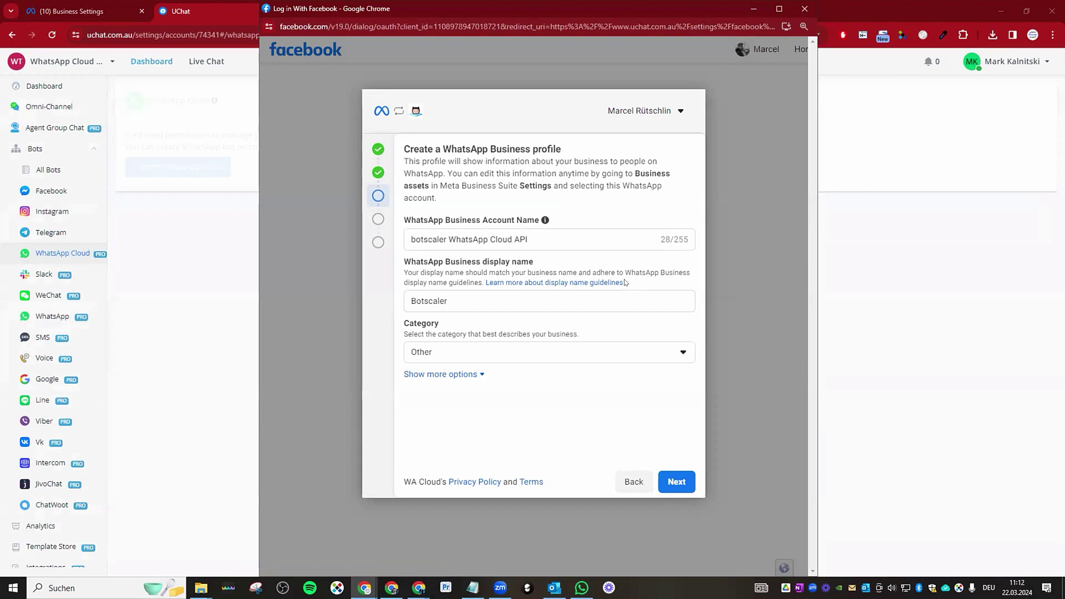
pyautogui.moveTo(546, 239); pyautogui.dragTo(410, 239)
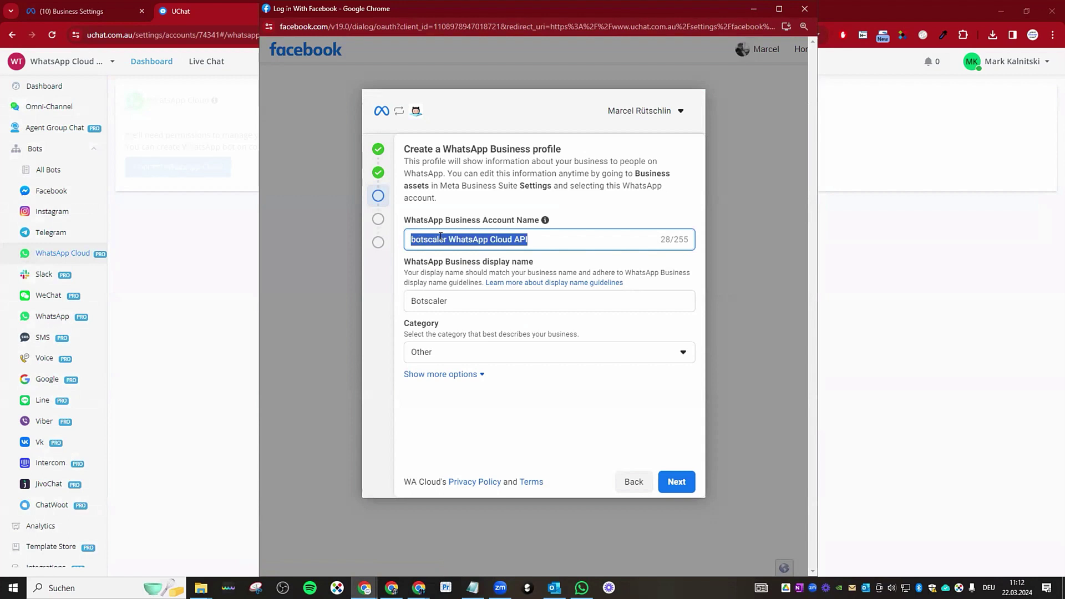
pyautogui.click(507, 254)
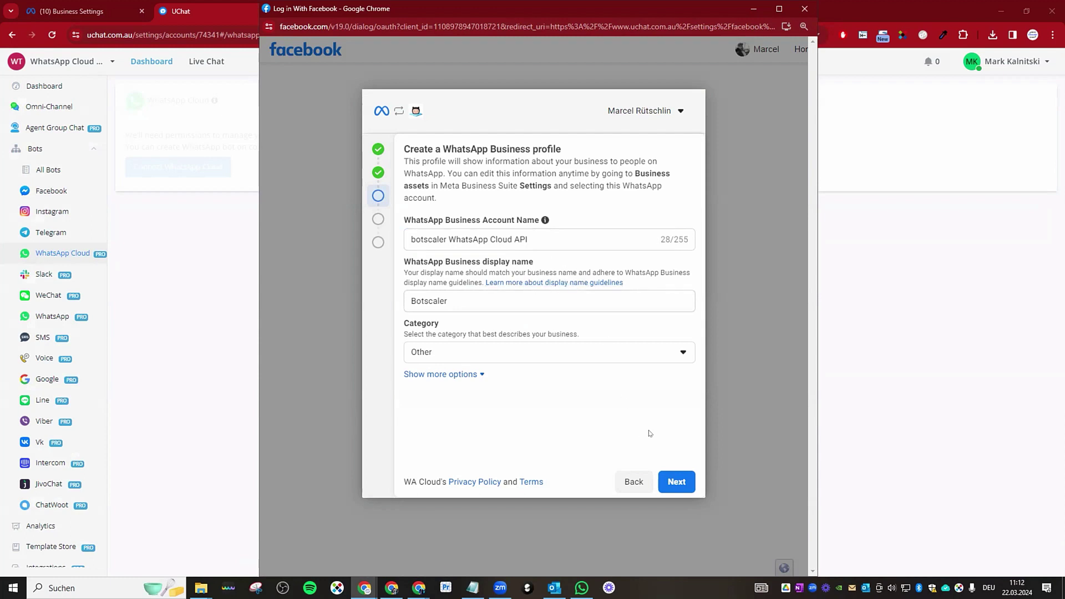
pyautogui.click(673, 486)
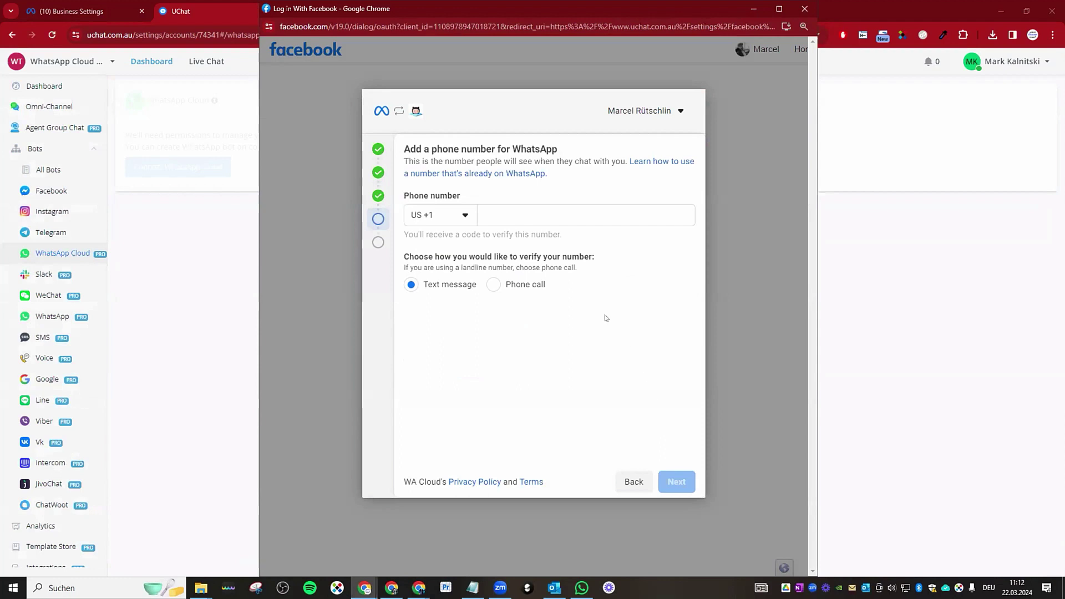
# - Enter the phone number with the German DE +49 code and text-message verification, then submit
pyautogui.click(457, 218)
pyautogui.write('ger')
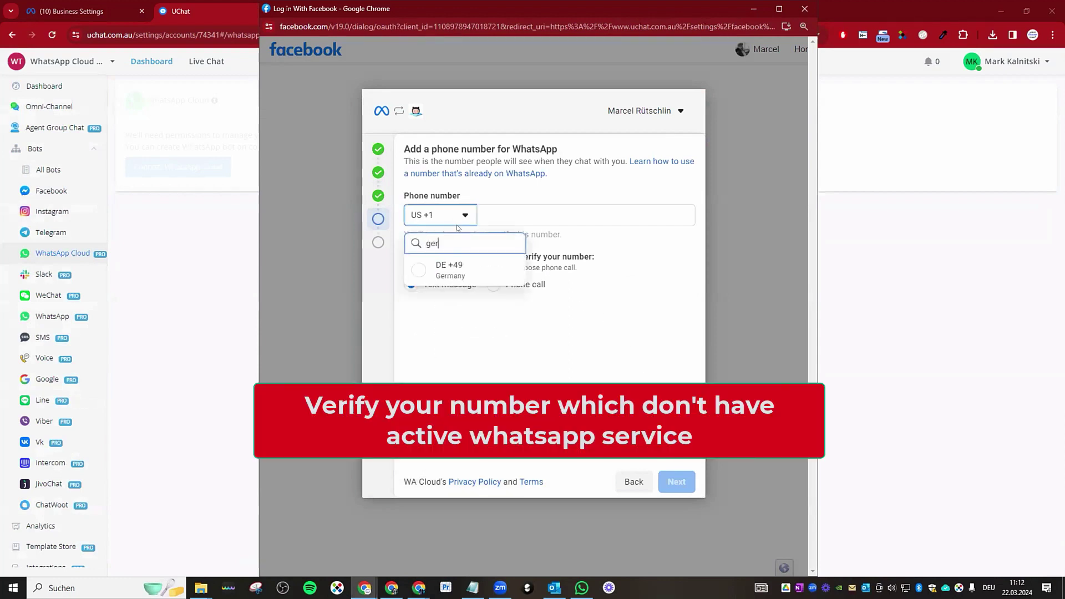
pyautogui.click(466, 265)
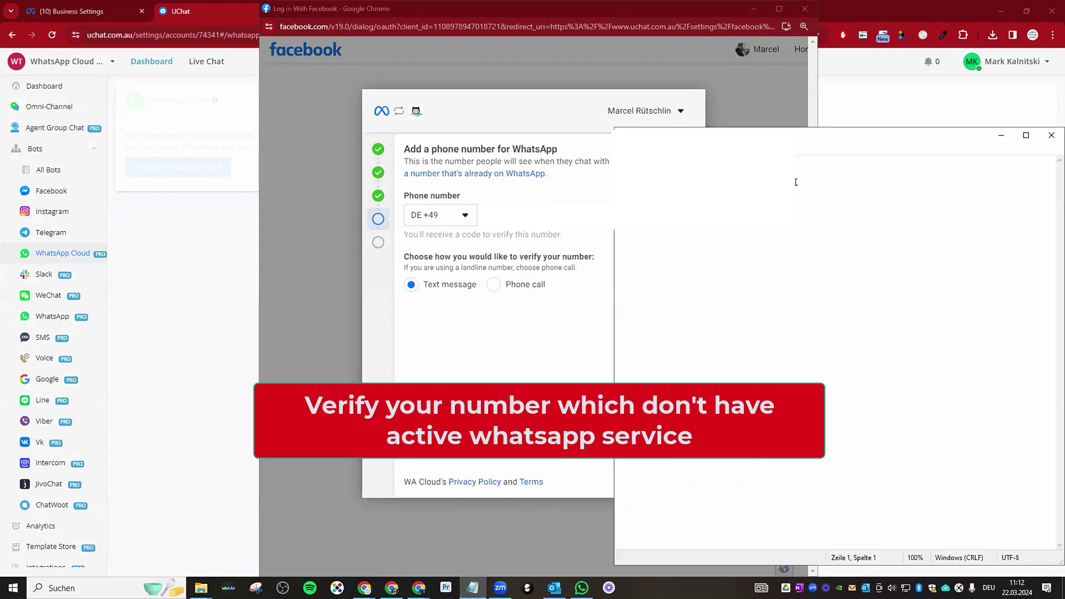
pyautogui.click(645, 163)
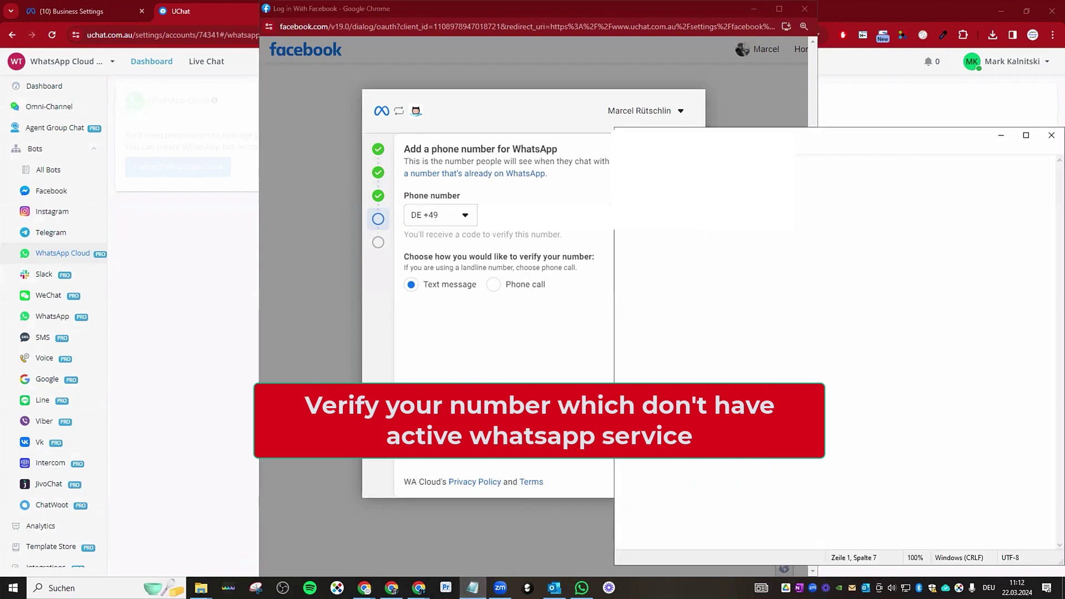
pyautogui.click(606, 192)
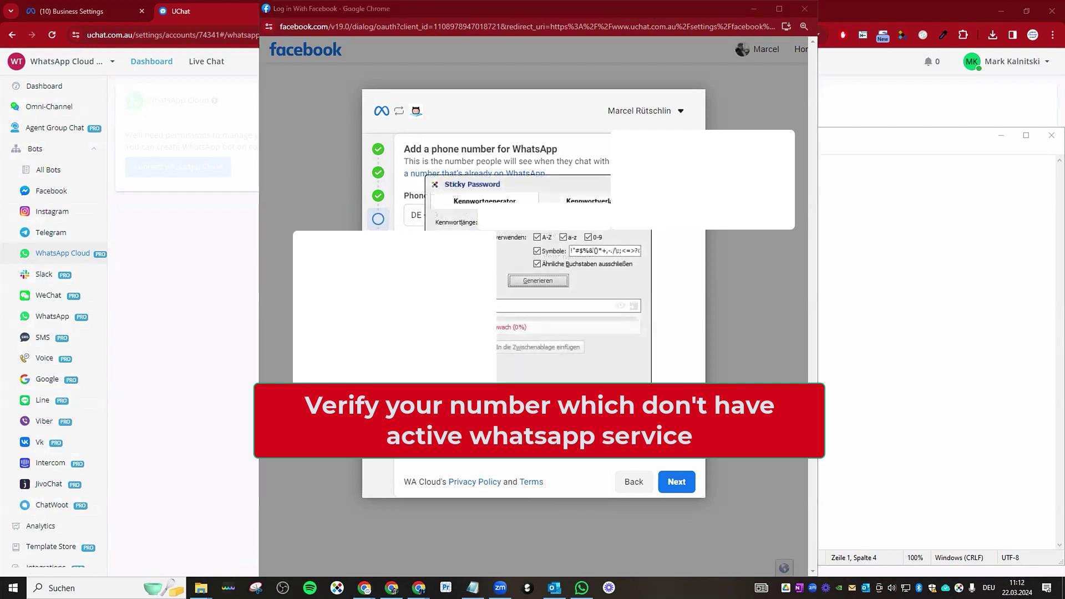
pyautogui.click(704, 270)
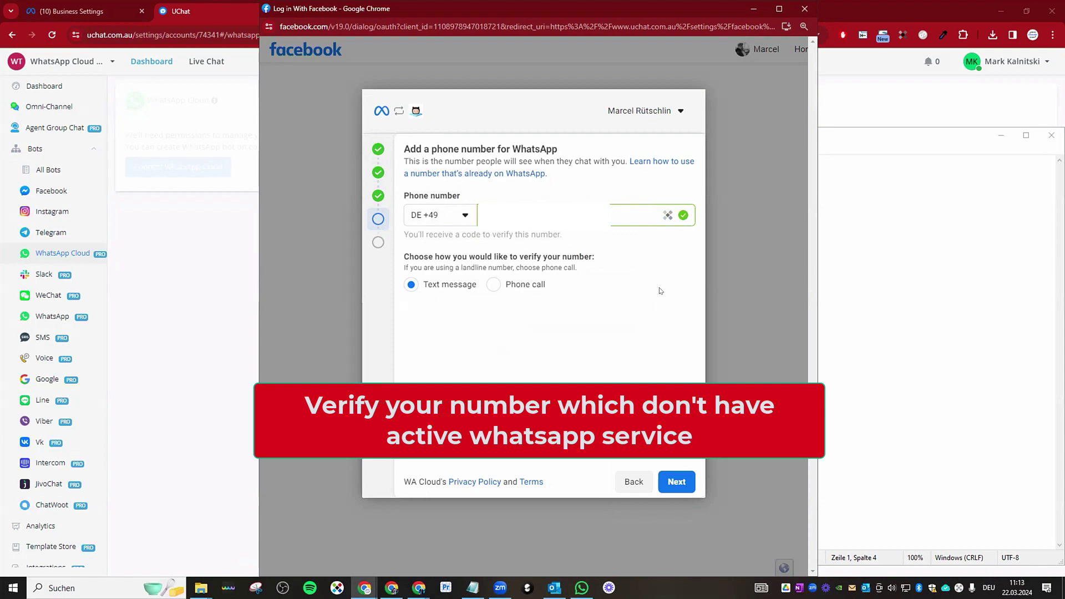
pyautogui.click(676, 481)
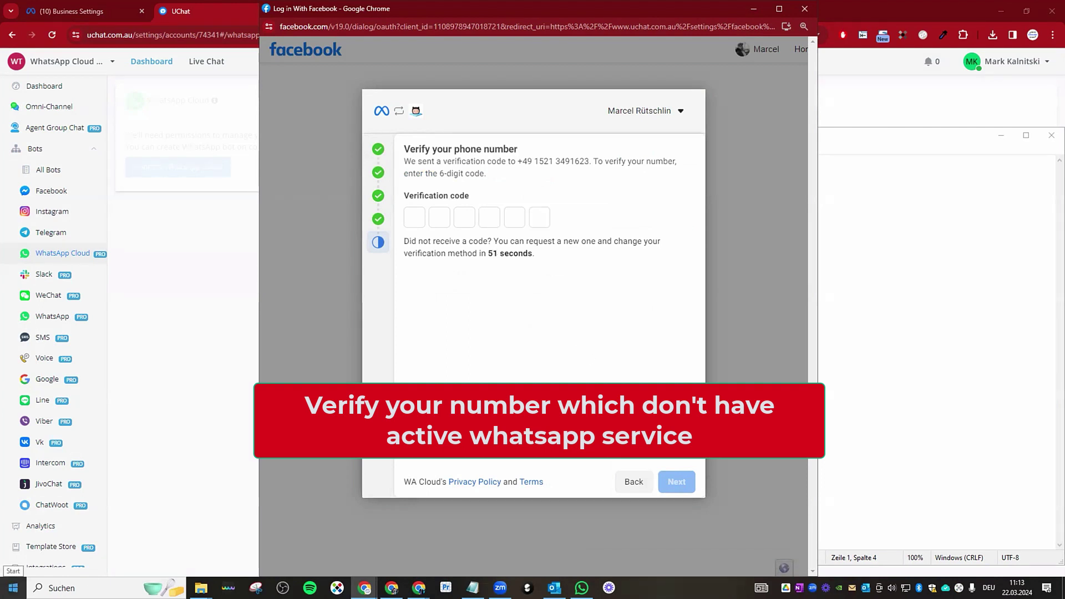
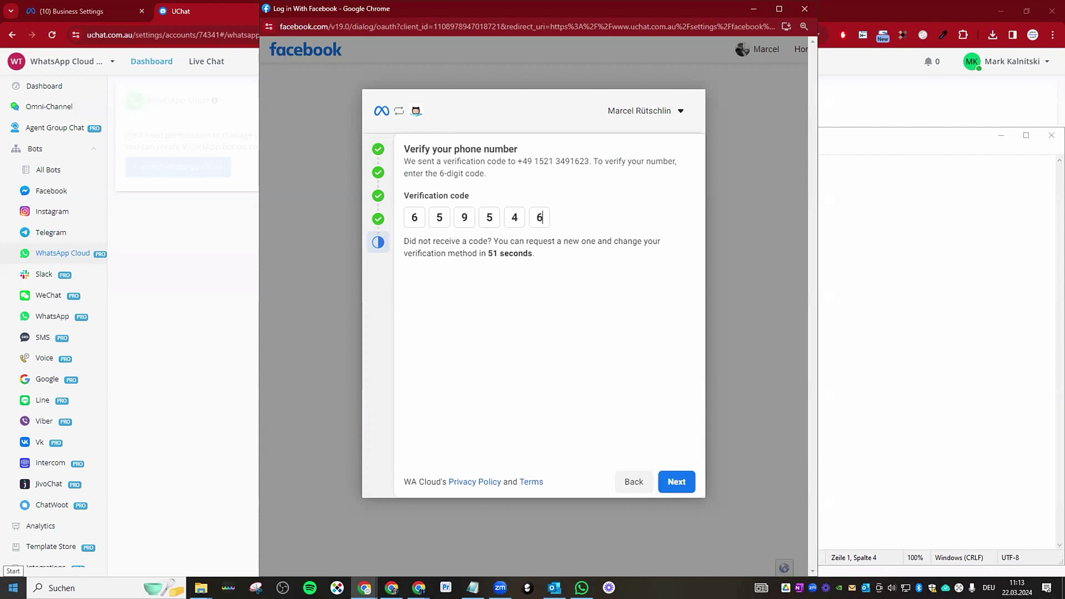
# - Submit the six-digit verification code, grant WA Cloud's permissions, and finish the signup
pyautogui.click(669, 470)
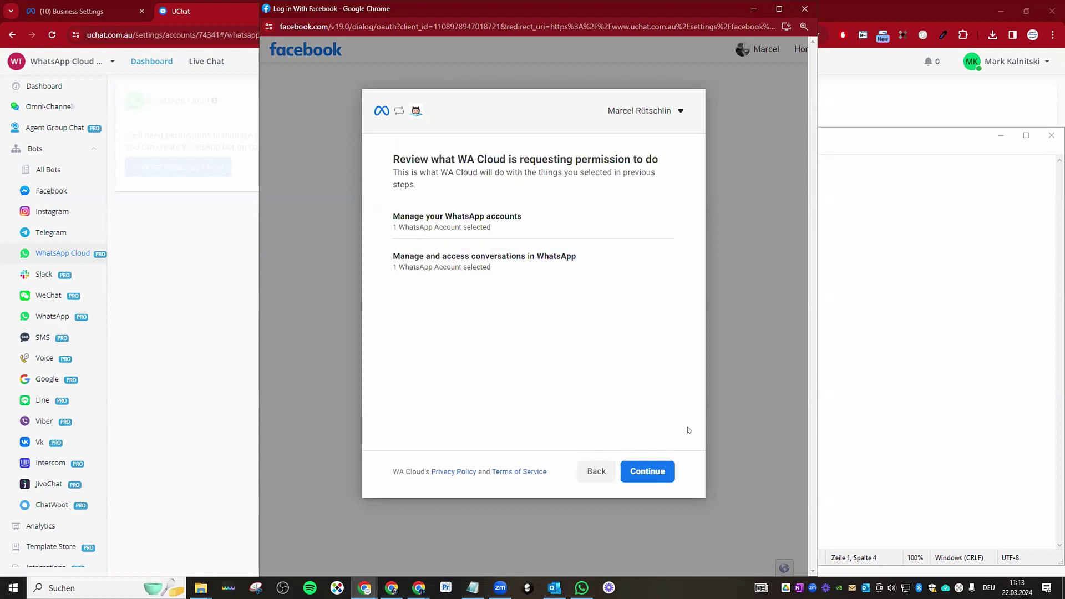
pyautogui.click(658, 465)
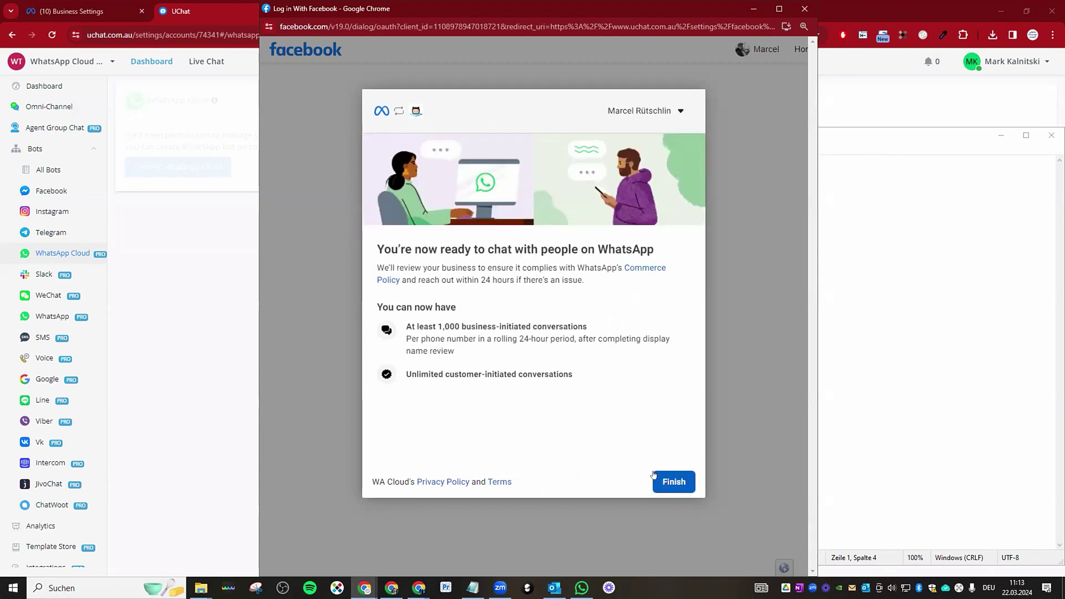
pyautogui.click(655, 476)
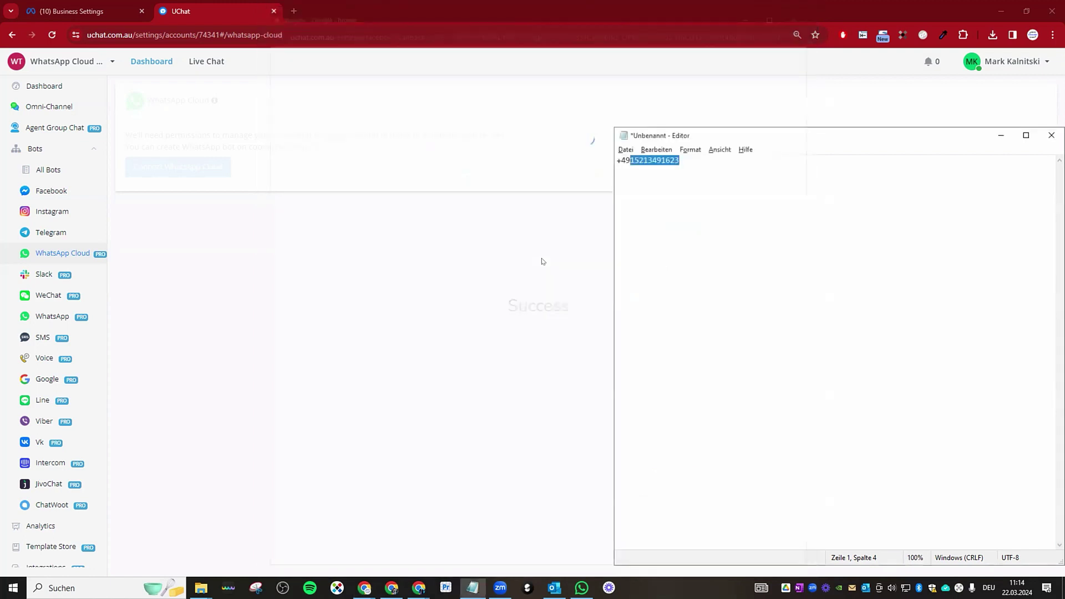
# - Sync the WhatsApp Cloud numbers in UChat, then check the account in Business Settings
pyautogui.click(1000, 135)
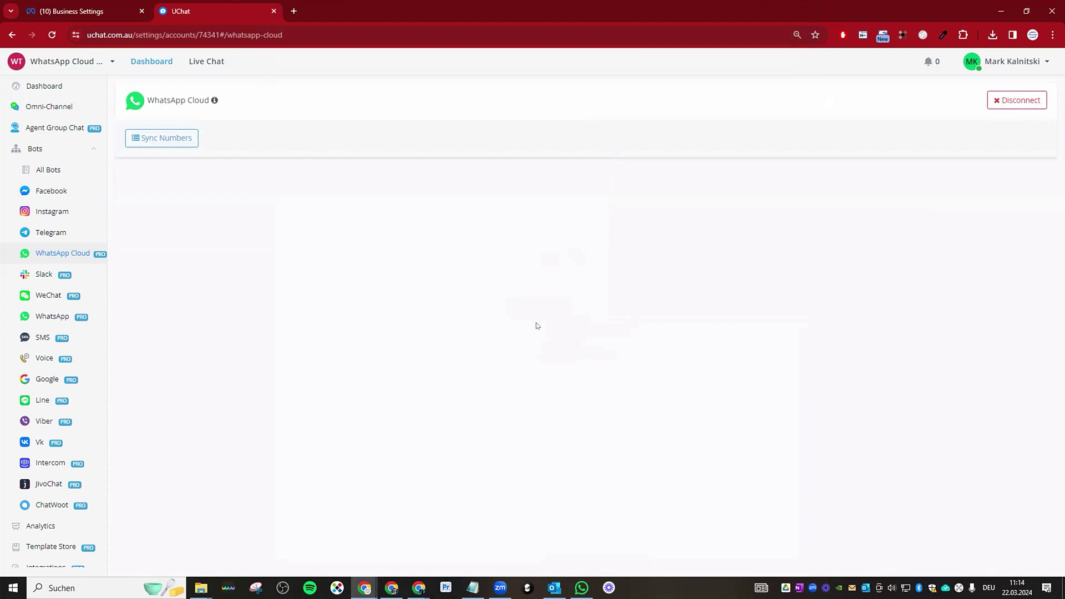
pyautogui.click(181, 138)
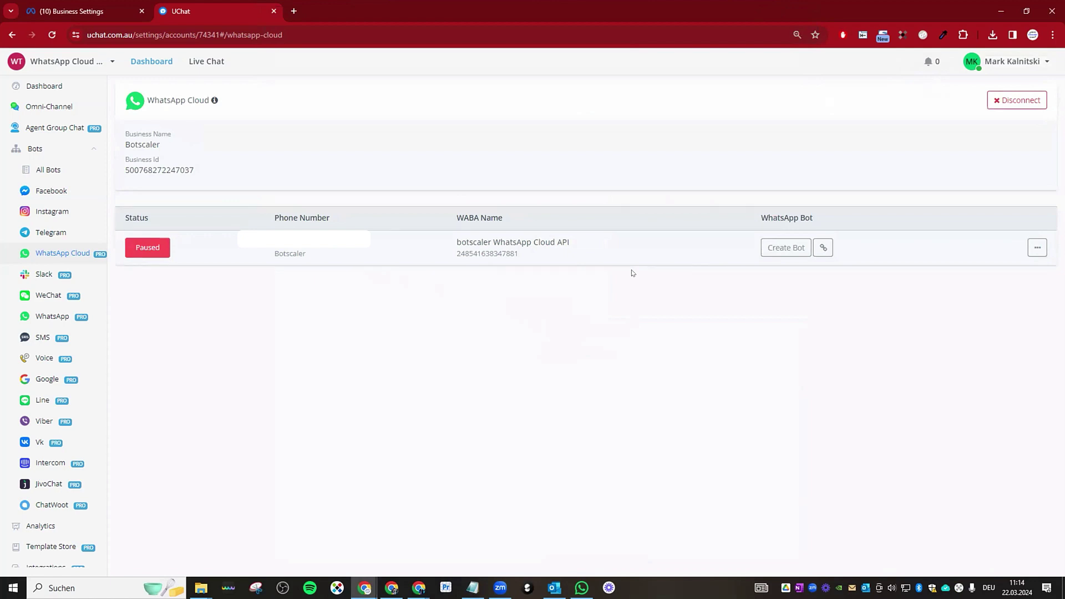
pyautogui.click(72, 4)
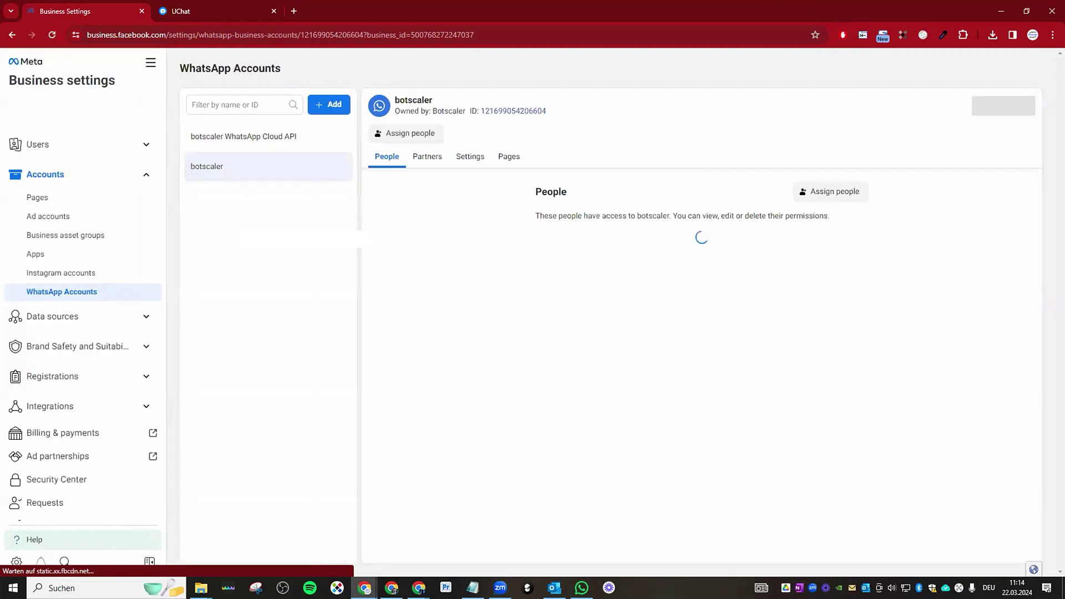
# - Open WhatsApp Manager from the botscaler WhatsApp Cloud API account's Settings
pyautogui.click(271, 136)
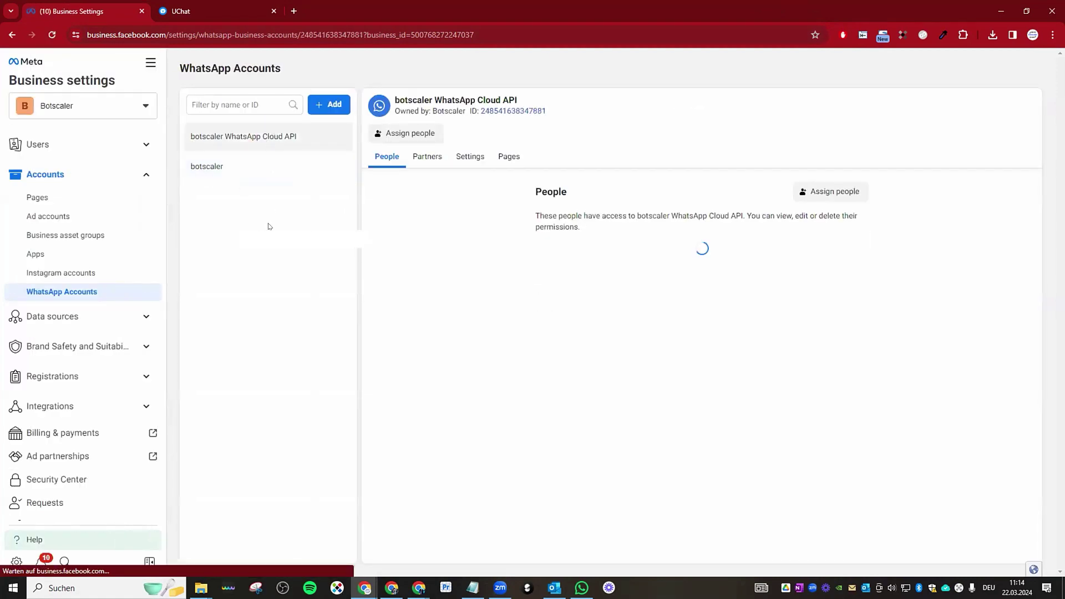
pyautogui.click(463, 158)
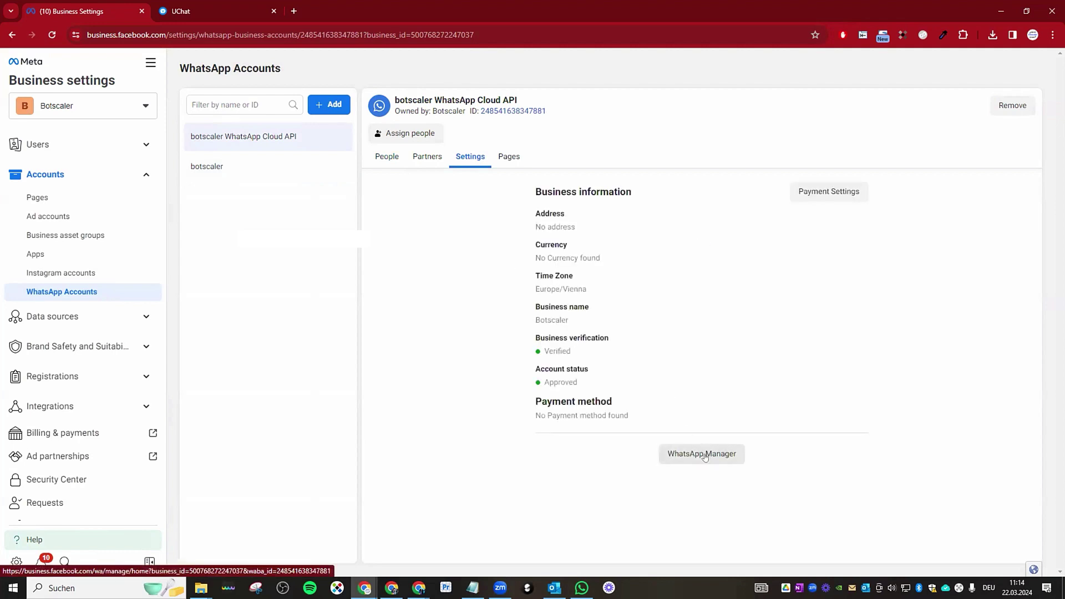
pyautogui.click(704, 455)
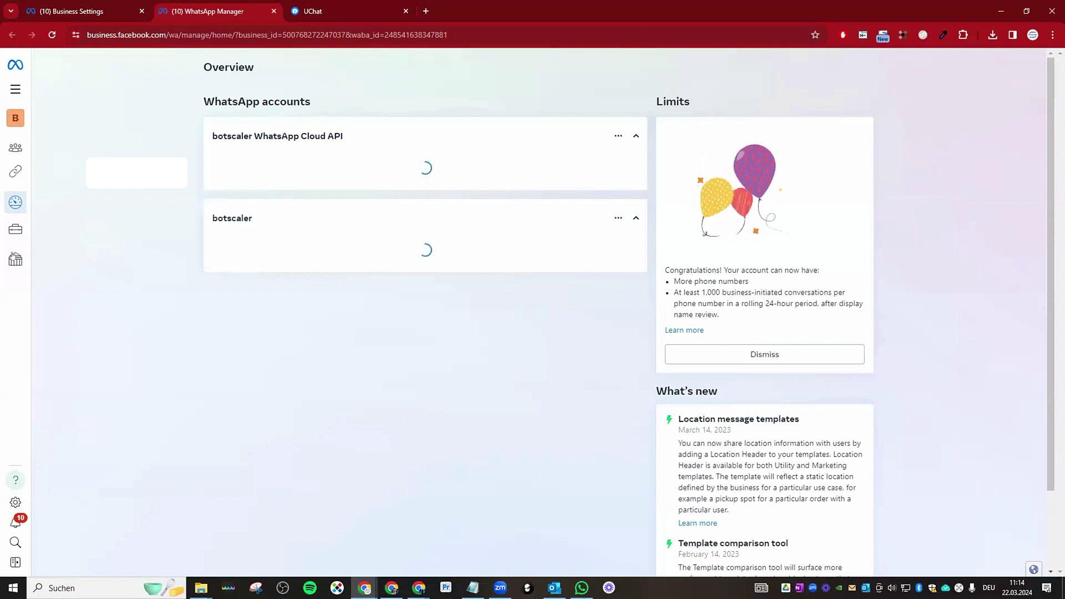
# - Confirm the Botscaler number still shows Pending under Phone numbers, then return to UChat
pyautogui.moveTo(37, 280)
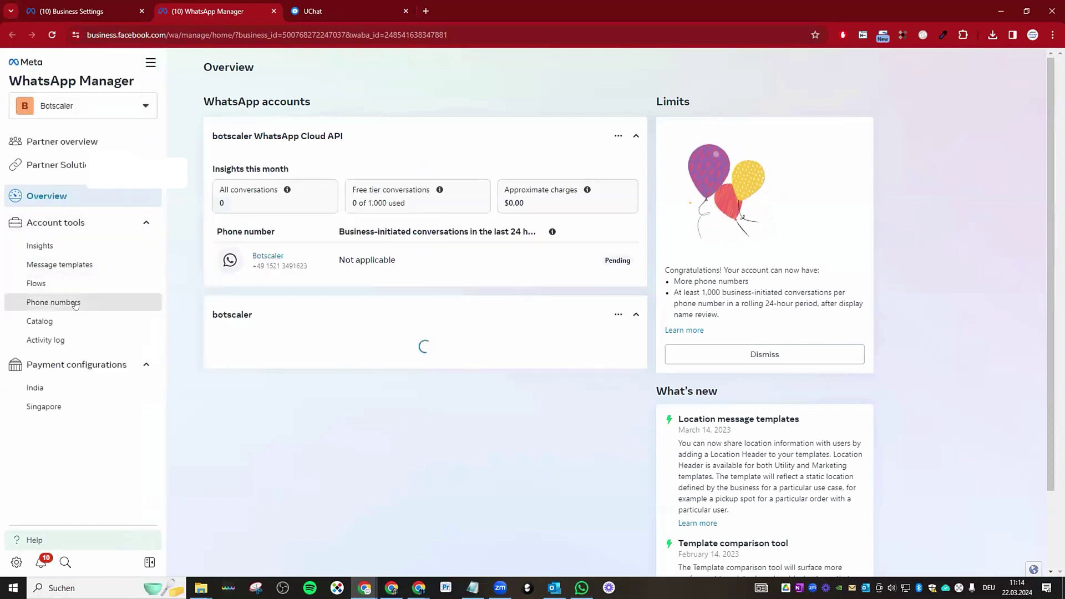
pyautogui.click(39, 303)
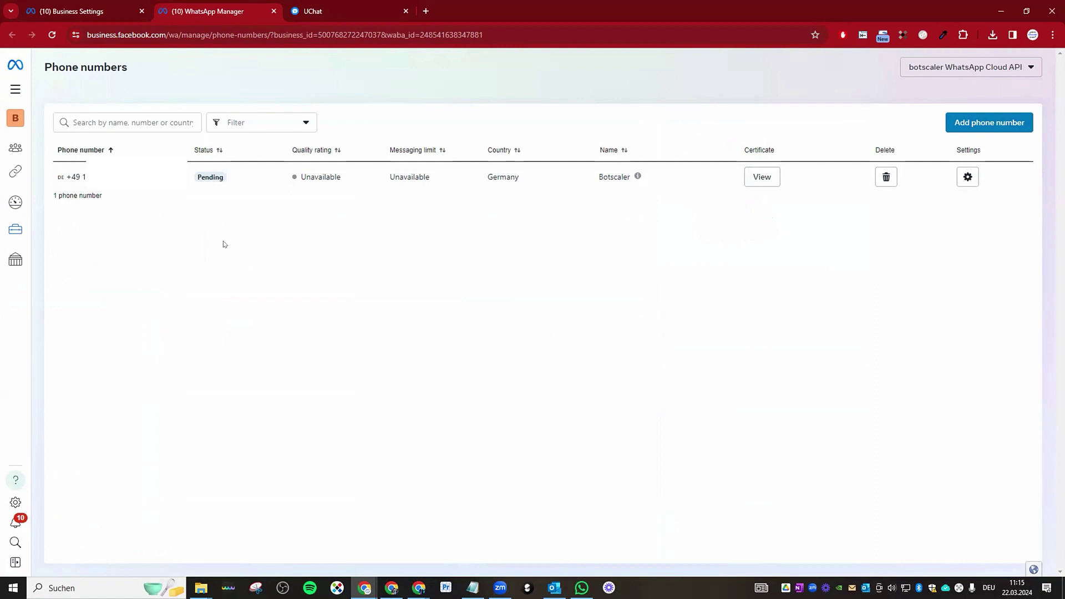
pyautogui.click(324, 6)
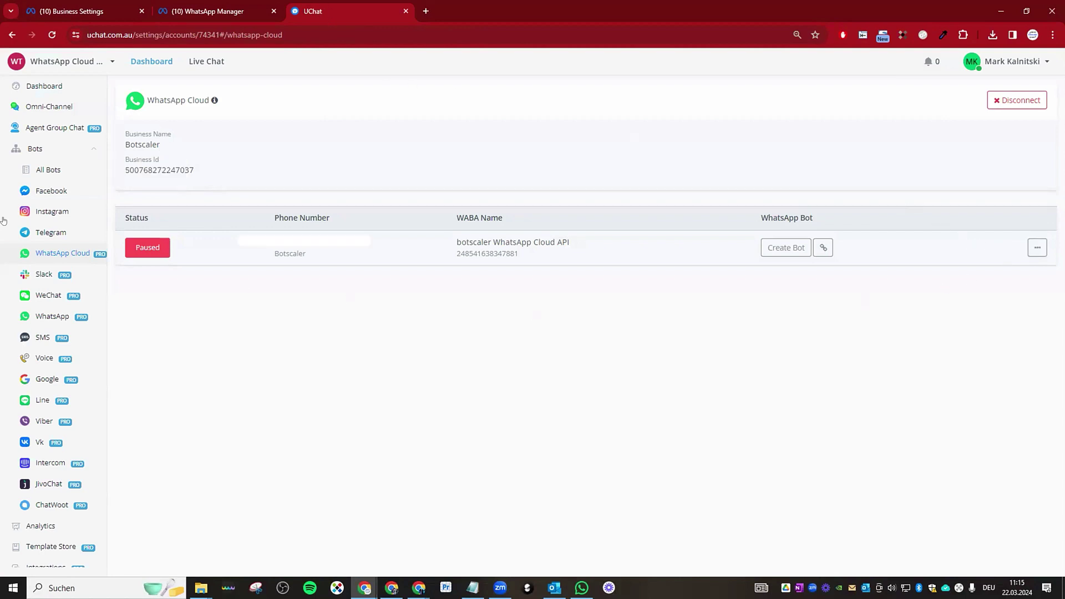
# - Register the Botscaler number from its actions menu and confirm with Yes
pyautogui.click(1034, 248)
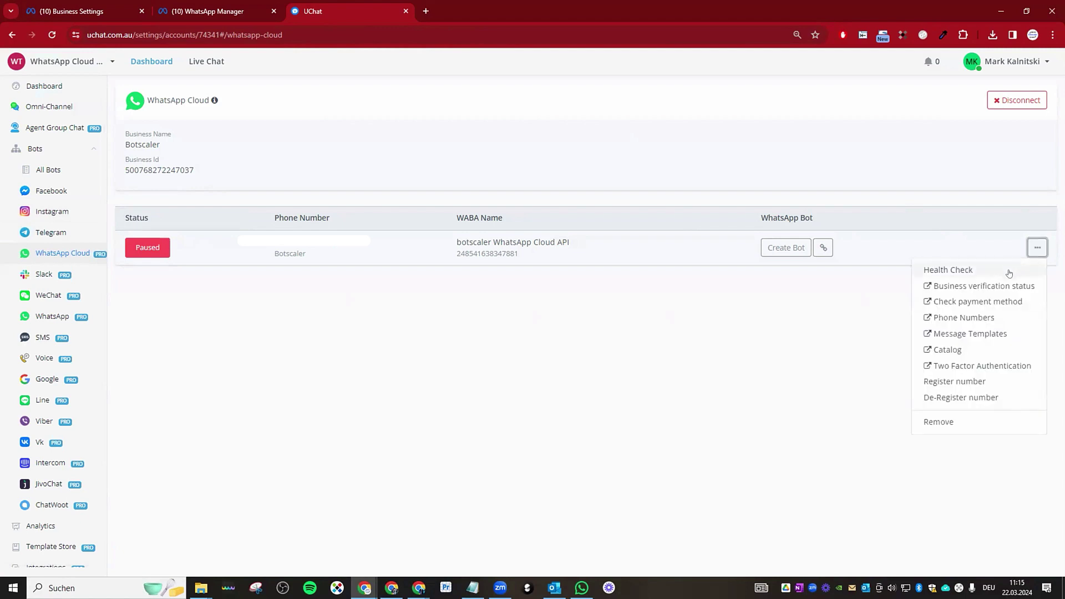
pyautogui.click(954, 380)
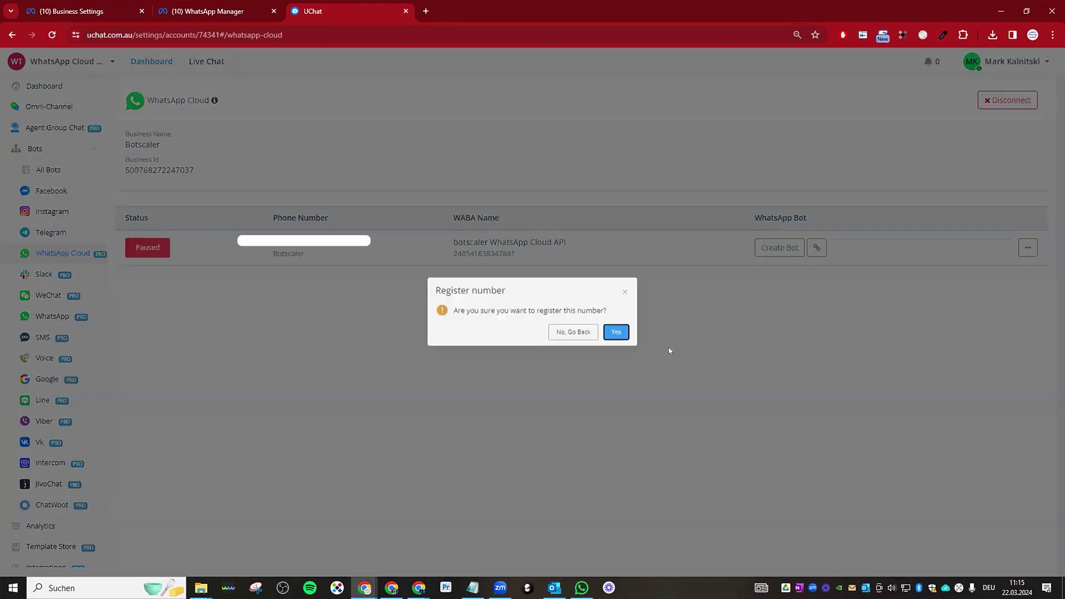
pyautogui.click(615, 333)
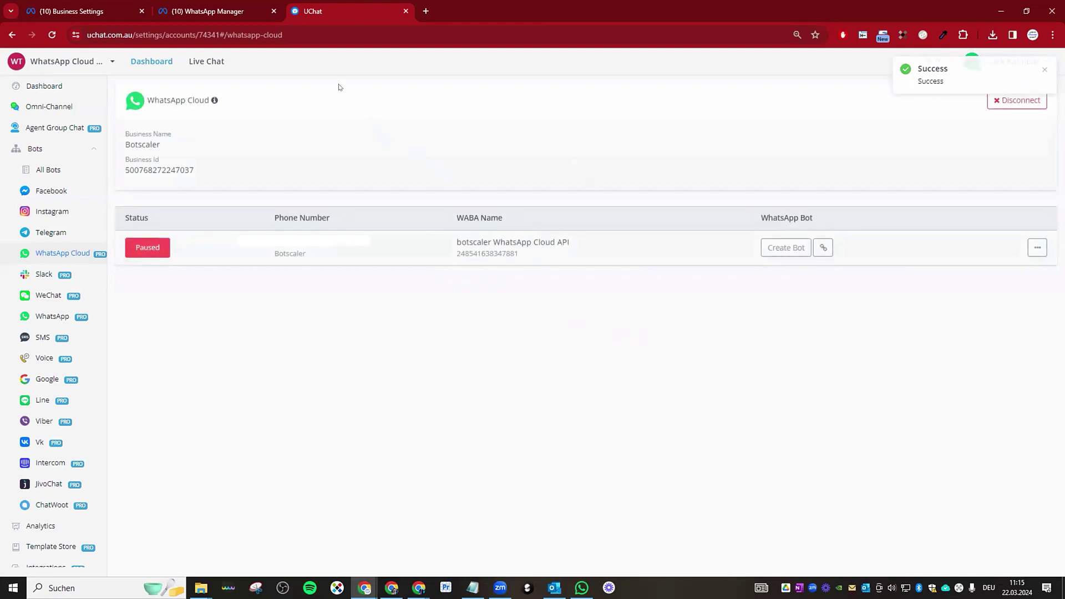
# - Reload WhatsApp Manager's Phone numbers to verify the Botscaler number is Connected, then return to UChat
pyautogui.click(224, 3)
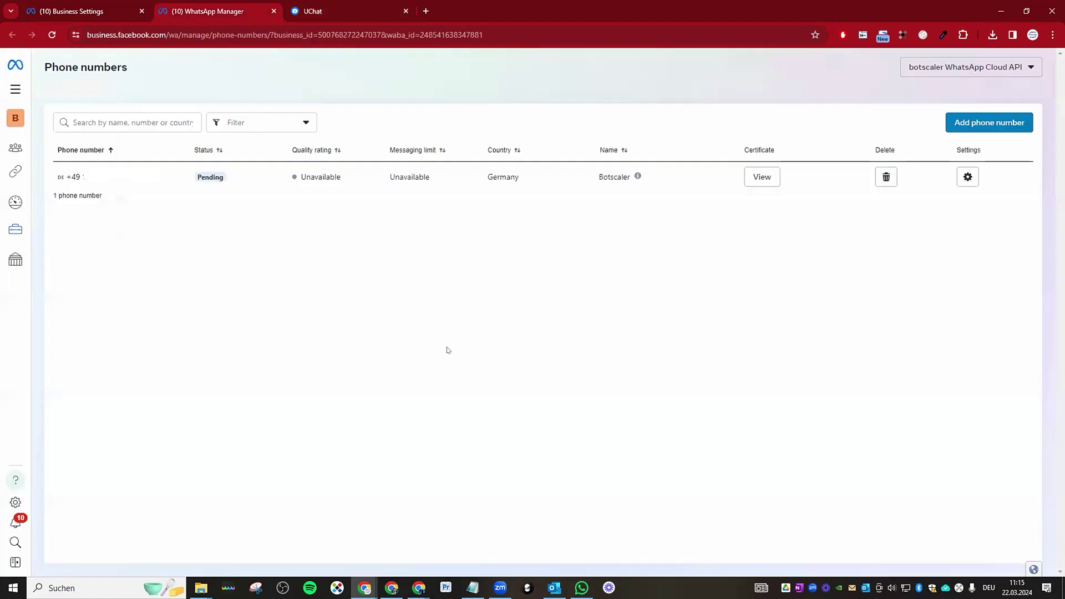
pyautogui.press('F5')
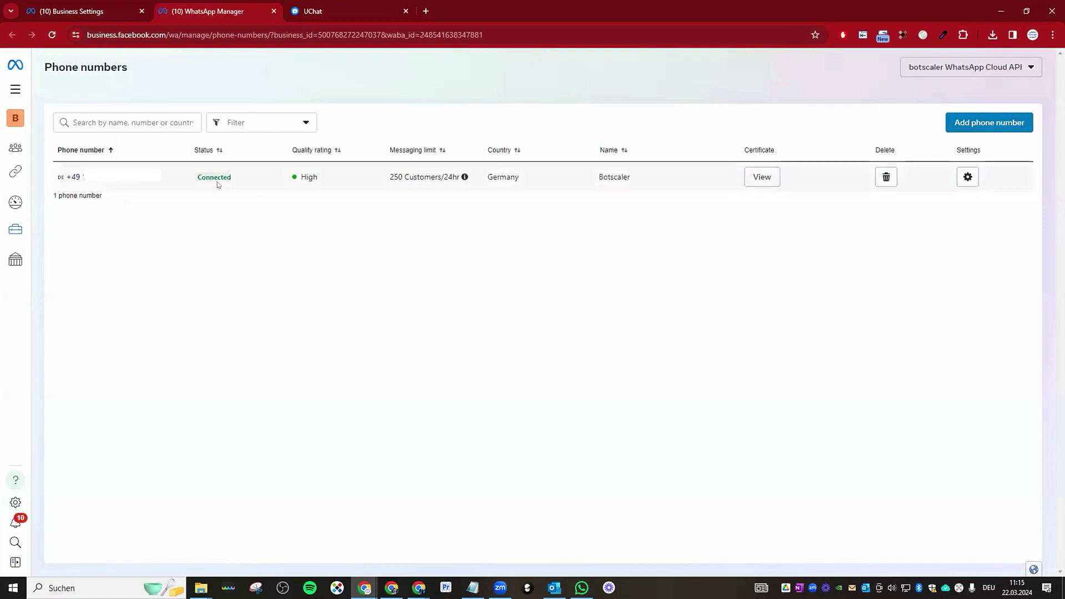
pyautogui.moveTo(193, 174); pyautogui.dragTo(232, 178)
pyautogui.click(704, 351)
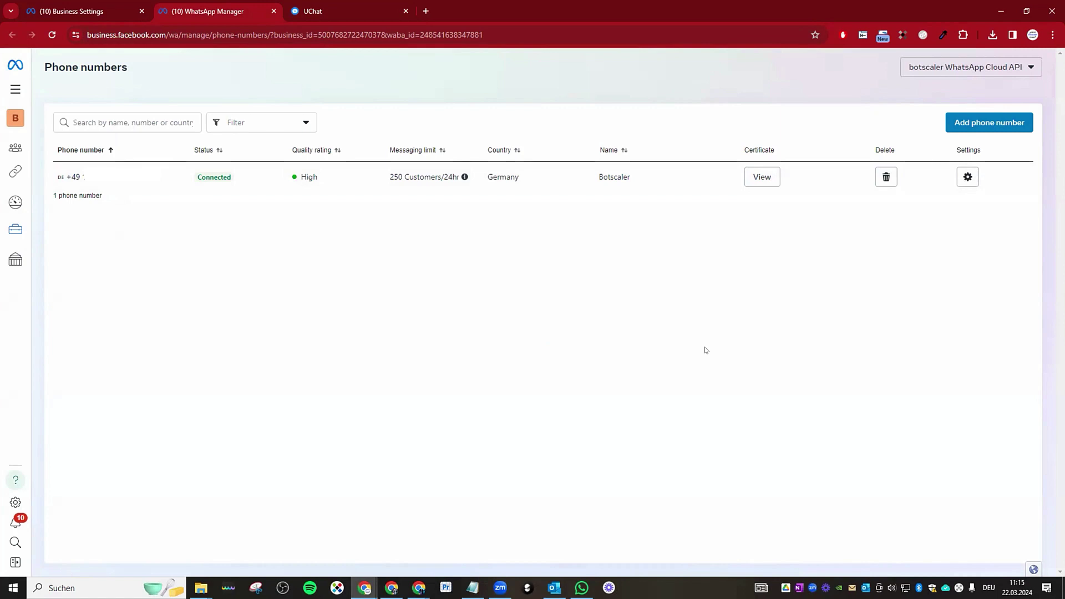
pyautogui.click(314, 8)
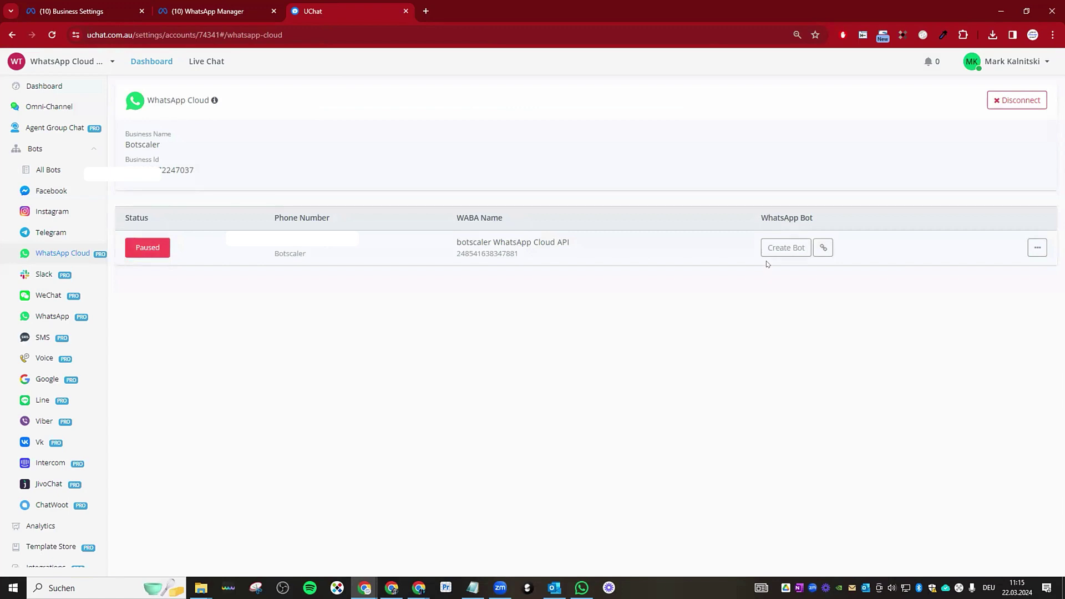
# - Switch the WhatsApp Cloud number from Paused to Active and bring up the Create New Bot templates
pyautogui.click(782, 248)
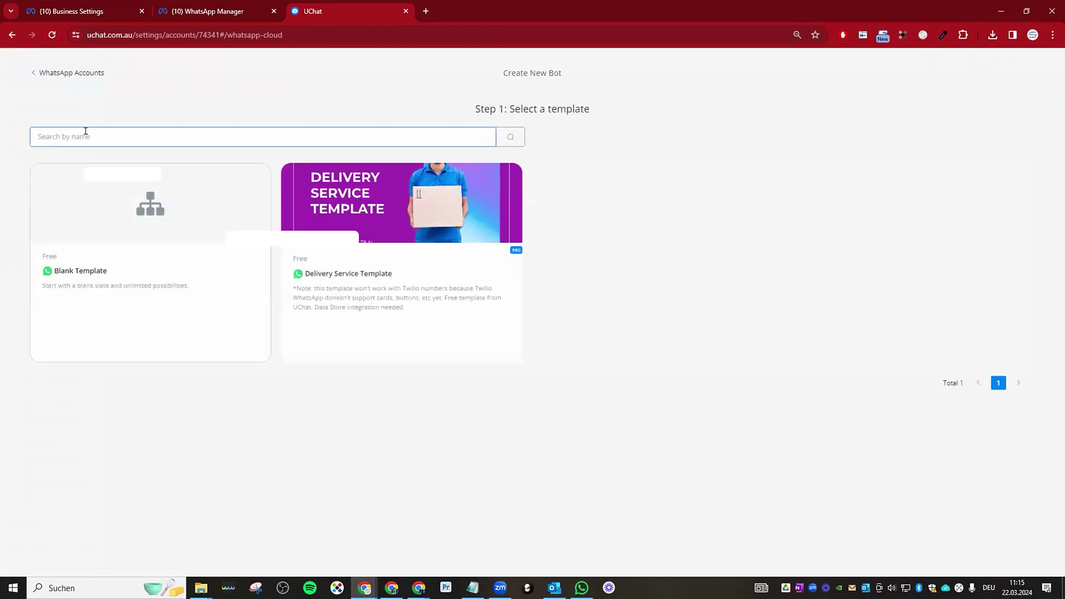
pyautogui.moveTo(119, 227)
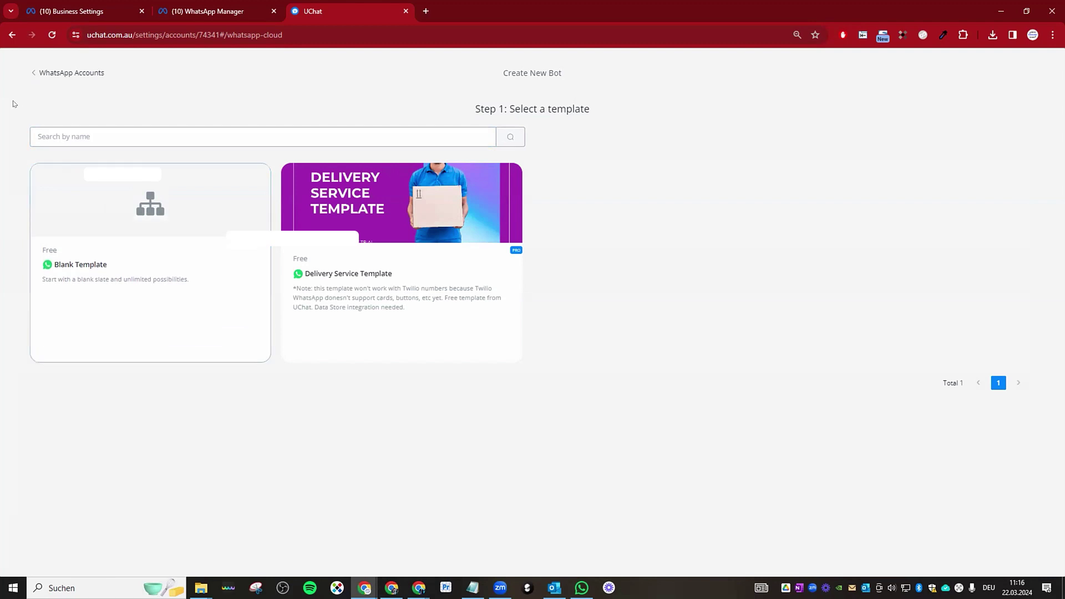
pyautogui.click(34, 73)
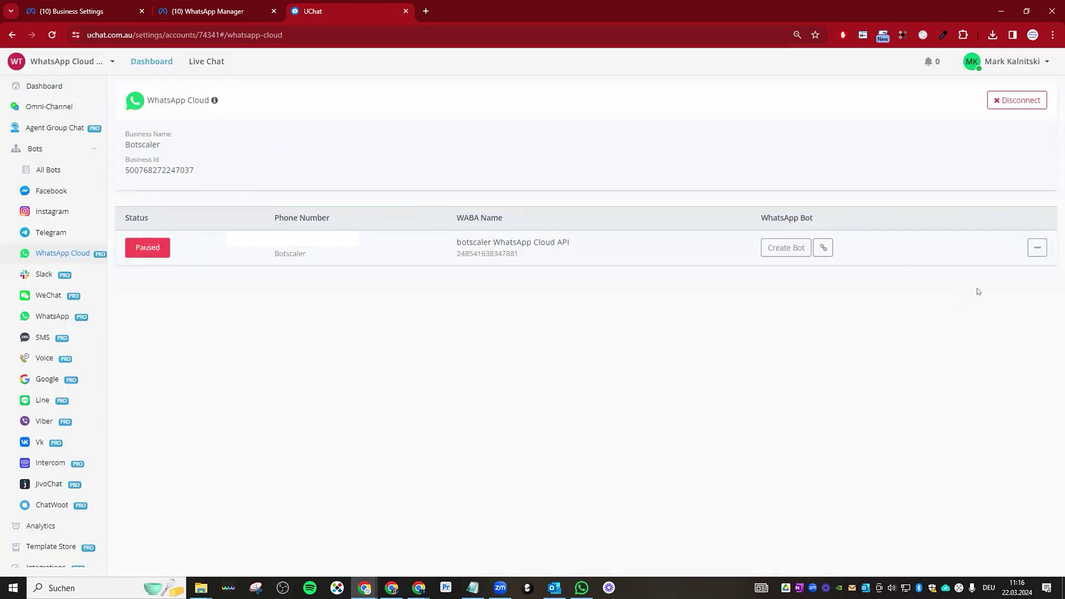
pyautogui.click(150, 247)
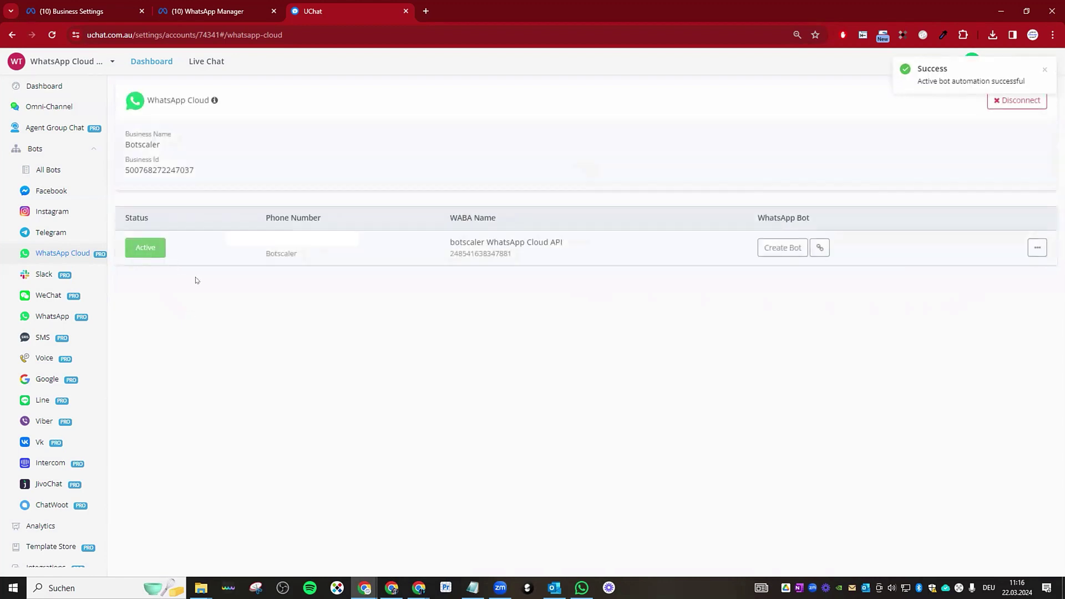
pyautogui.click(778, 248)
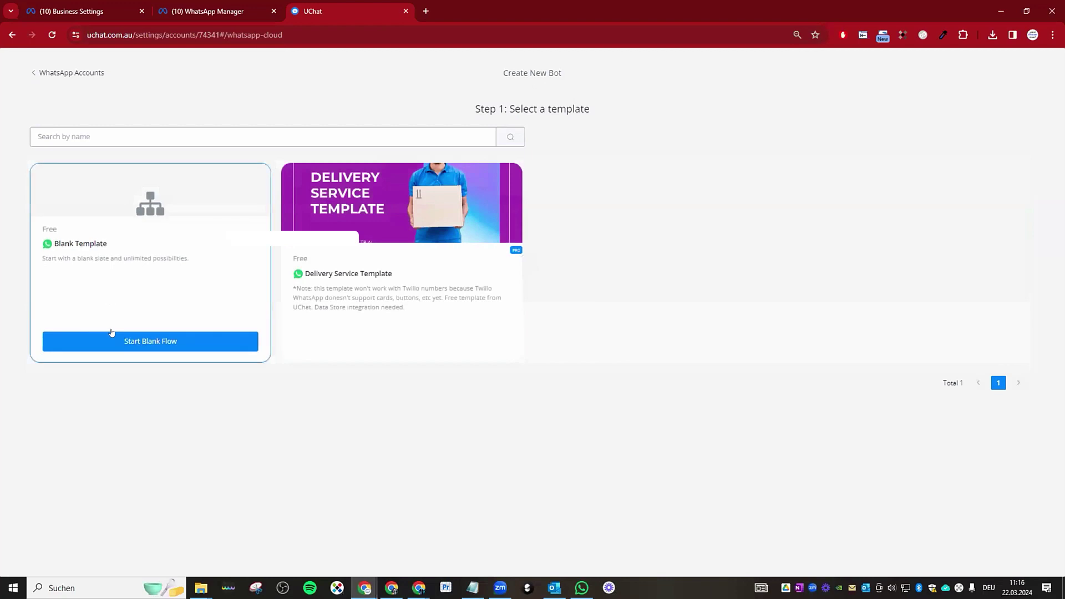
# - Create a blank-template bot named 'WhatsApp Test' and open its Main Flow builder
pyautogui.click(114, 340)
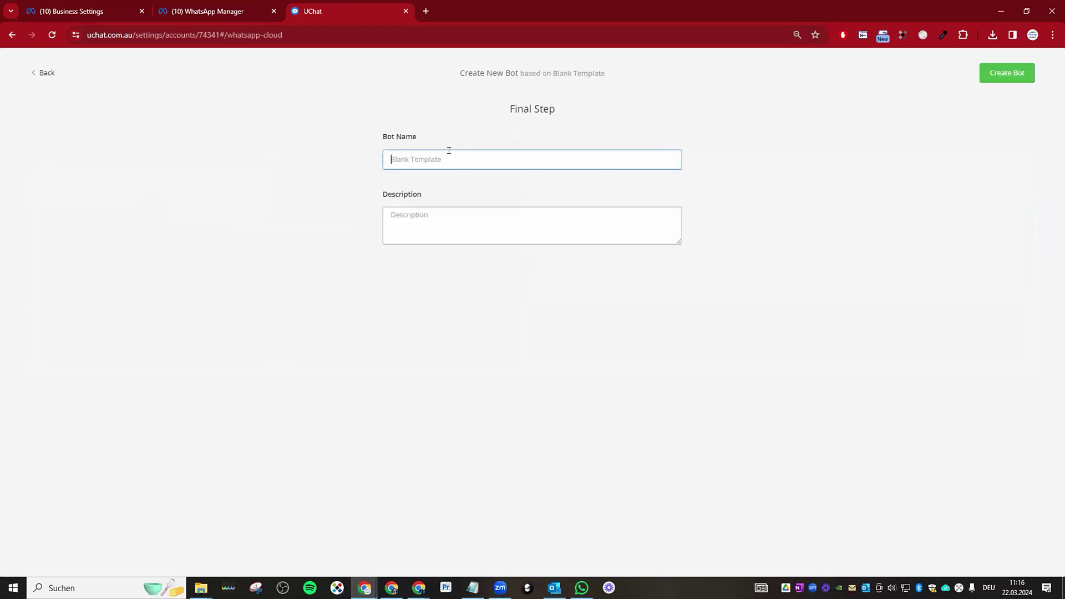
pyautogui.write('WhatsApp Test')
pyautogui.click(1014, 73)
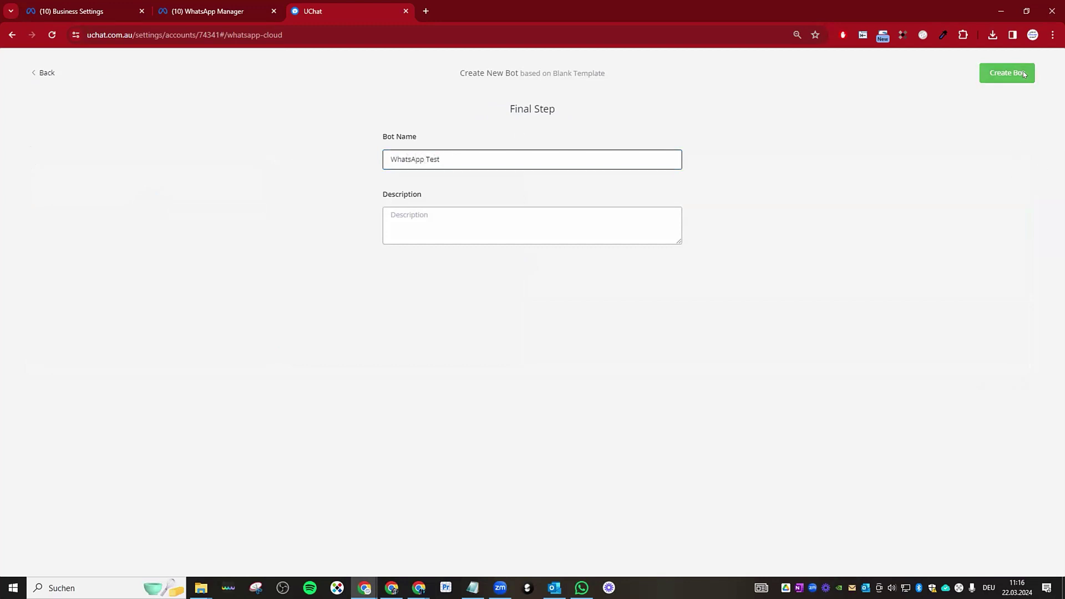
pyautogui.click(552, 244)
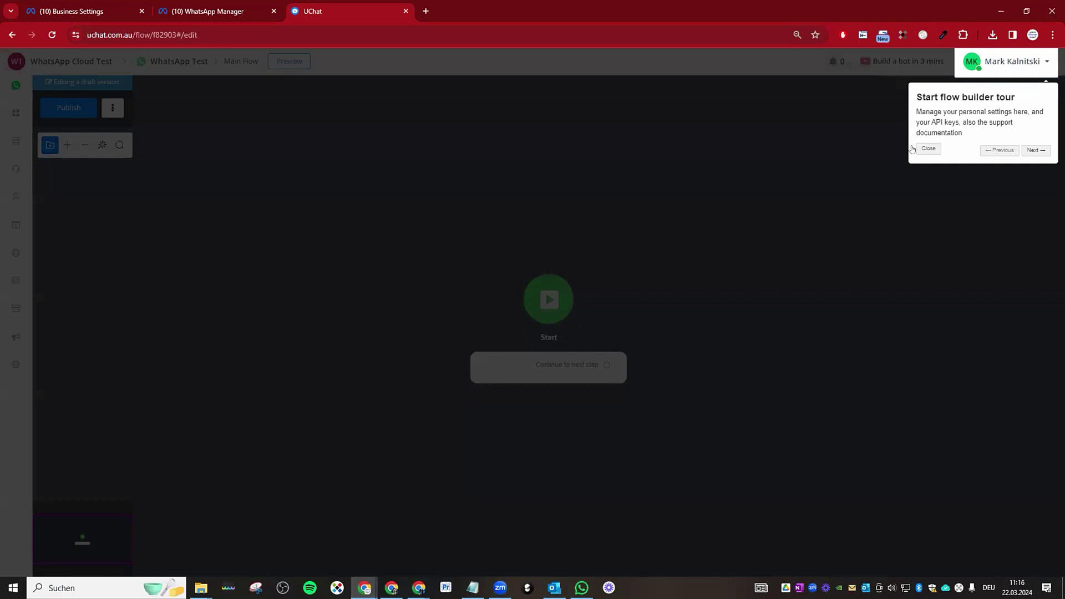
# - Connect a new Send Message step with the text 'test' to the Start node
pyautogui.click(882, 182)
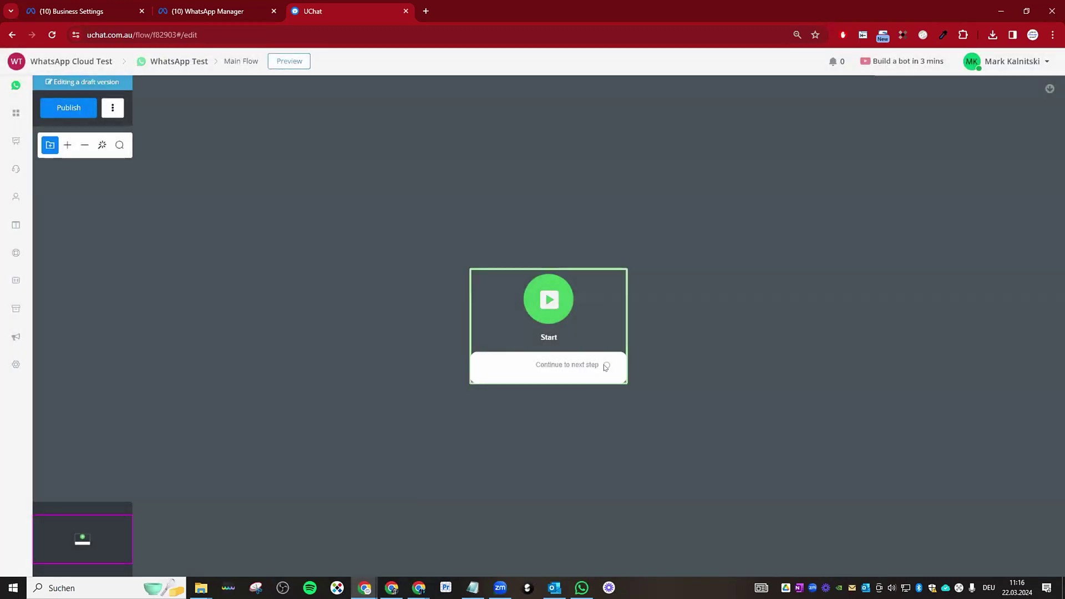
pyautogui.moveTo(606, 366); pyautogui.dragTo(846, 262)
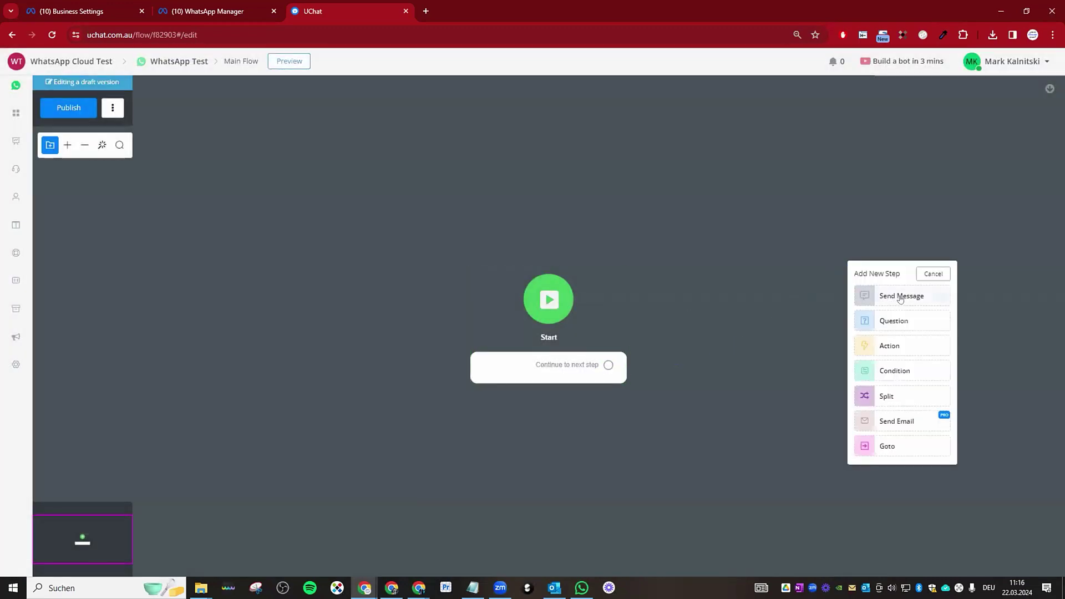
pyautogui.click(900, 297)
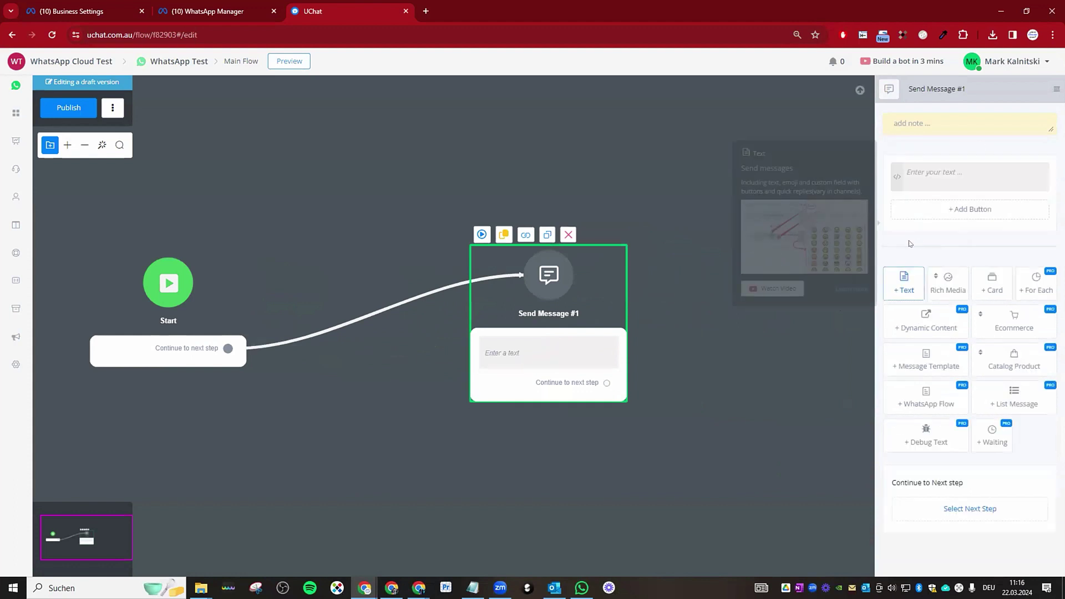
pyautogui.click(927, 173)
pyautogui.write('test')
pyautogui.click(777, 237)
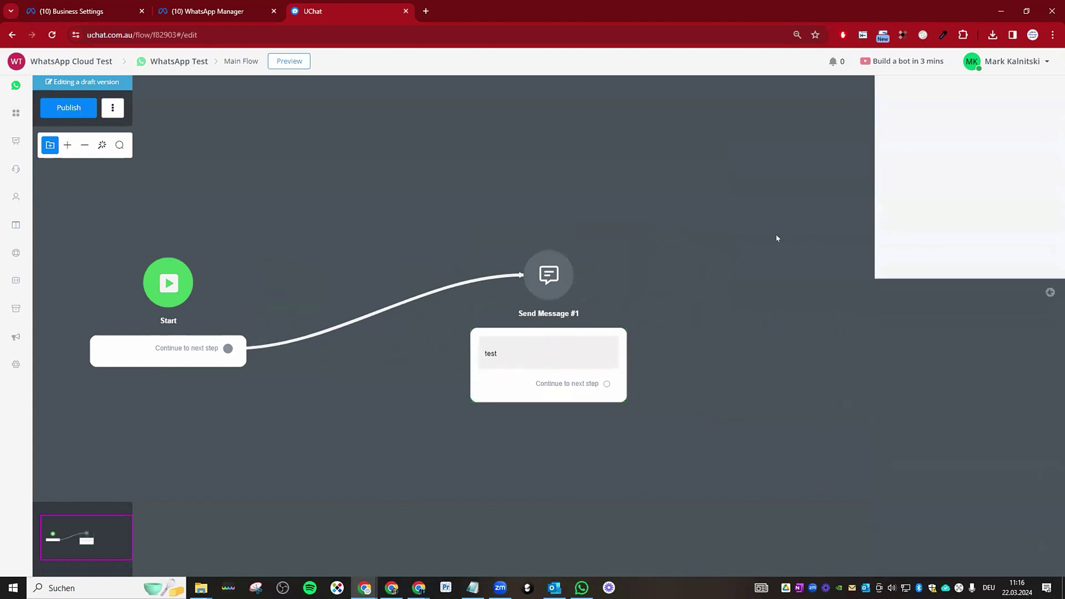
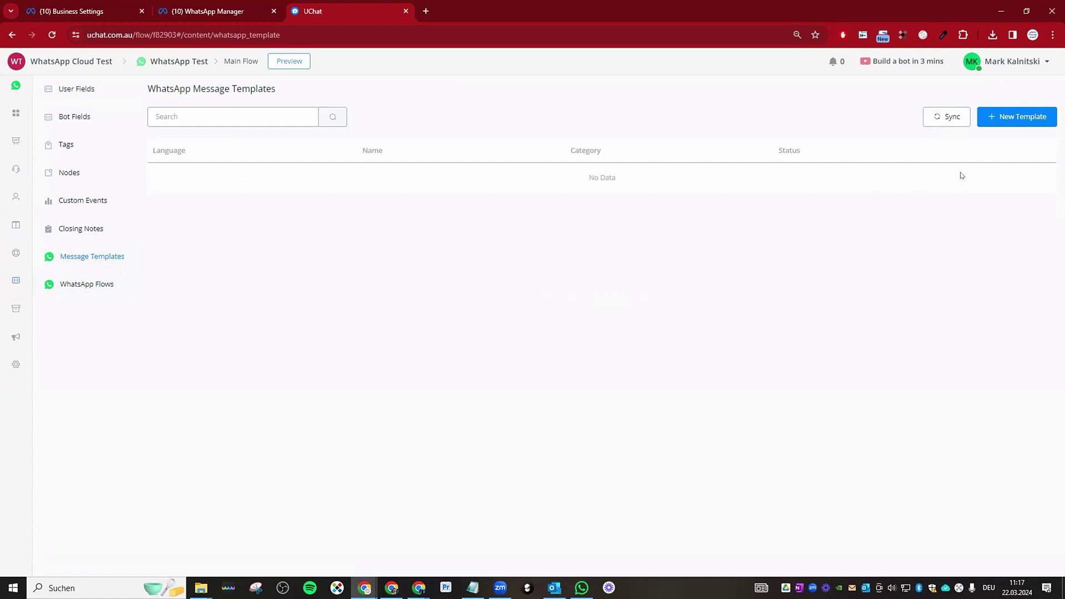
# - Sync templates and start a new template named 'test' in English
pyautogui.click(943, 122)
pyautogui.click(1005, 118)
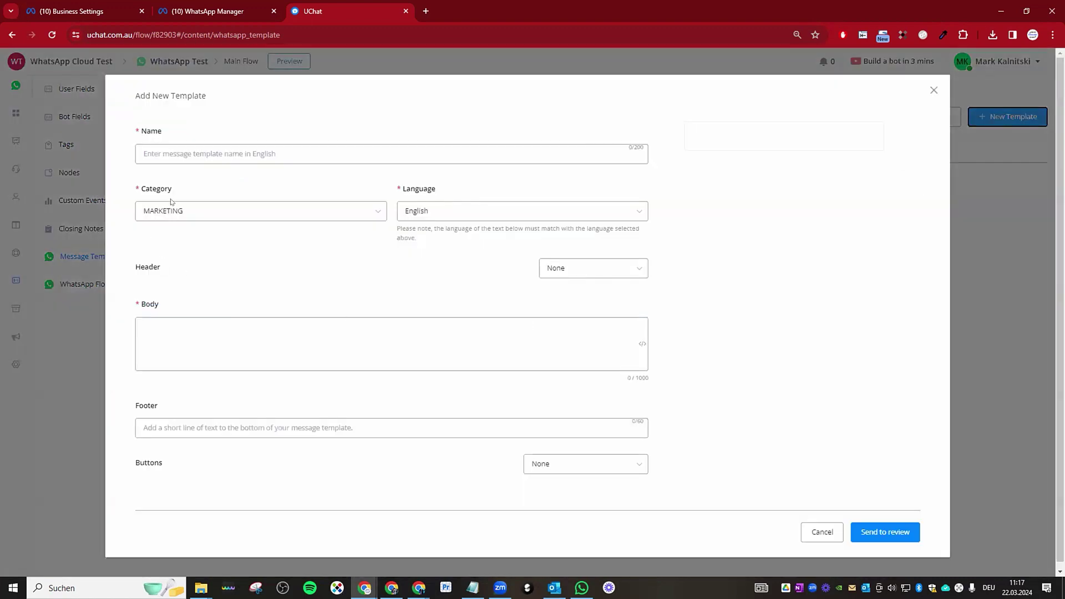
pyautogui.click(192, 151)
pyautogui.write('tst')
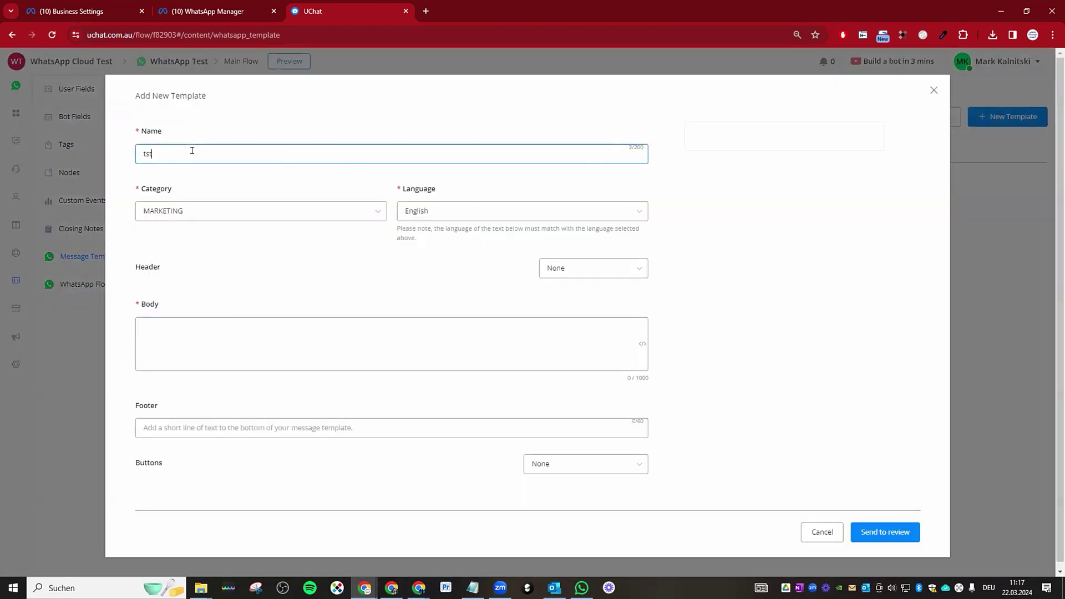
pyautogui.press('BackSpace')
pyautogui.press('BackSpace')
pyautogui.write('est')
pyautogui.press('Tab')
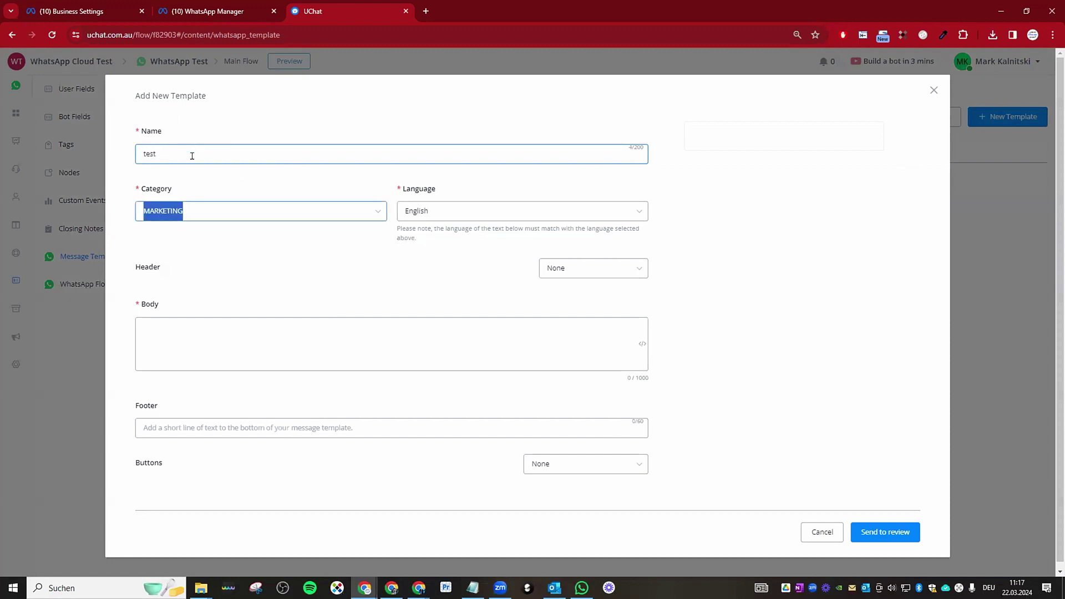
pyautogui.press('Tab')
pyautogui.click(458, 209)
pyautogui.click(418, 344)
# - Write the template body 'Hi, this is a test.'
pyautogui.click(289, 333)
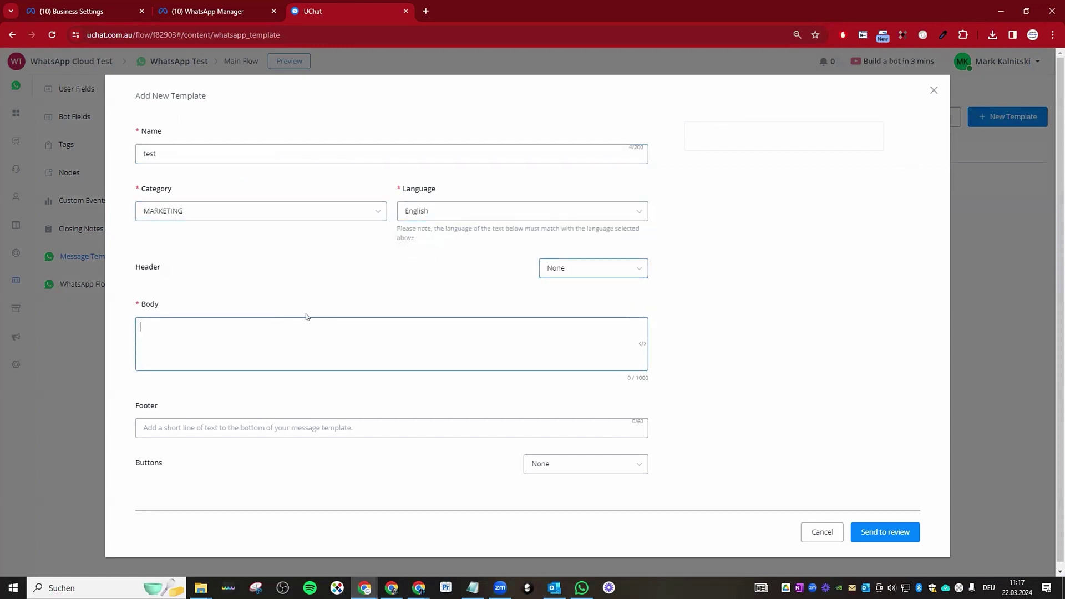
pyautogui.write('Hi {{1')
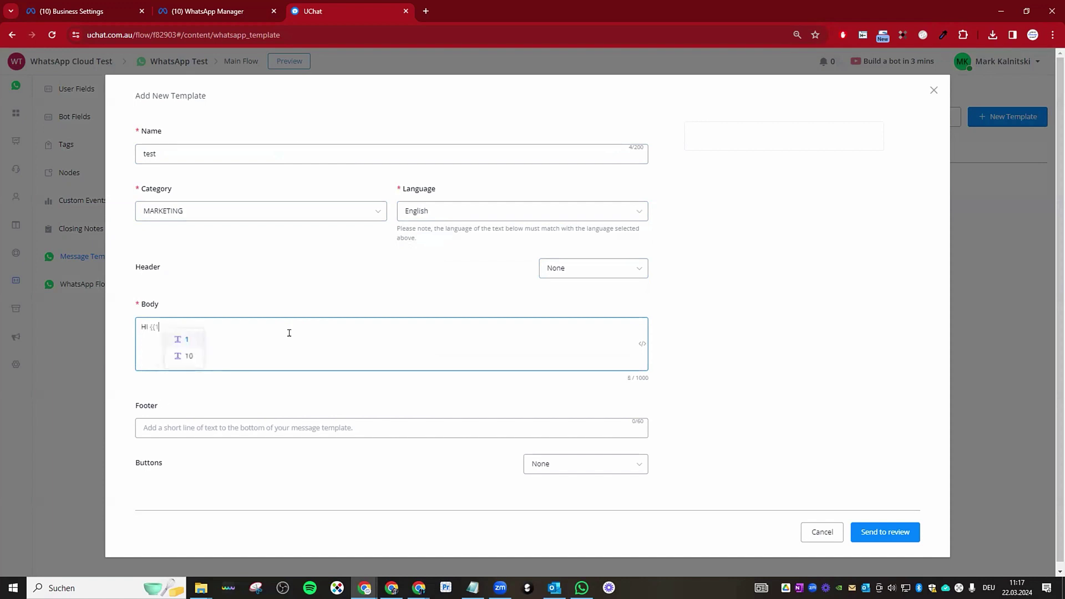
pyautogui.write('}},this')
pyautogui.write(' i')
pyautogui.click(278, 299)
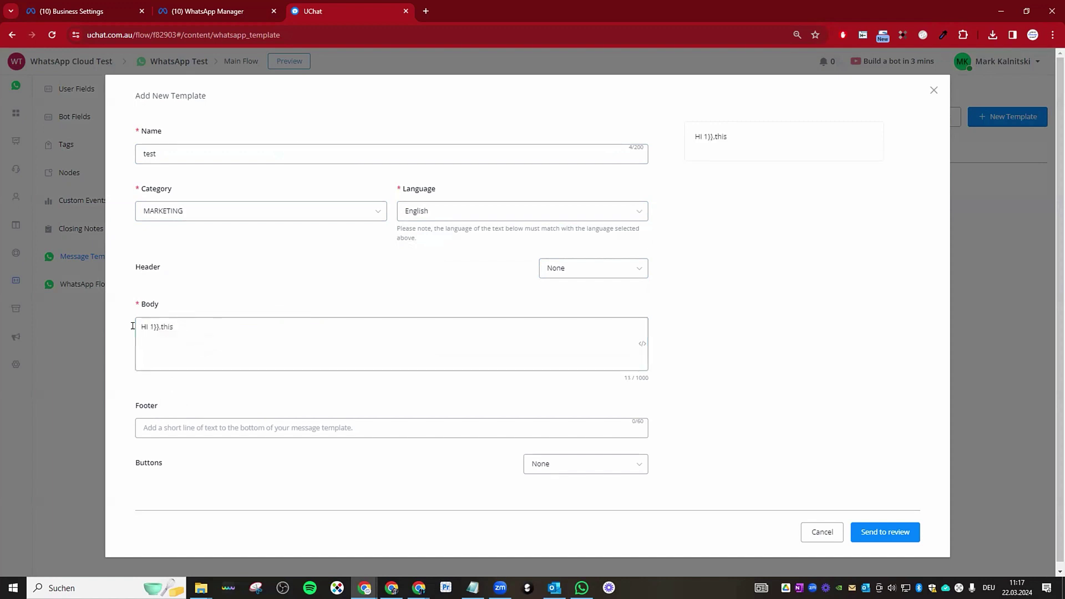
pyautogui.click(147, 326)
pyautogui.hotkey('ctrl', 'a')
pyautogui.write('Hi')
pyautogui.press('BackSpace')
pyautogui.write('i, this is a test')
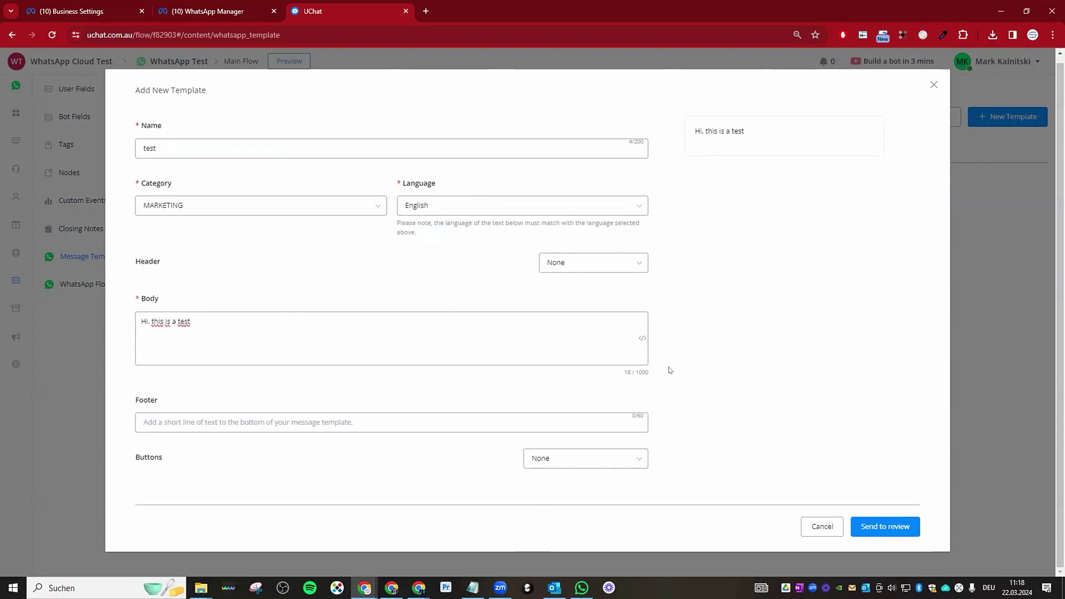
pyautogui.click(361, 332)
# - Submit the template for review, resync the template list, then go to Bot Users
pyautogui.click(885, 527)
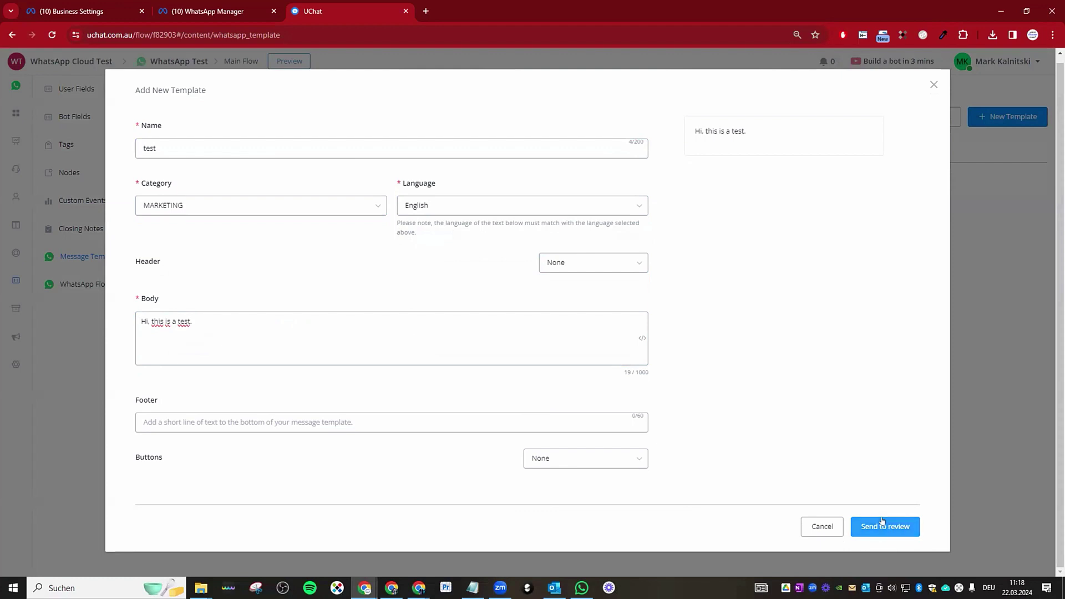
pyautogui.click(619, 344)
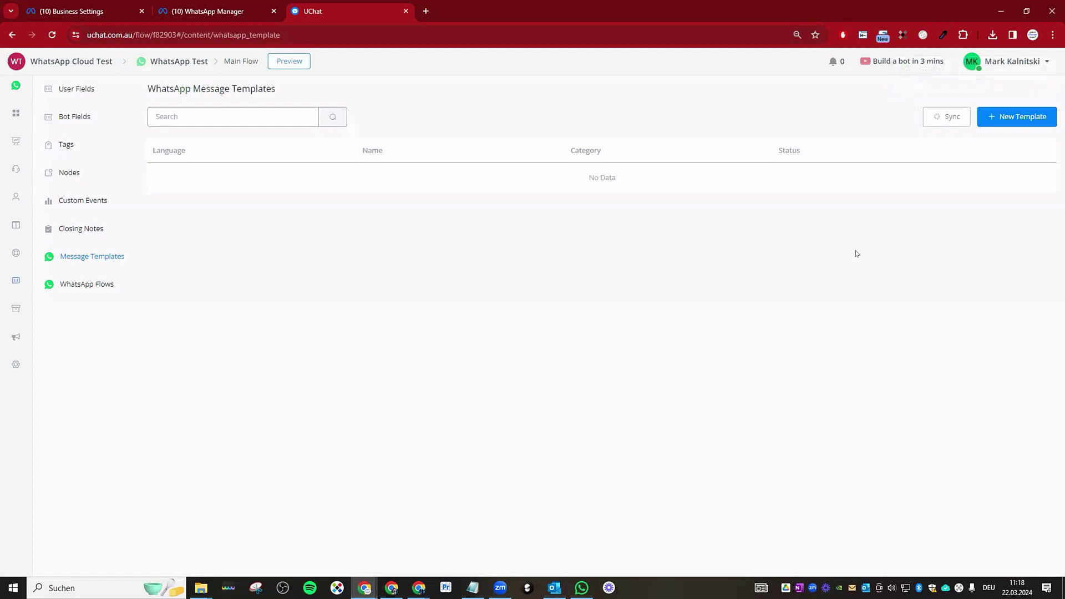
pyautogui.click(31, 246)
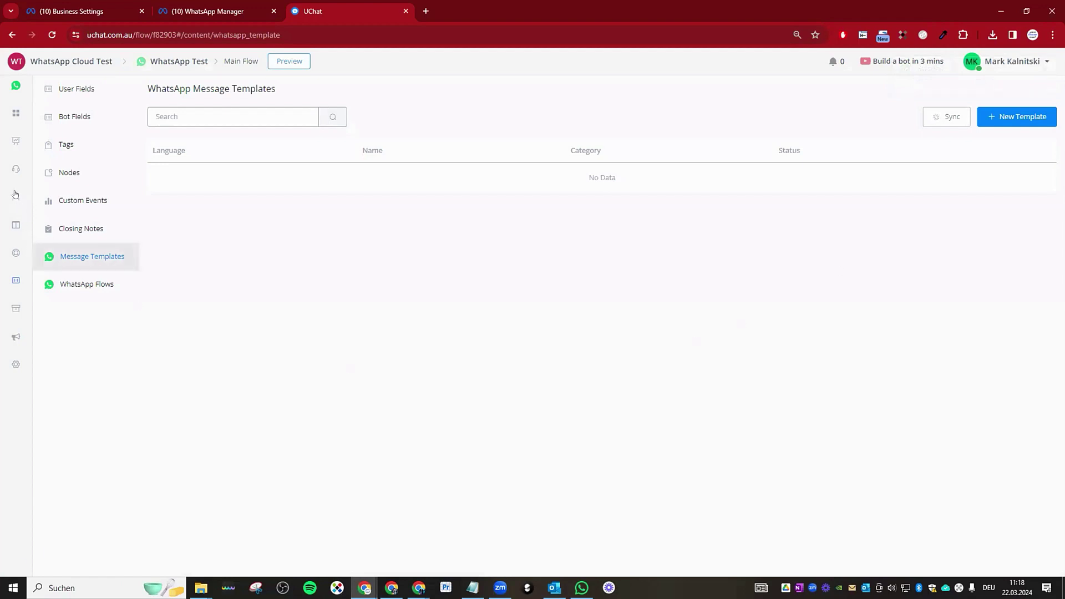
pyautogui.moveTo(14, 234)
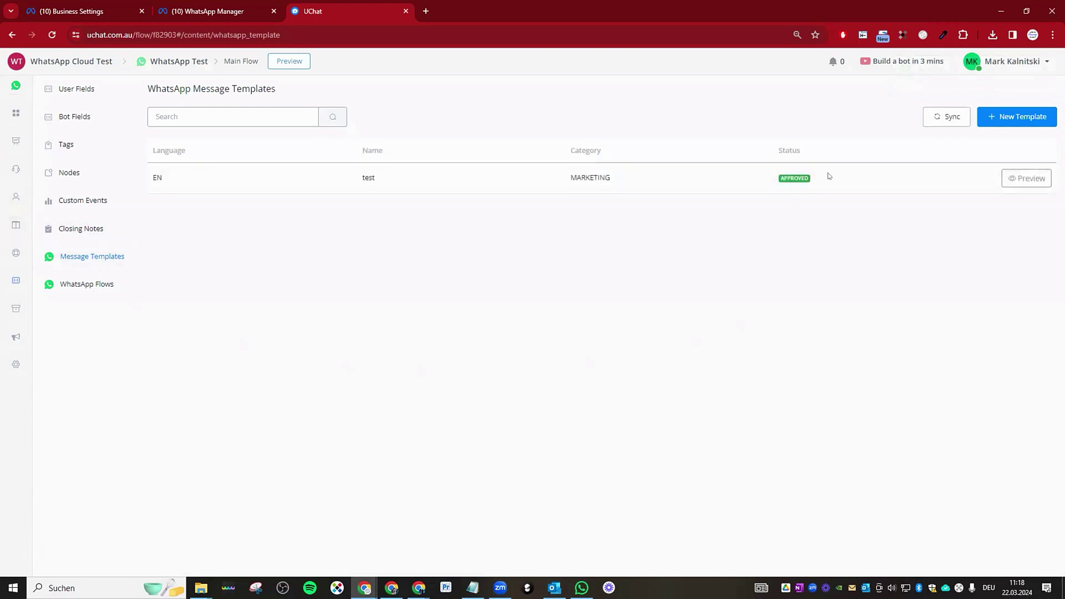
pyautogui.click(15, 200)
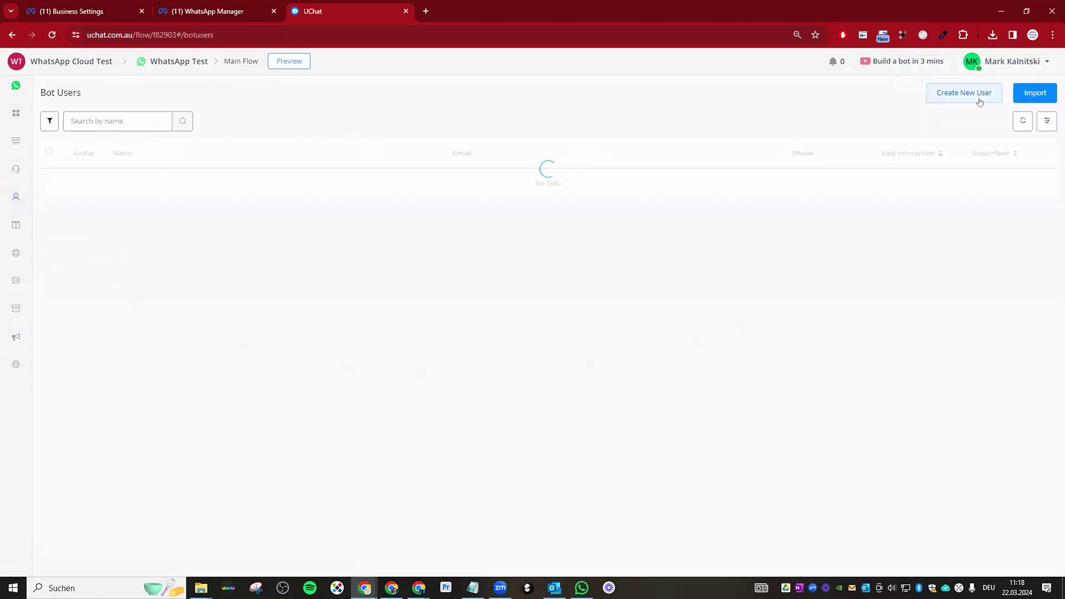
# - Create a new bot user with the messaging consent box ticked
pyautogui.click(978, 101)
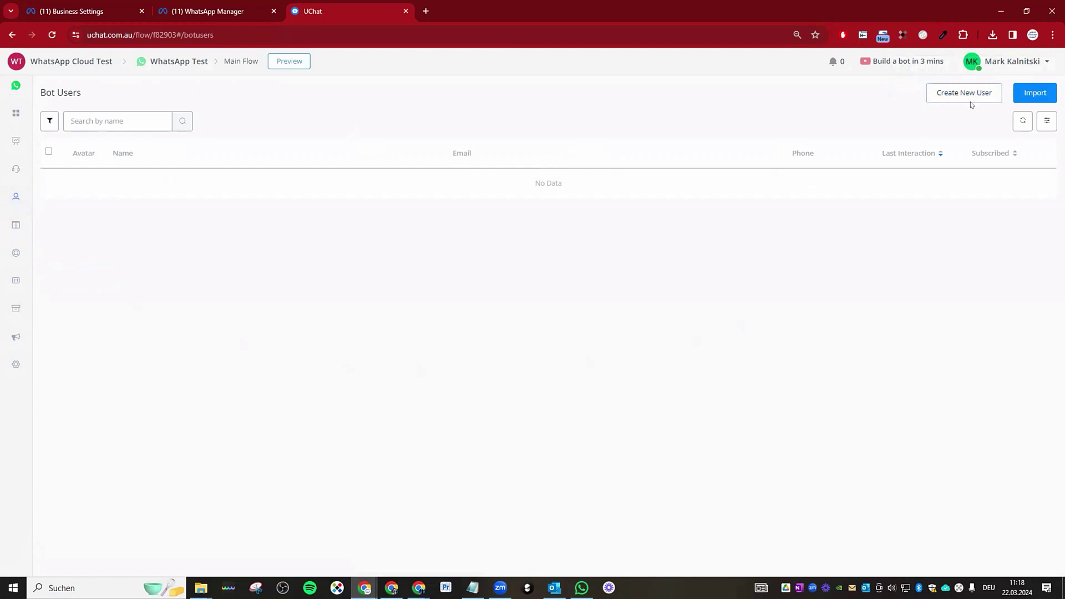
pyautogui.click(976, 98)
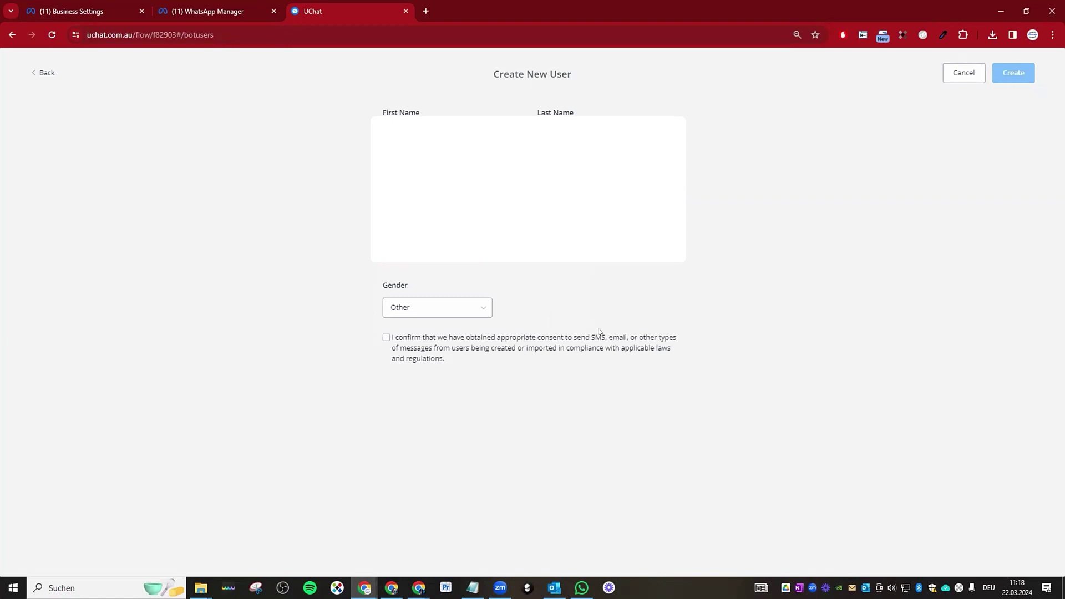
pyautogui.click(510, 339)
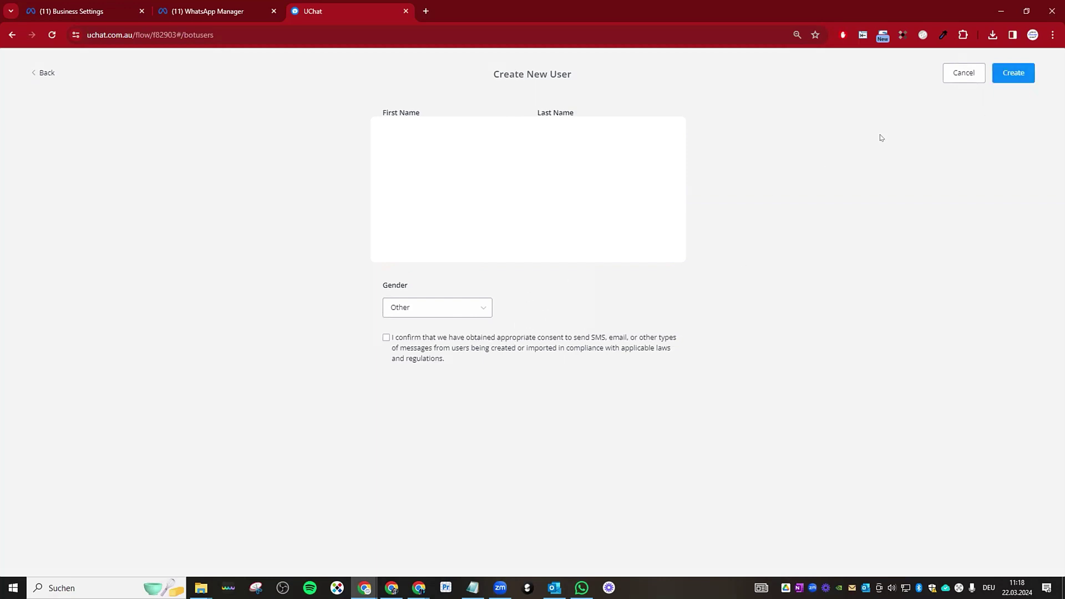
pyautogui.click(1001, 74)
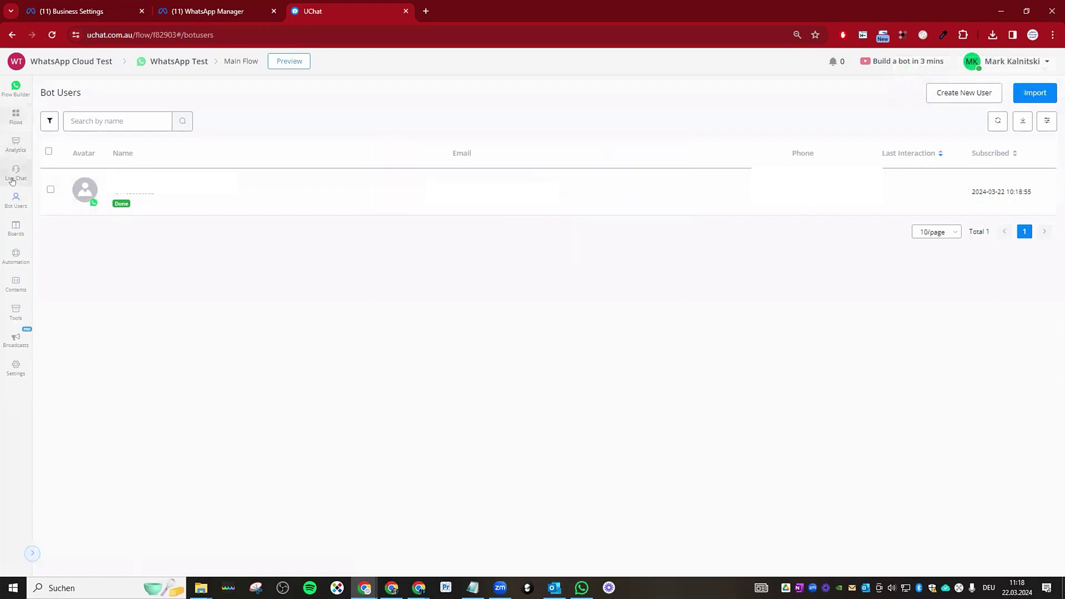
# - Send the 'en - test' template message to the new user from their live chat
pyautogui.click(179, 196)
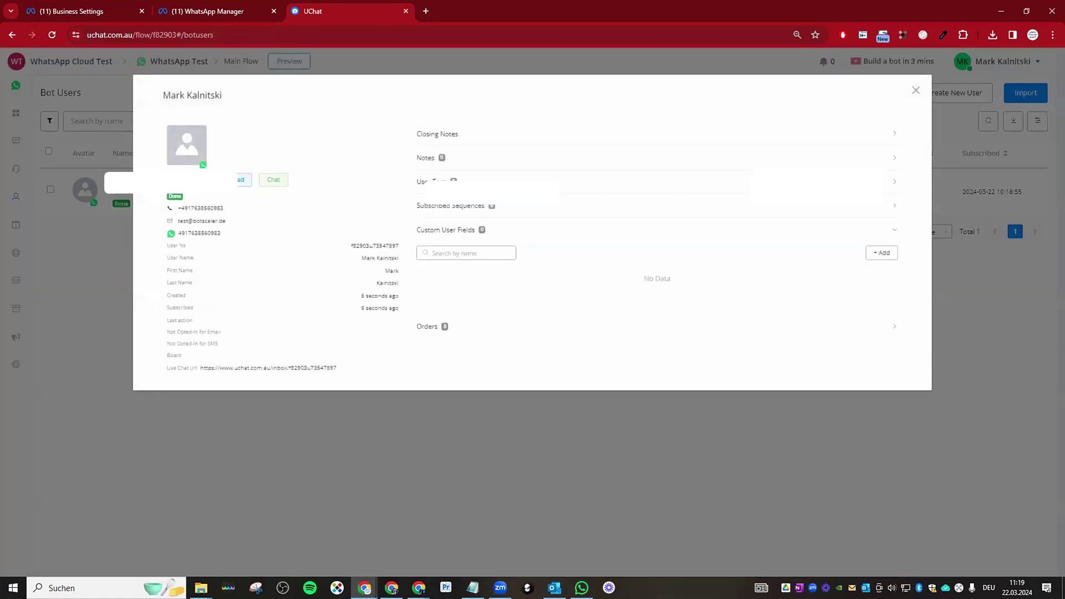
pyautogui.click(244, 179)
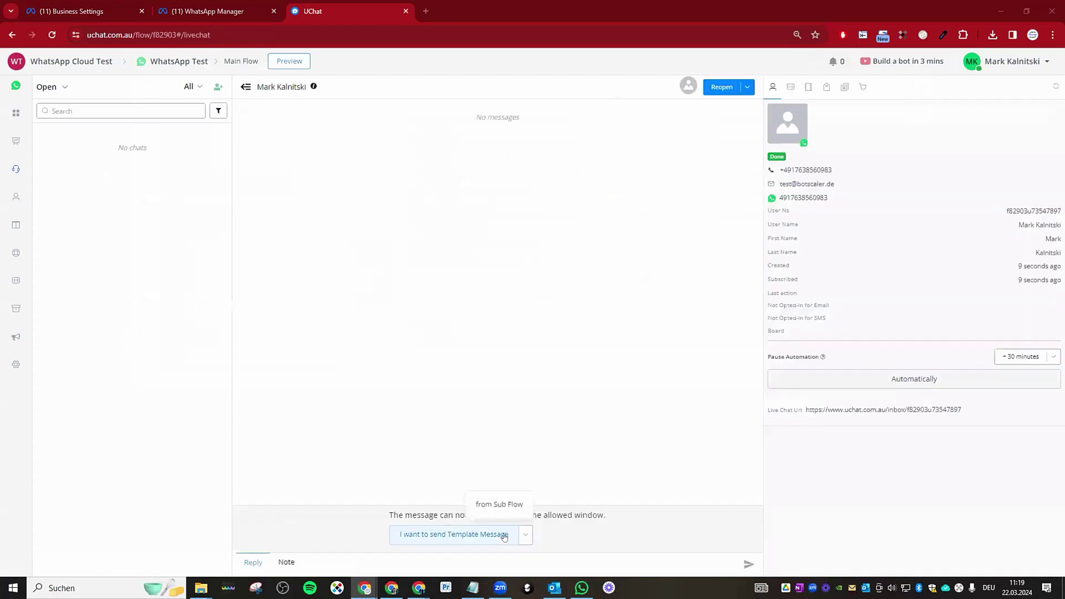
pyautogui.click(527, 536)
pyautogui.click(500, 506)
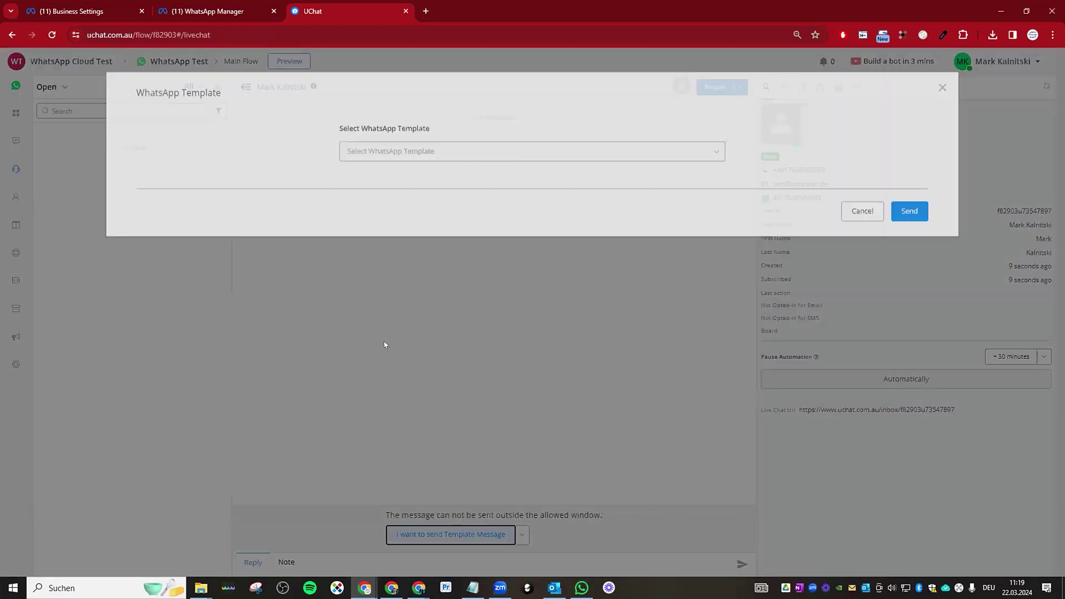
pyautogui.click(384, 184)
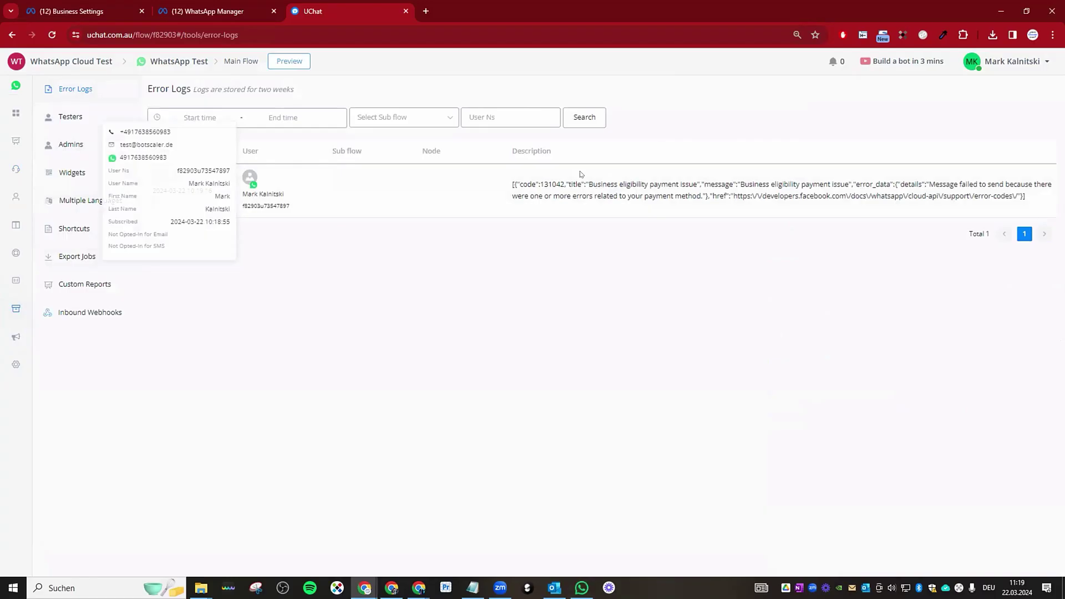
# - Read the payment error description, then switch to WhatsApp Manager
pyautogui.moveTo(556, 185); pyautogui.dragTo(848, 176)
pyautogui.click(848, 177)
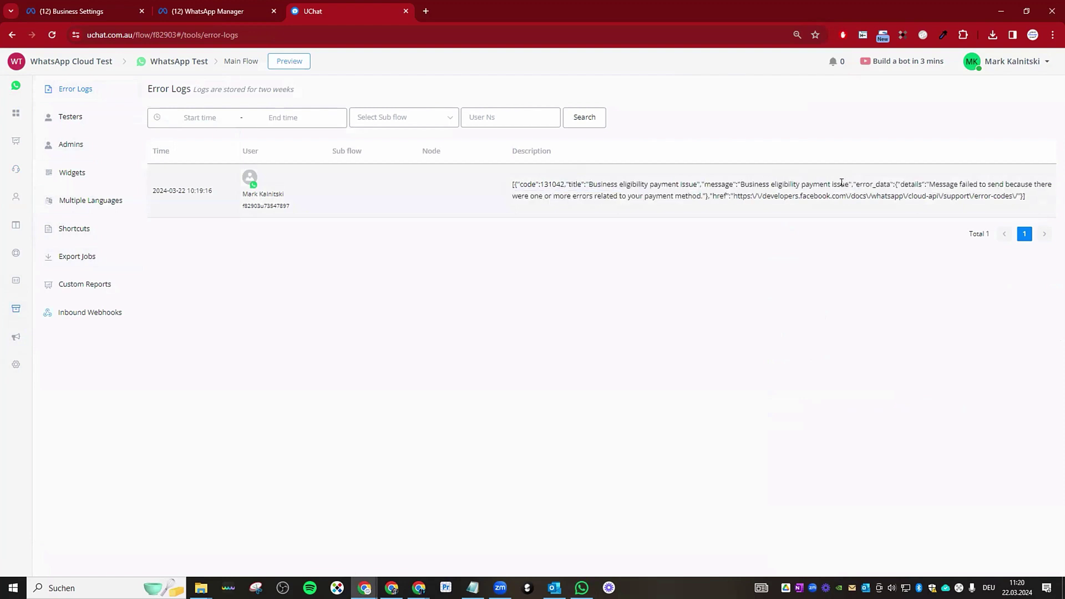
pyautogui.click(233, 4)
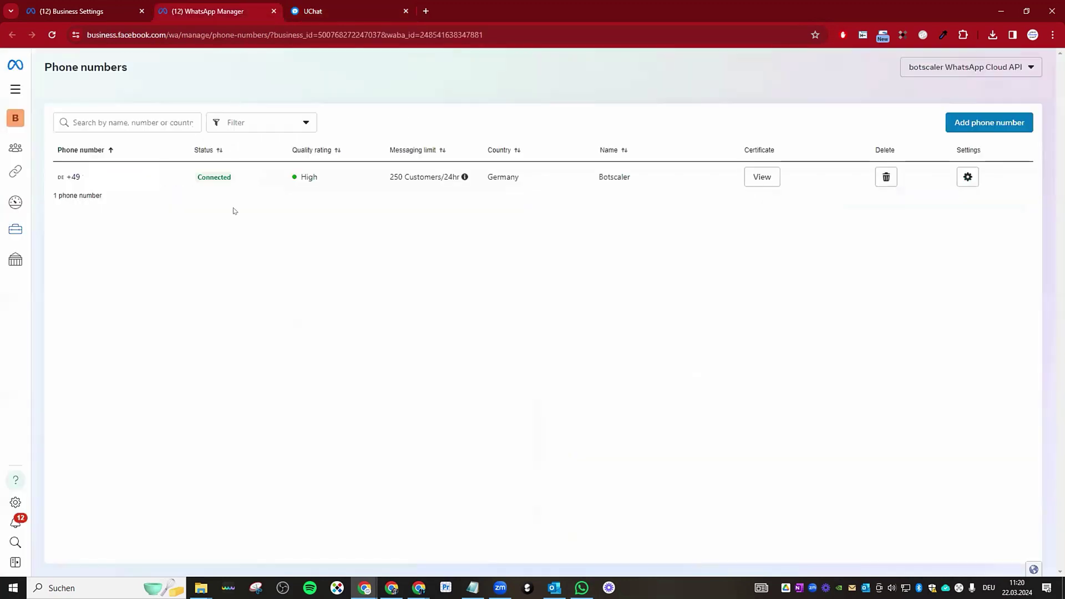
# - Review the WhatsApp accounts overview and the Cloud API account's options menu, then return to UChat
pyautogui.moveTo(7, 237)
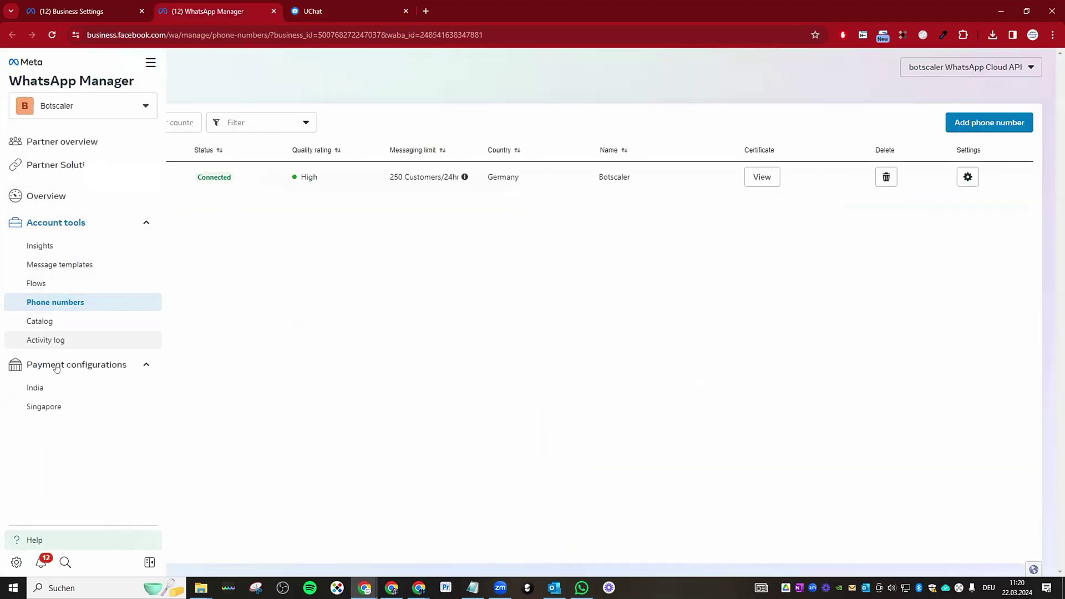
pyautogui.click(66, 197)
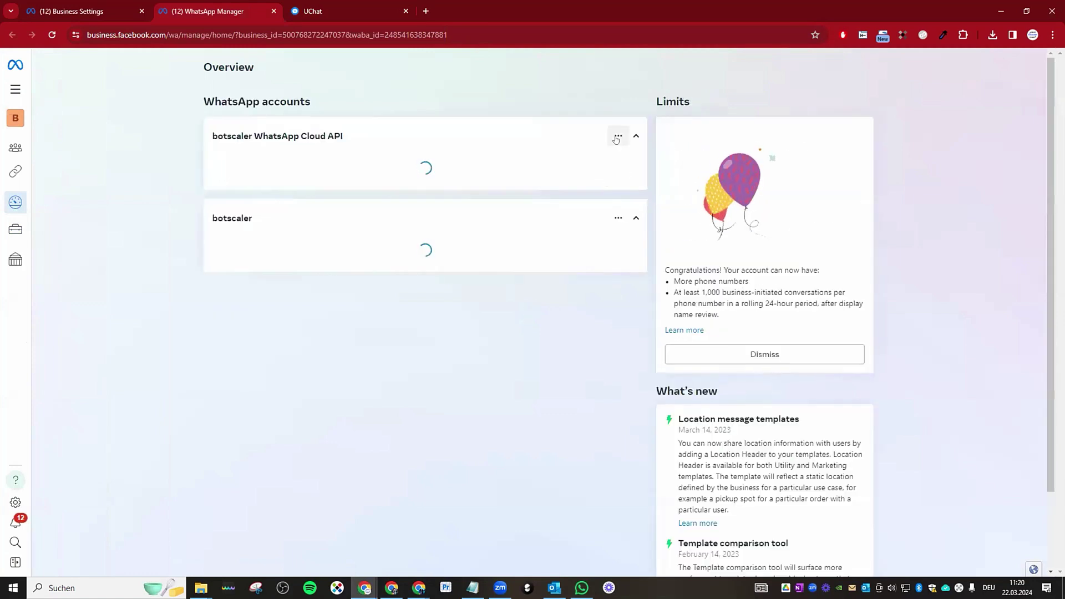
pyautogui.click(617, 137)
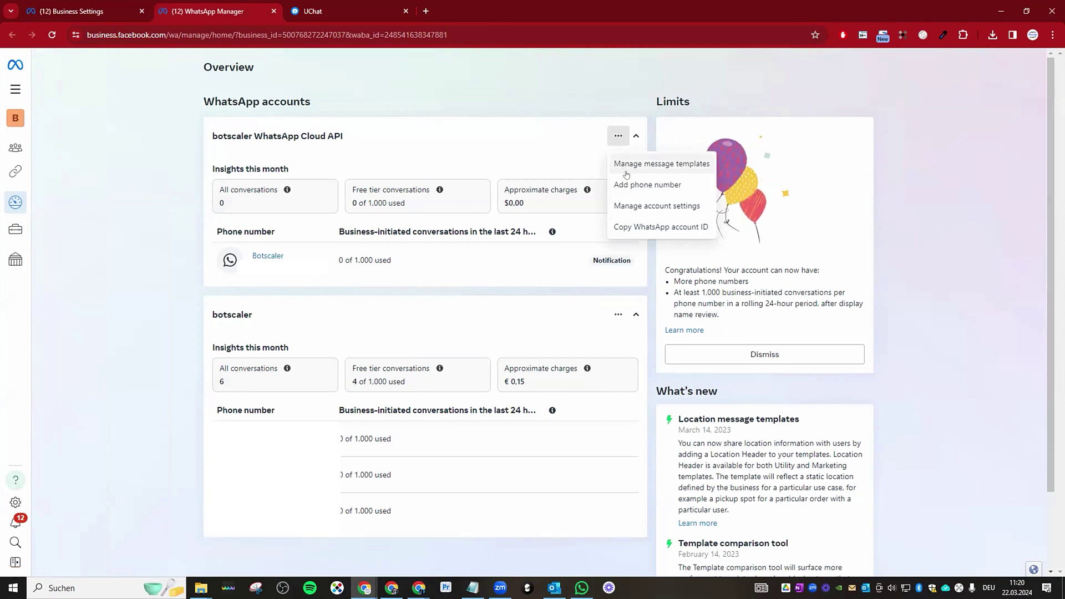
pyautogui.click(322, 8)
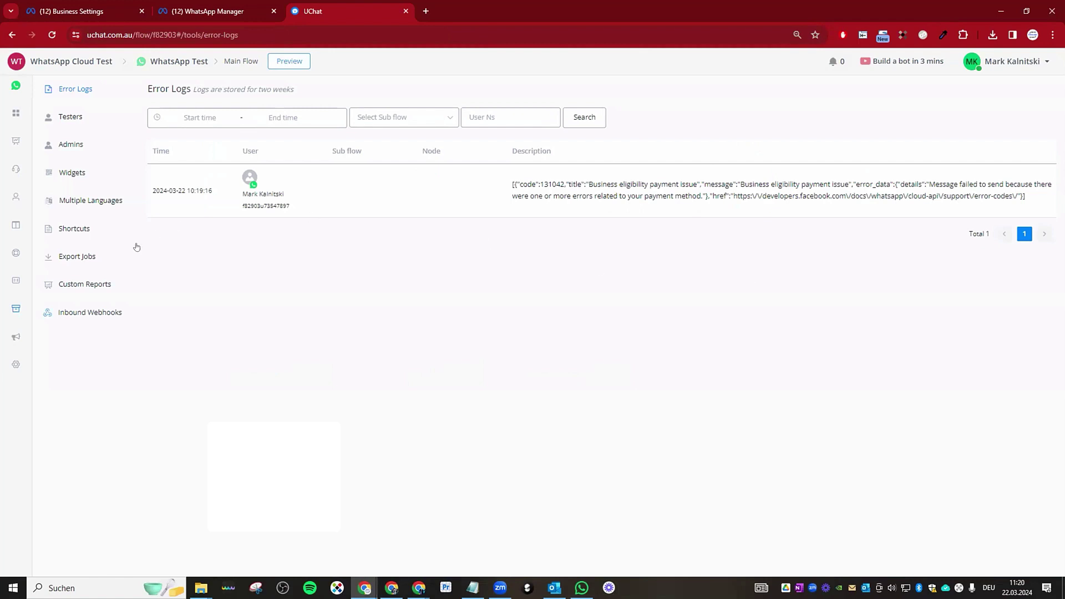
# - Open the WhatsApp Cloud Test workspace link in a new tab and switch to it
pyautogui.rightClick(83, 67)
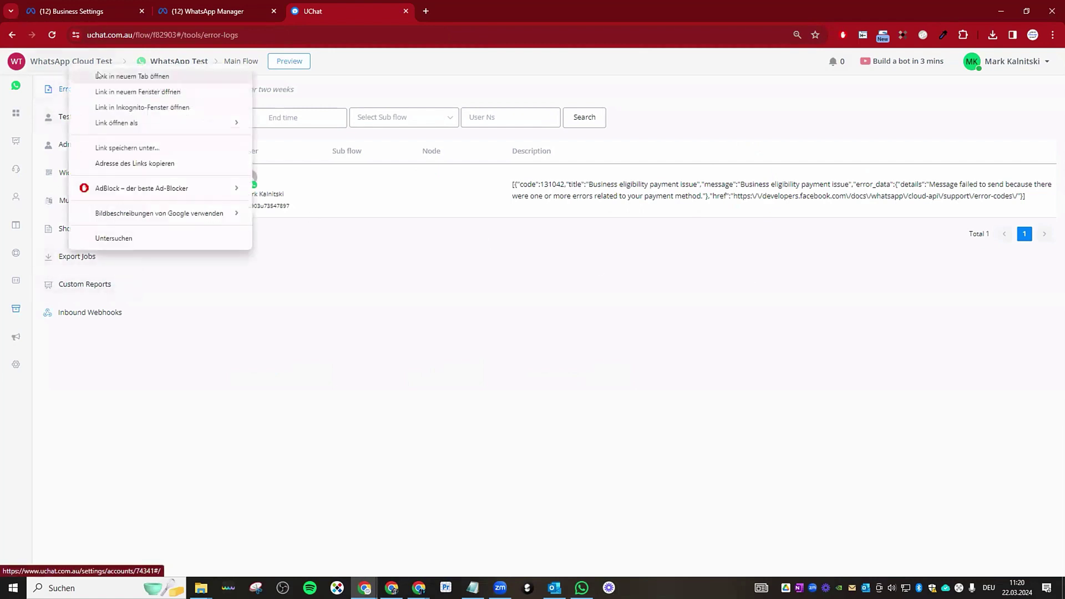
pyautogui.click(491, 379)
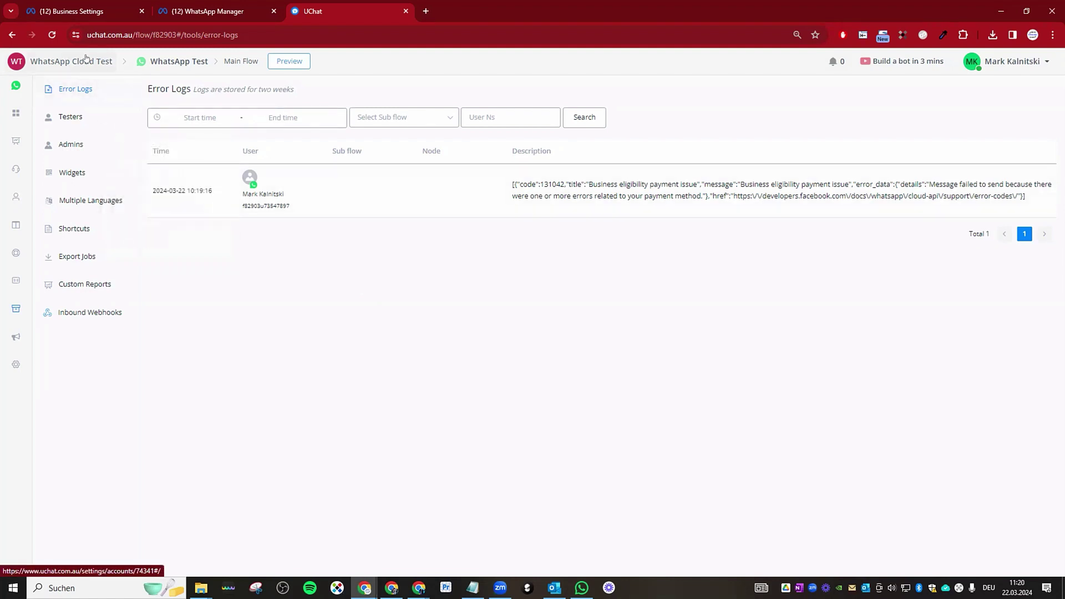
pyautogui.rightClick(86, 58)
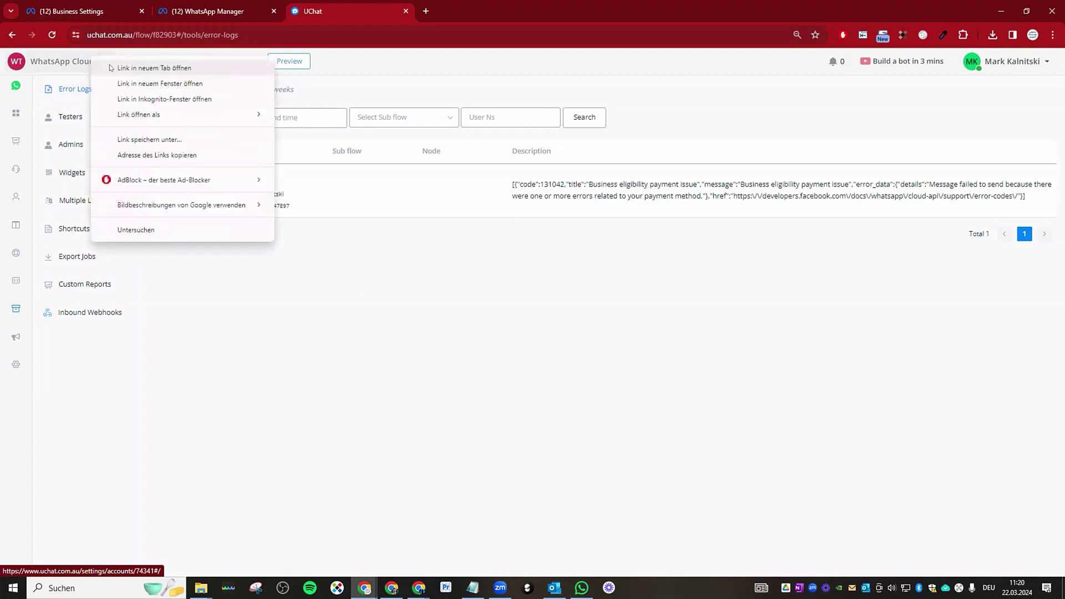
pyautogui.click(117, 68)
pyautogui.click(472, 5)
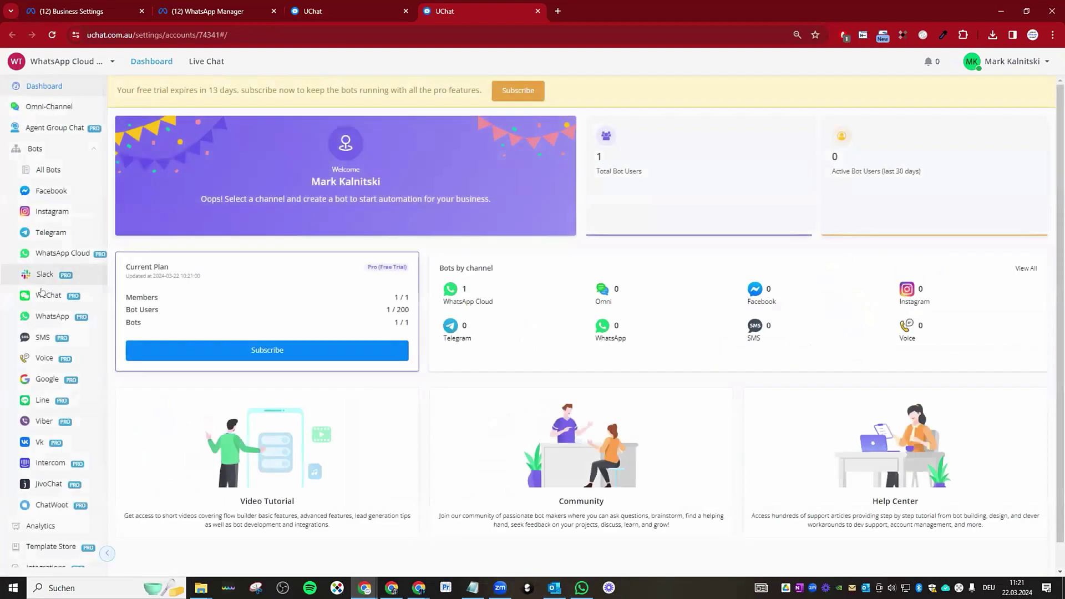
# - Run a Health Check on the WhatsApp Cloud phone number and close the results
pyautogui.click(61, 252)
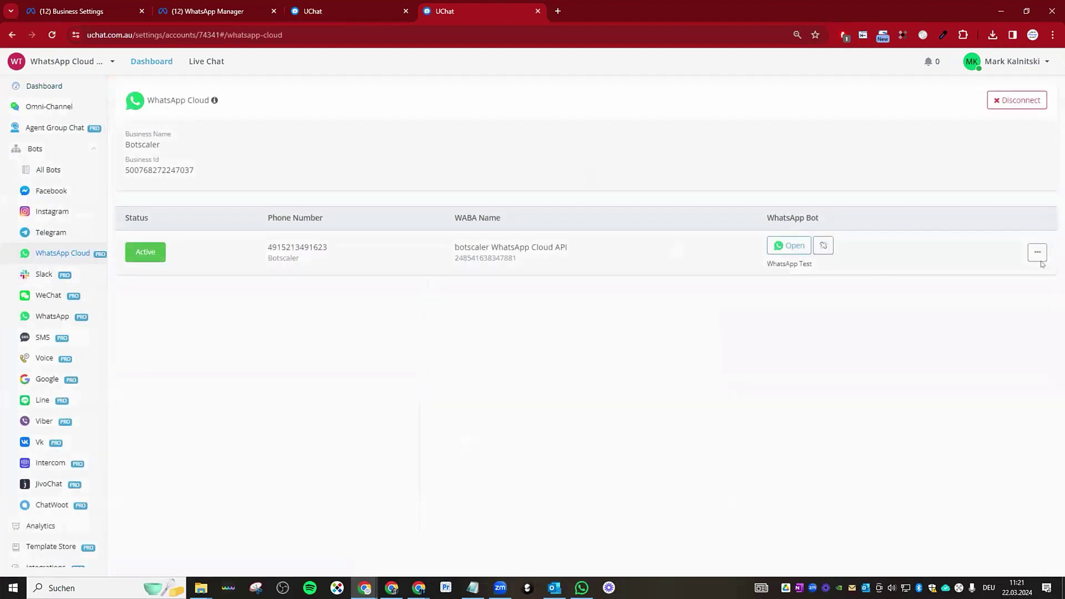
pyautogui.click(1036, 253)
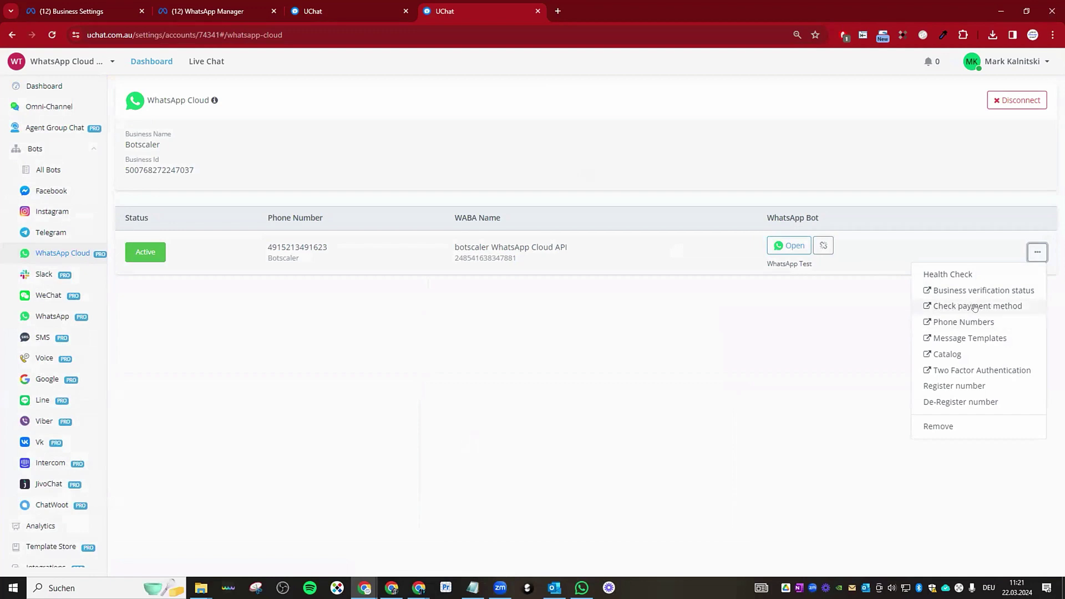
pyautogui.click(969, 273)
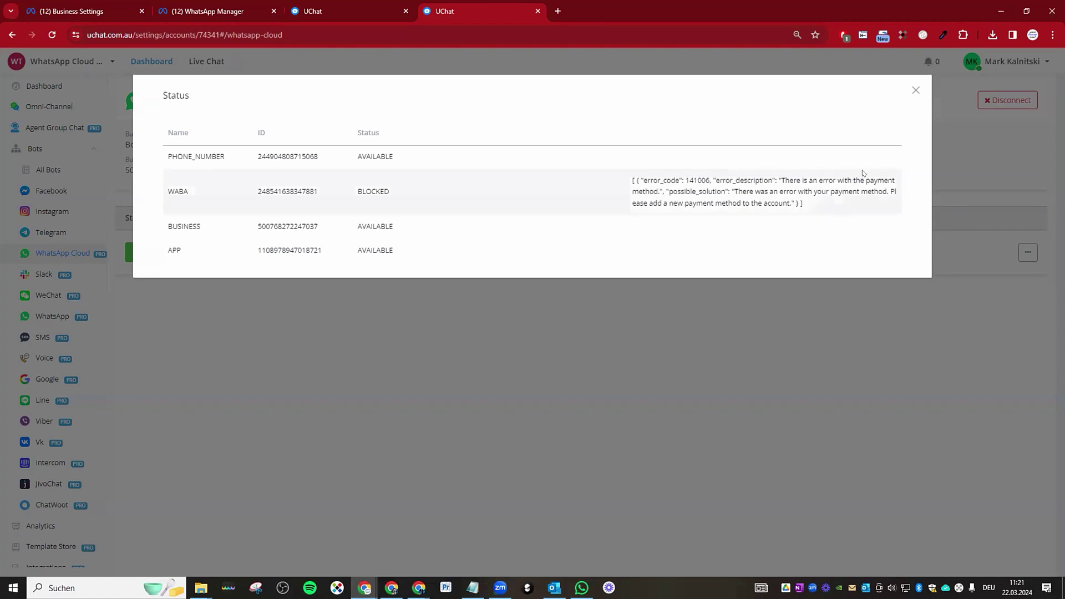
pyautogui.click(916, 90)
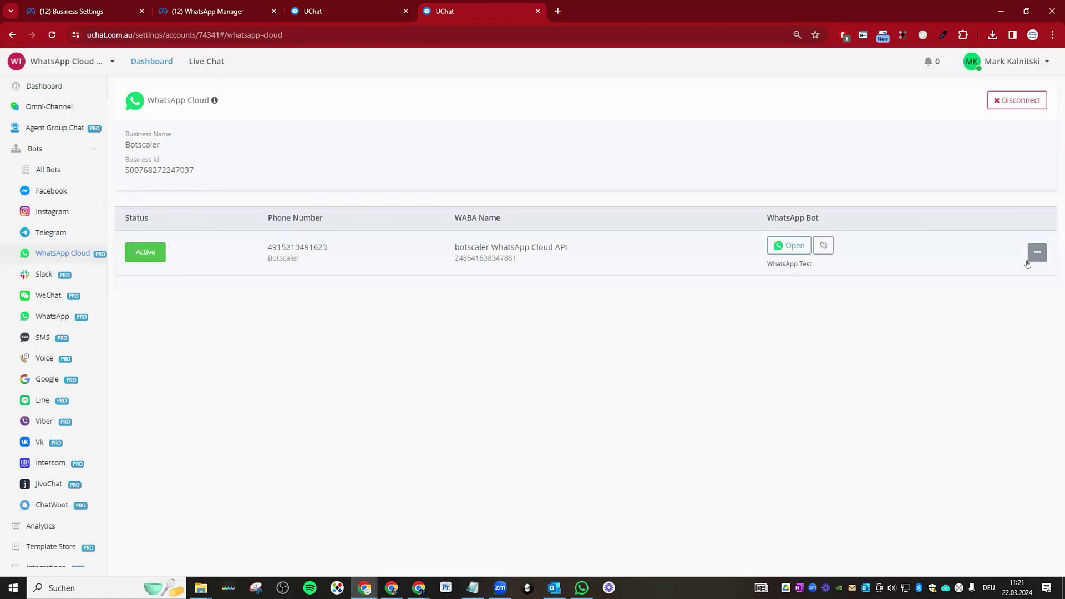
# - Check the account's payment method and add a MasterCard on Meta's billing page
pyautogui.click(1035, 253)
pyautogui.click(986, 307)
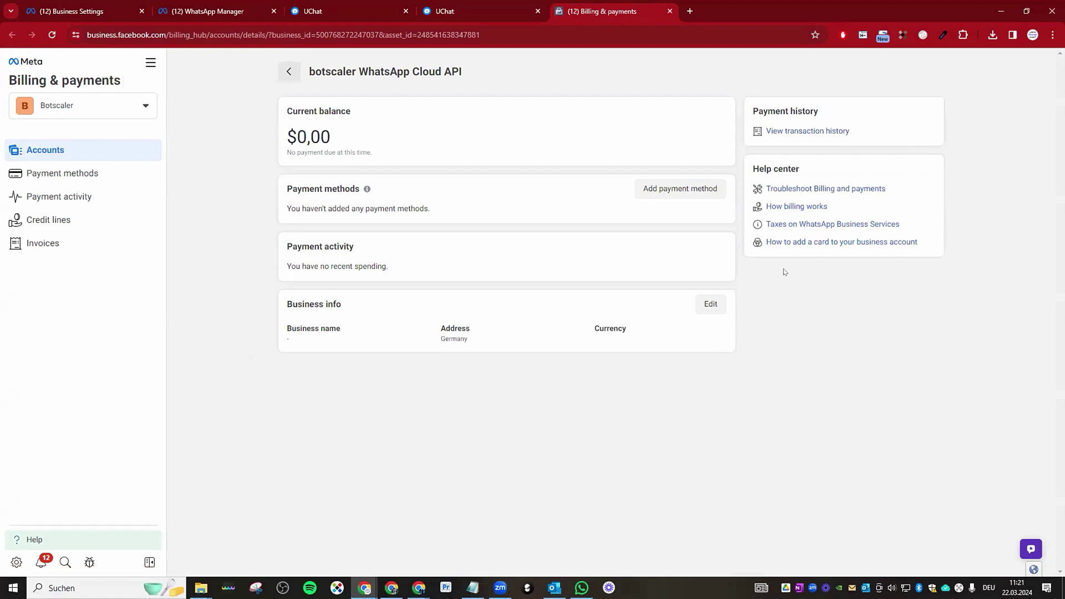
pyautogui.click(697, 191)
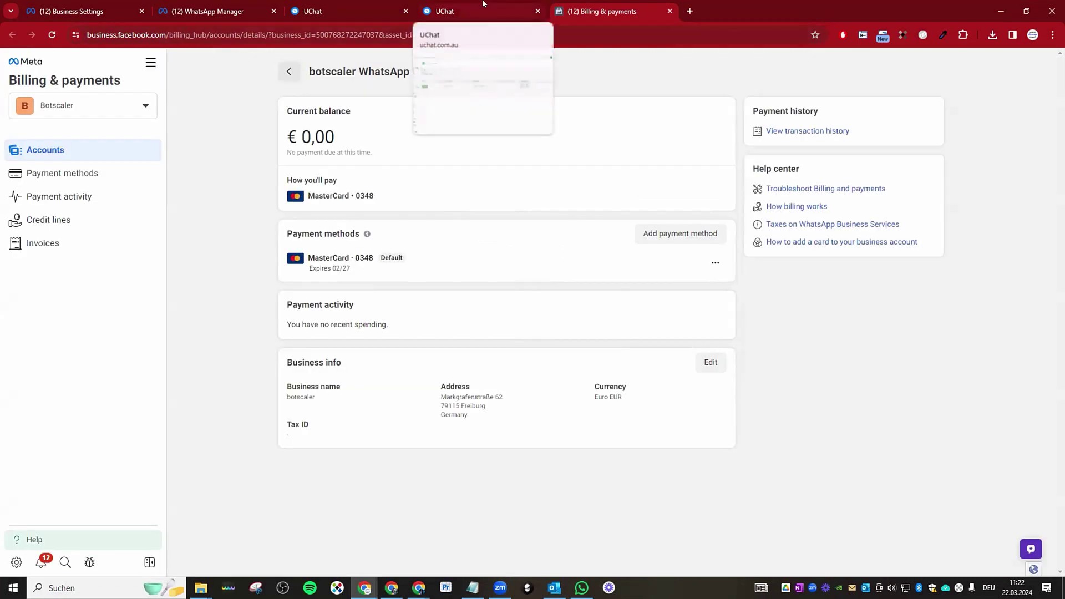
pyautogui.click(483, 5)
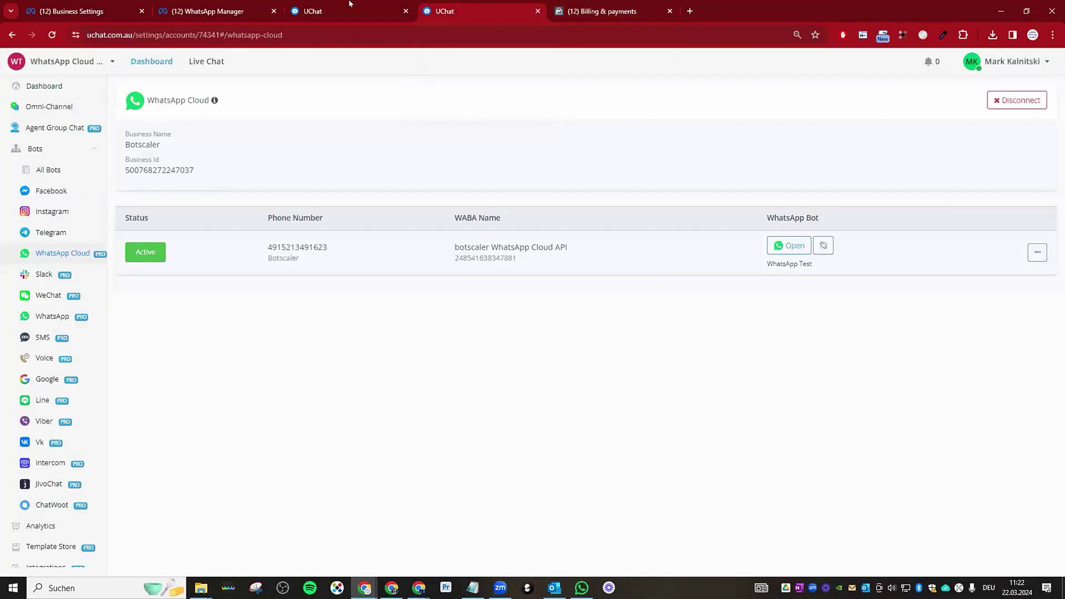
# - Rerun the Health Check, close the Status results, and return to the Error Logs tab
pyautogui.click(1037, 253)
pyautogui.click(987, 289)
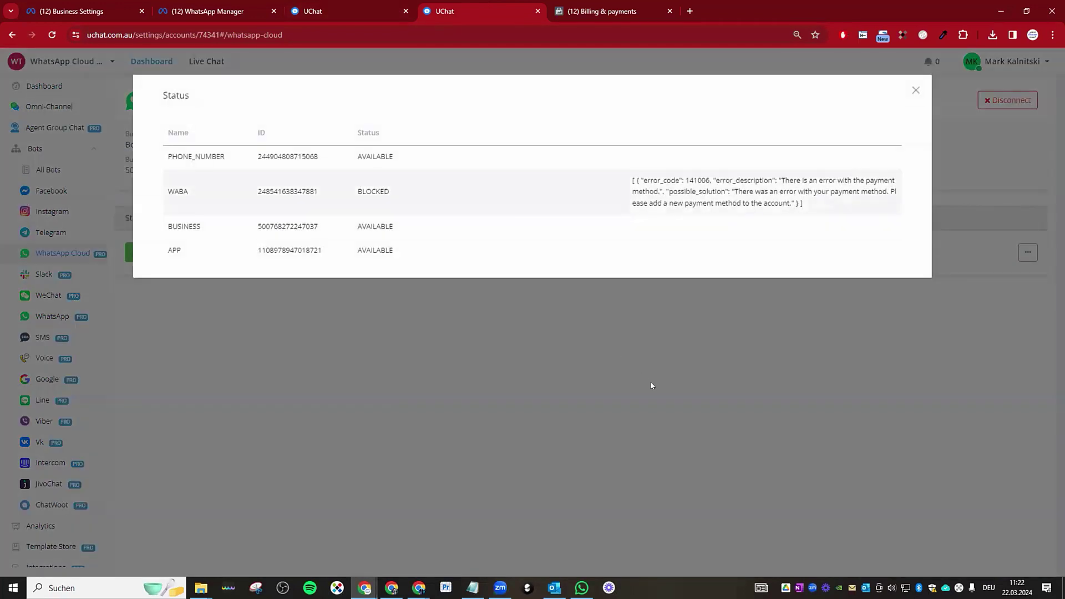
pyautogui.click(687, 359)
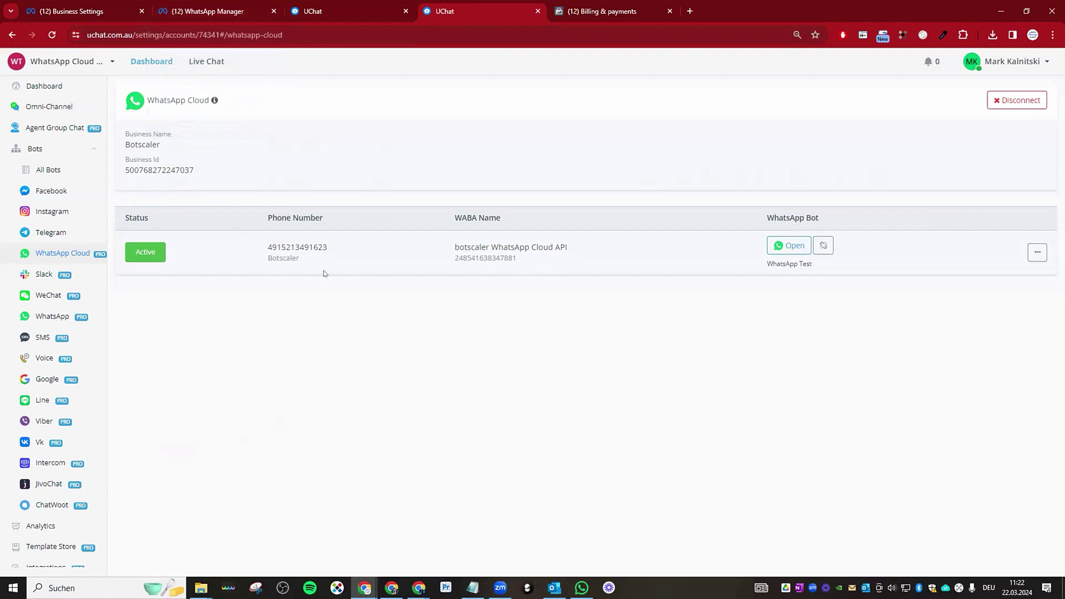
pyautogui.click(222, 11)
pyautogui.click(477, 11)
pyautogui.click(350, 7)
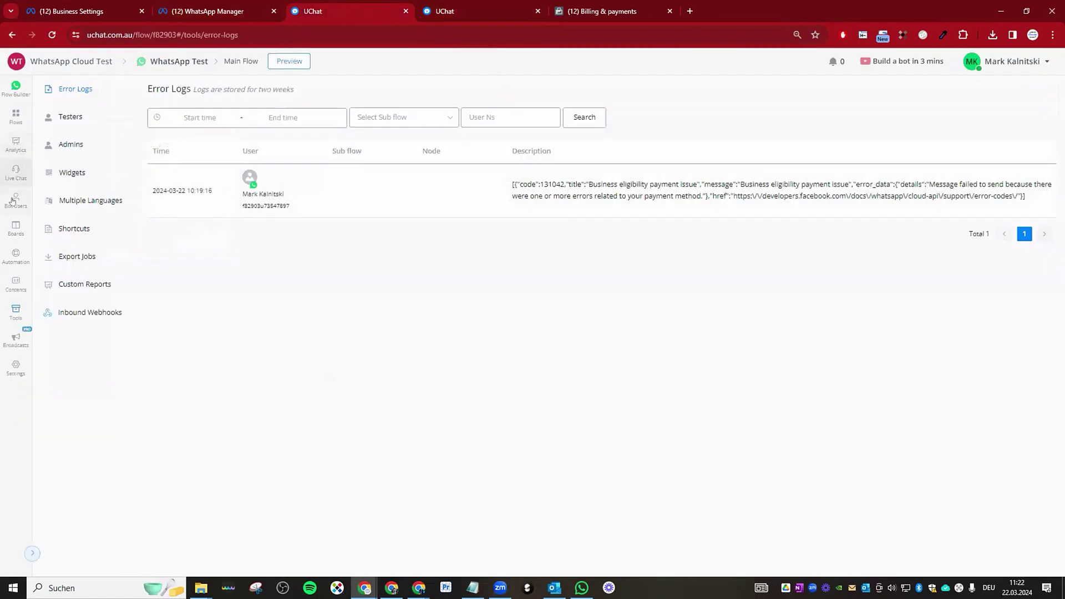
# - Show all live chat conversations, then open the Main Flow's Send Message #1 step
pyautogui.click(16, 172)
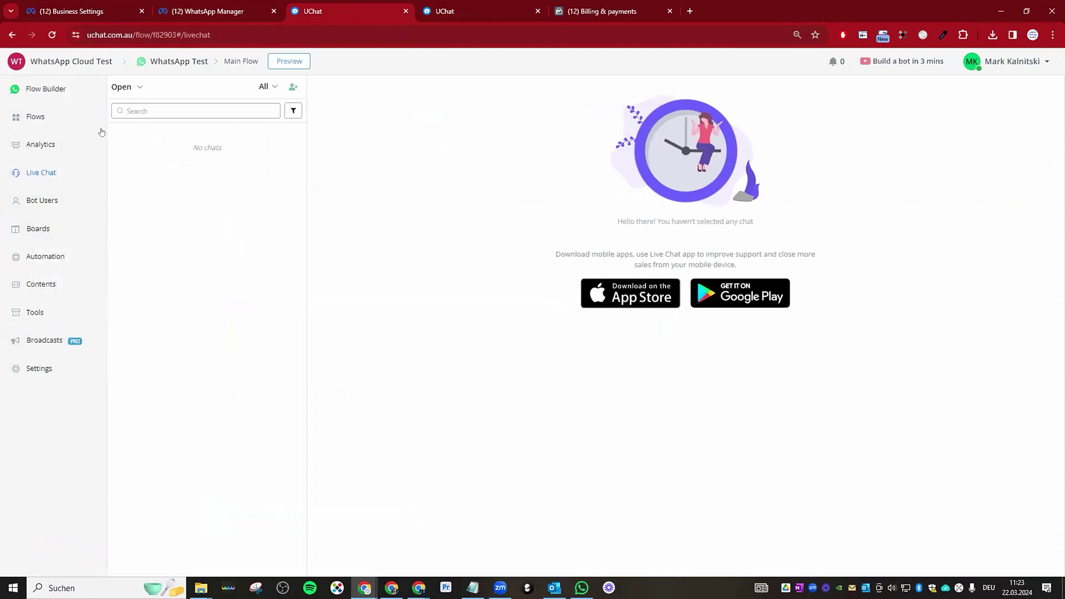
pyautogui.click(124, 87)
pyautogui.click(161, 112)
pyautogui.click(60, 92)
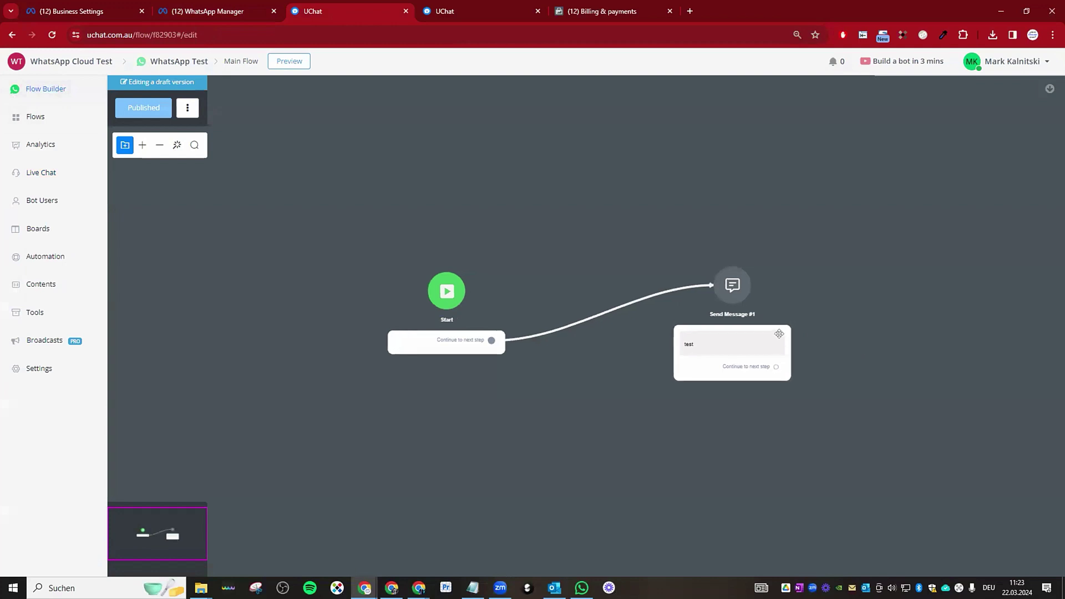
pyautogui.scroll(3, 779, 333)
pyautogui.scroll(-2, 817, 345)
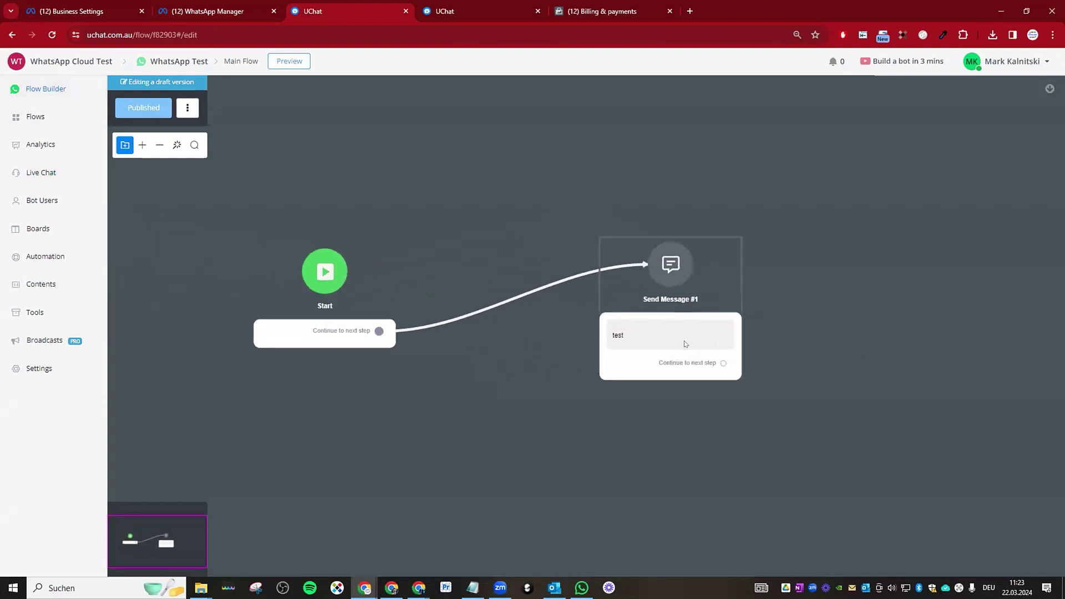
pyautogui.click(685, 344)
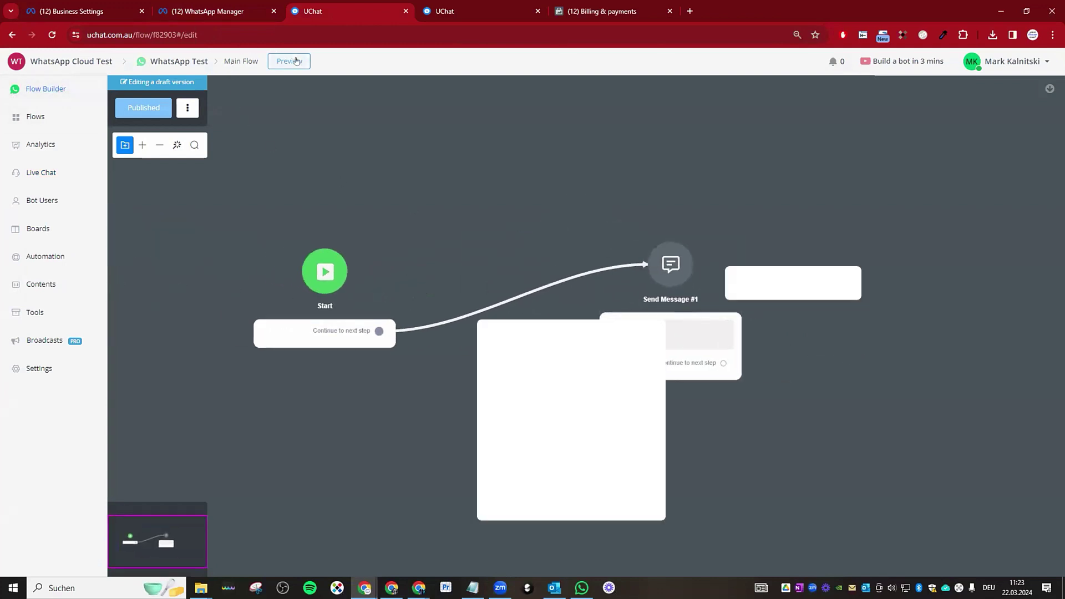
# - Send 'test' to the bot in WhatsApp, get its 'test' reply, then return to UChat
pyautogui.click(295, 61)
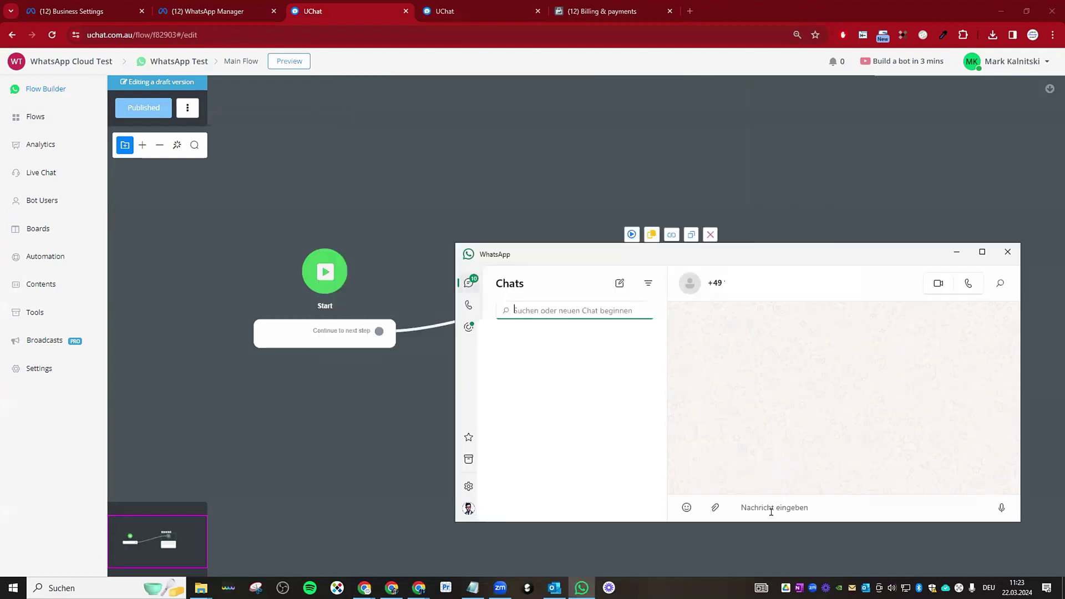
pyautogui.click(773, 509)
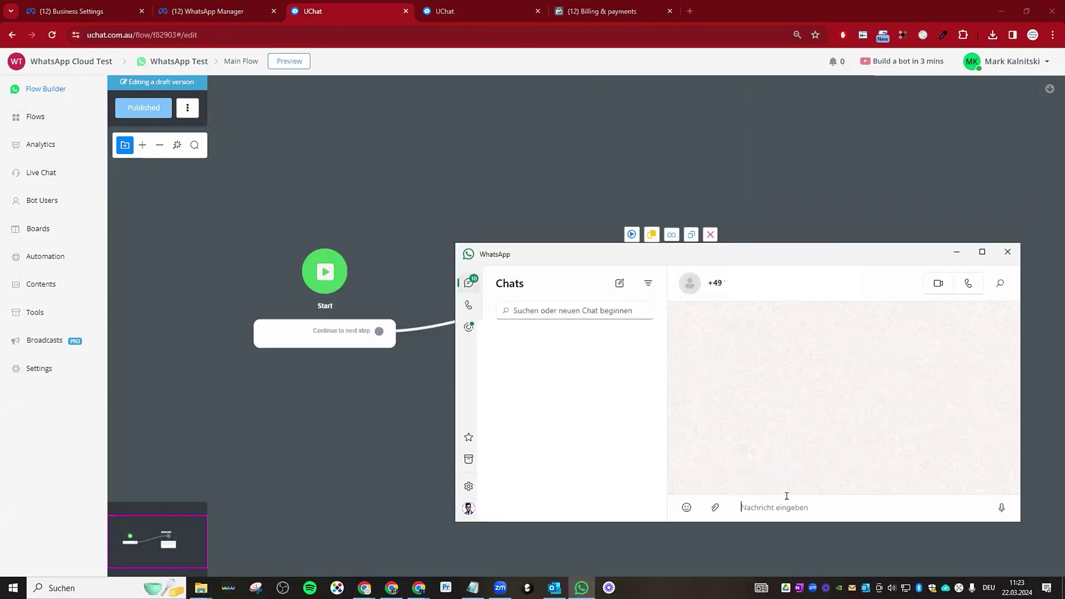
pyautogui.write('test')
pyautogui.press('Return')
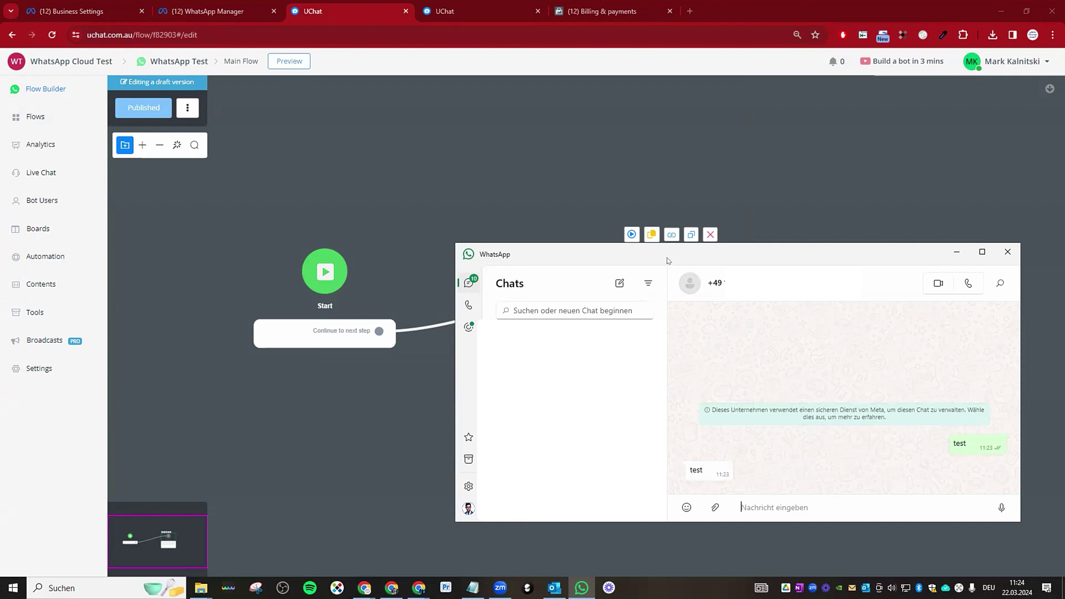
pyautogui.click(382, 165)
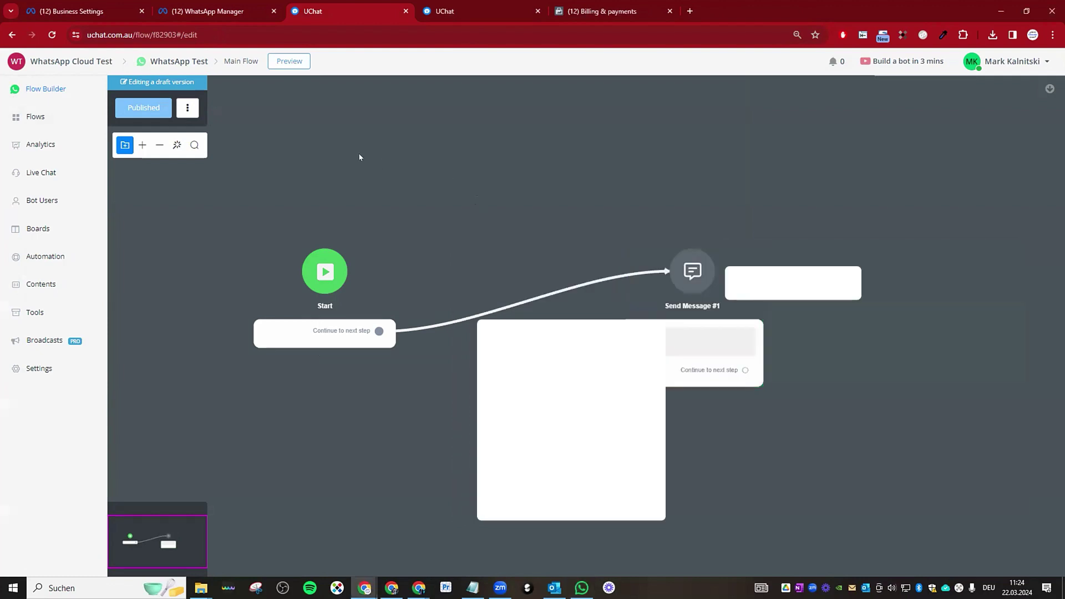
# - Open the test contact's conversation in Live Chat with the status filter set to All
pyautogui.click(32, 173)
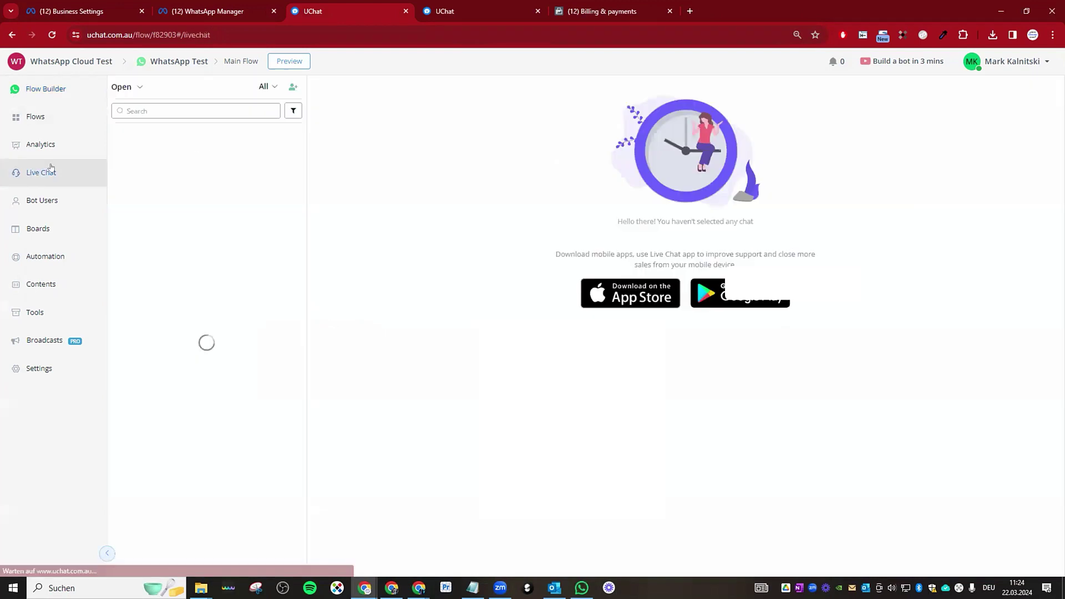
pyautogui.click(138, 89)
pyautogui.click(138, 111)
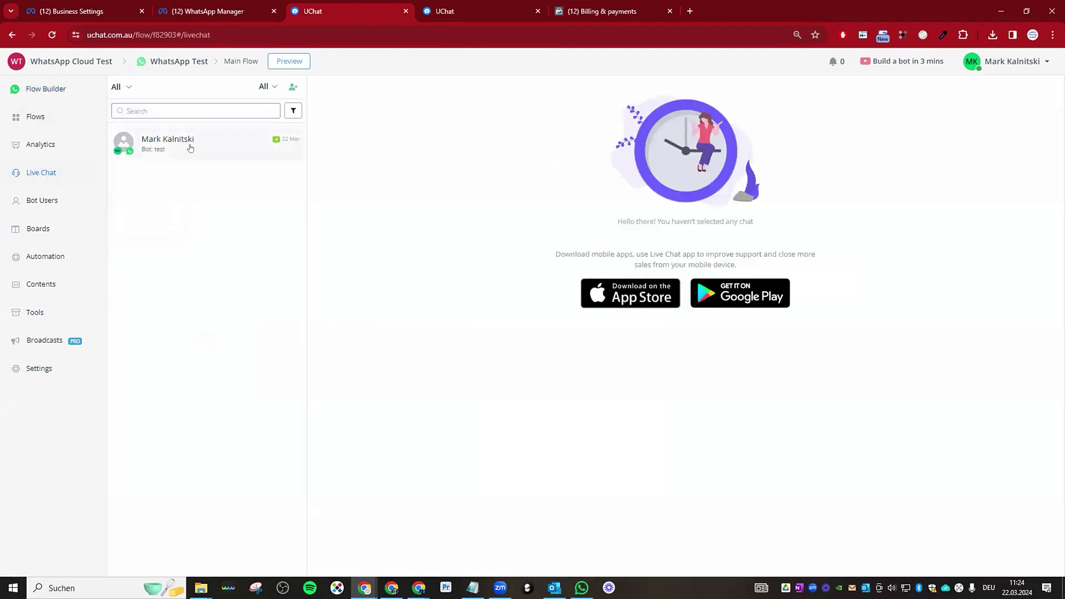
pyautogui.click(190, 148)
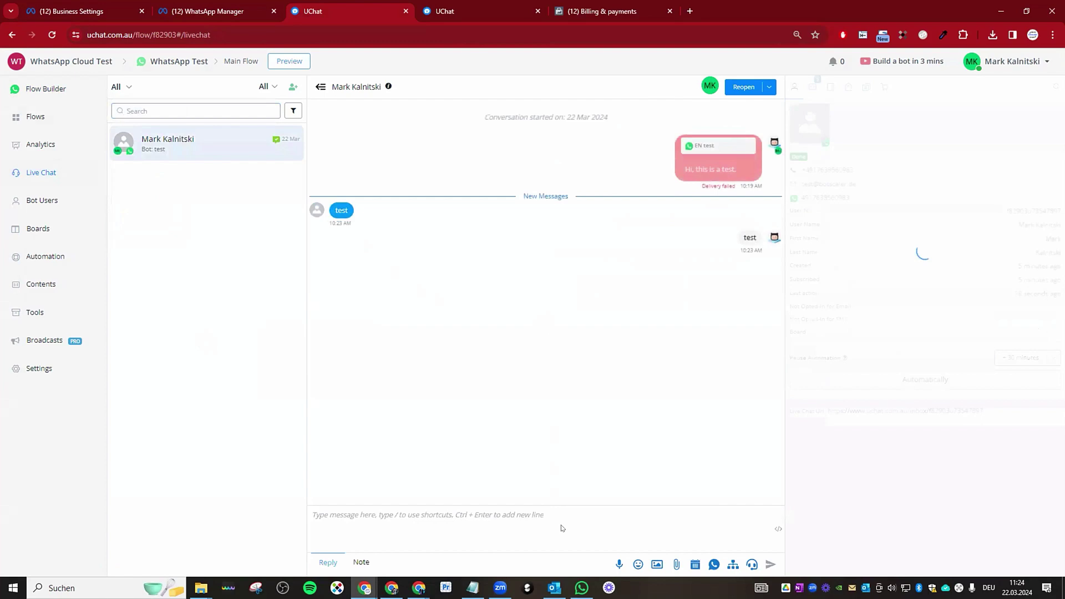
# - Send the 'en - test' WhatsApp template to the test contact
pyautogui.click(724, 565)
pyautogui.rightClick(725, 565)
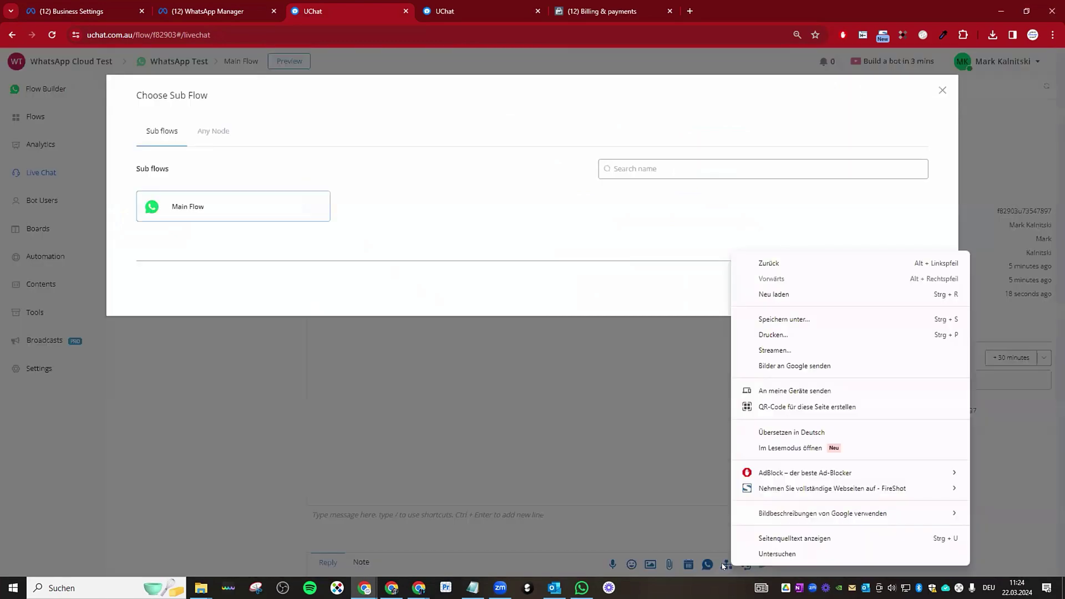
pyautogui.click(724, 565)
pyautogui.click(727, 564)
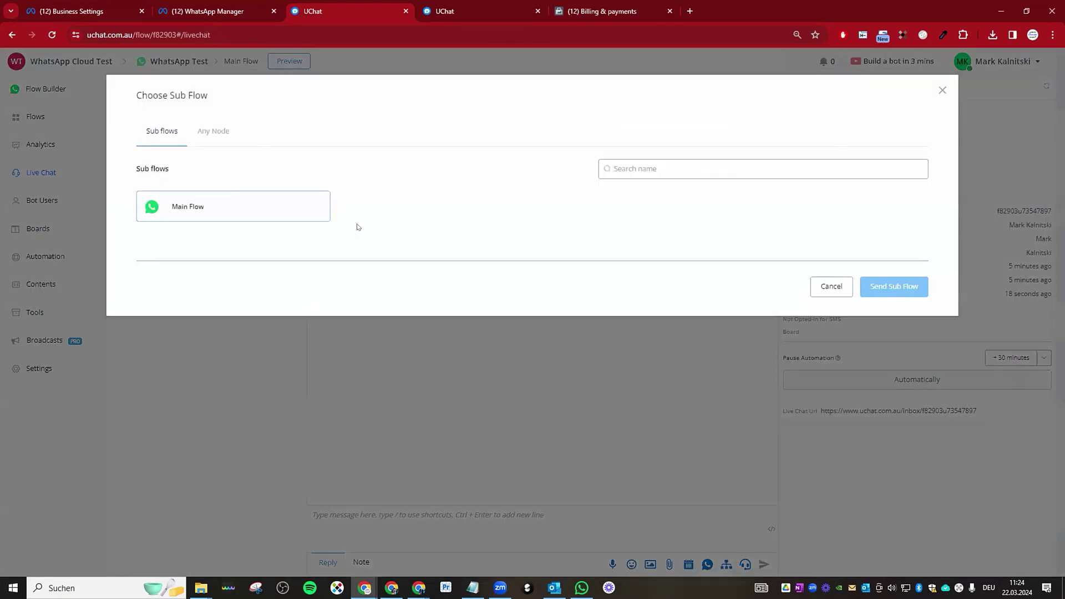
pyautogui.click(545, 319)
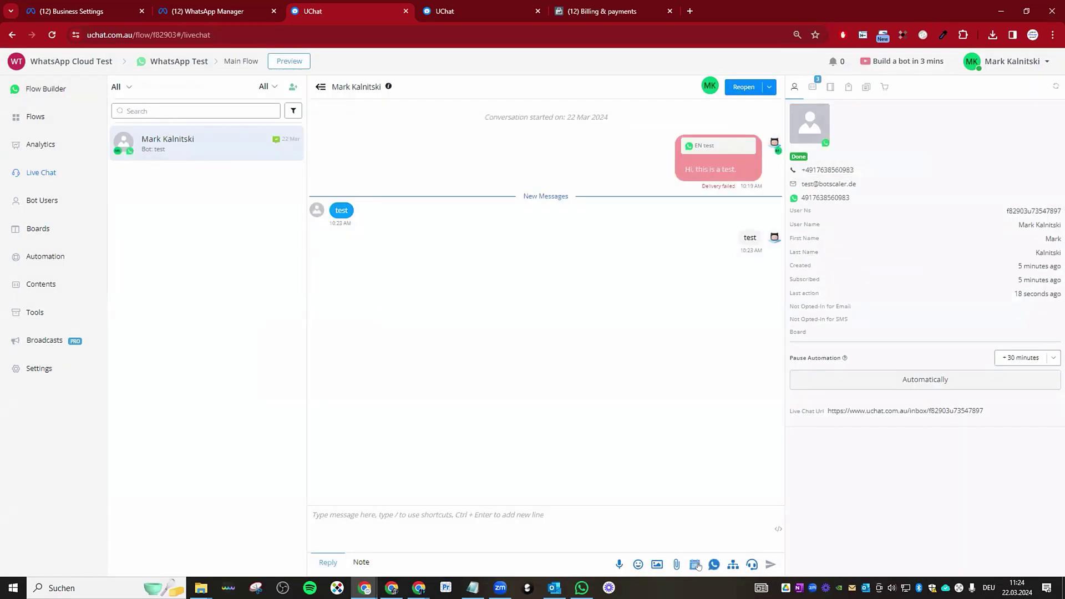
pyautogui.click(713, 564)
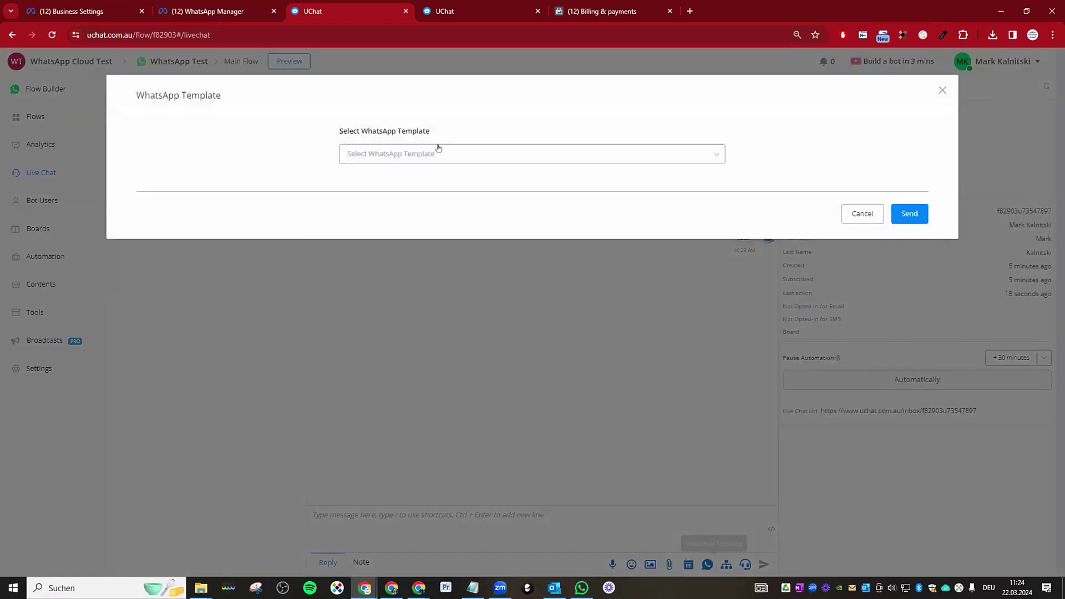
pyautogui.click(432, 160)
pyautogui.click(425, 184)
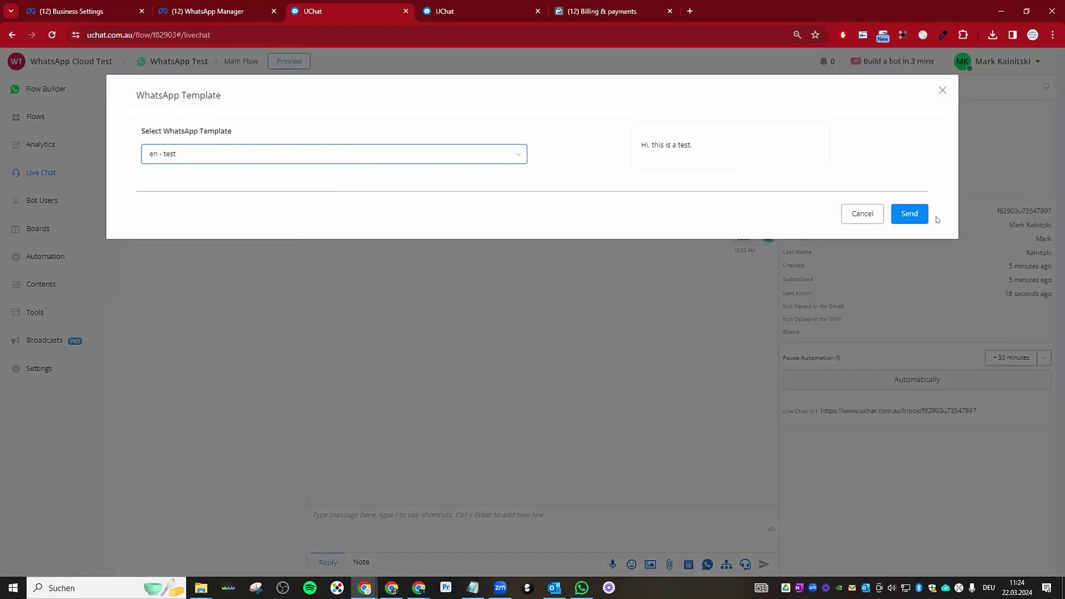
pyautogui.click(909, 214)
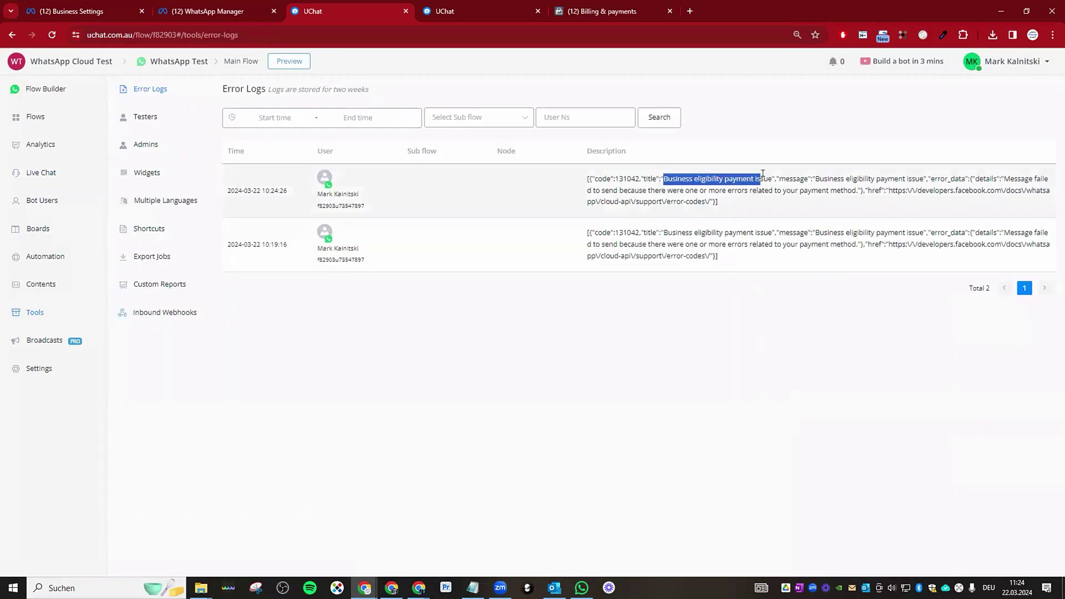
# - Go back to the '(12) Billing & payments' tab showing the €0,00 balance and MasterCard
pyautogui.click(657, 361)
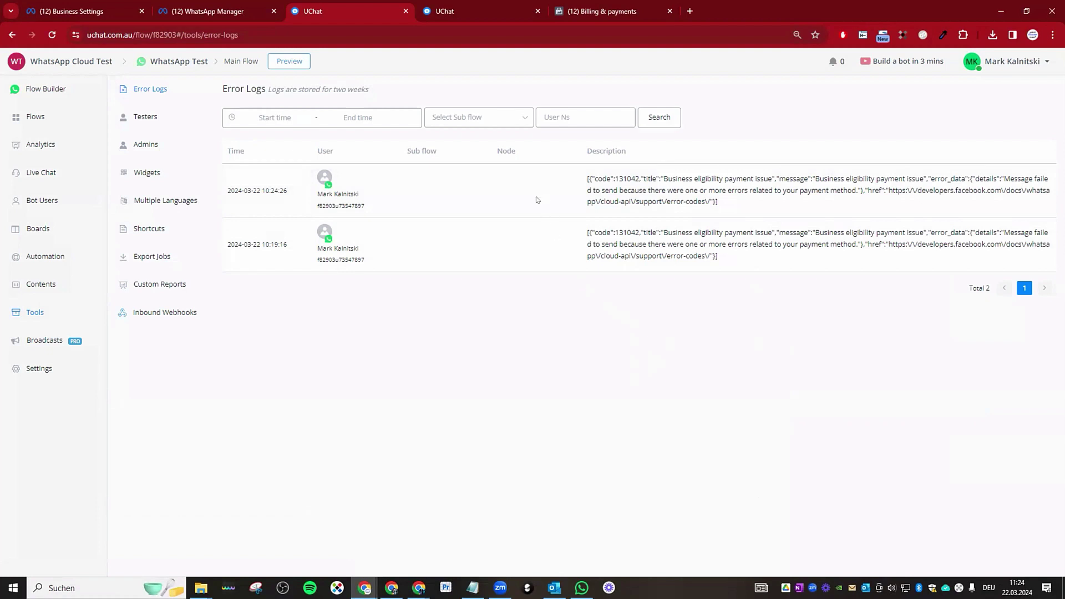
pyautogui.click(598, 8)
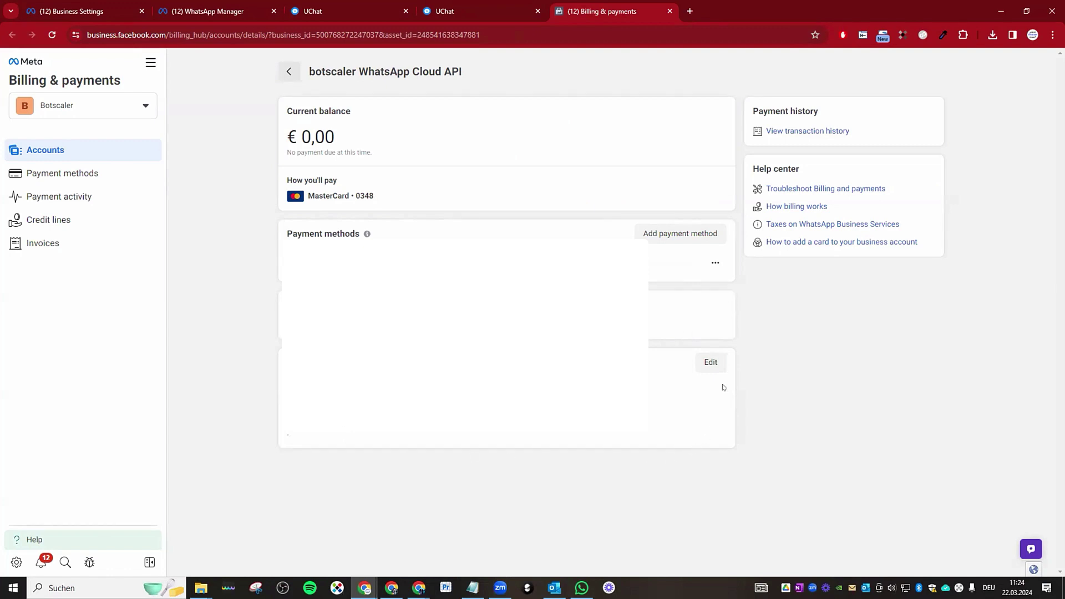
# - Check the saved MasterCard's options, view Payment methods, then return to the Accounts list
pyautogui.click(715, 262)
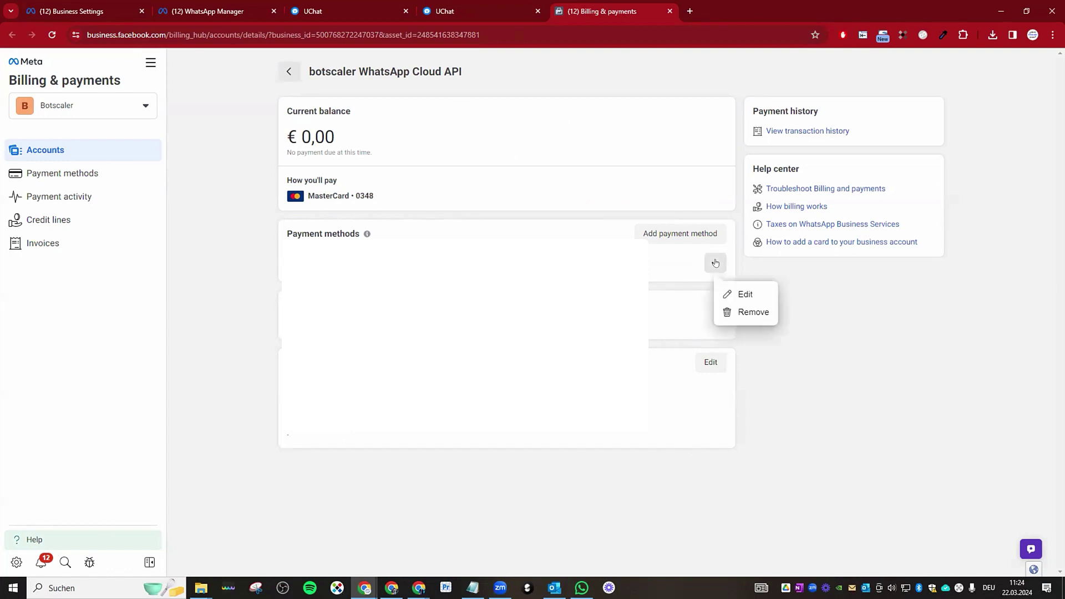
pyautogui.click(715, 263)
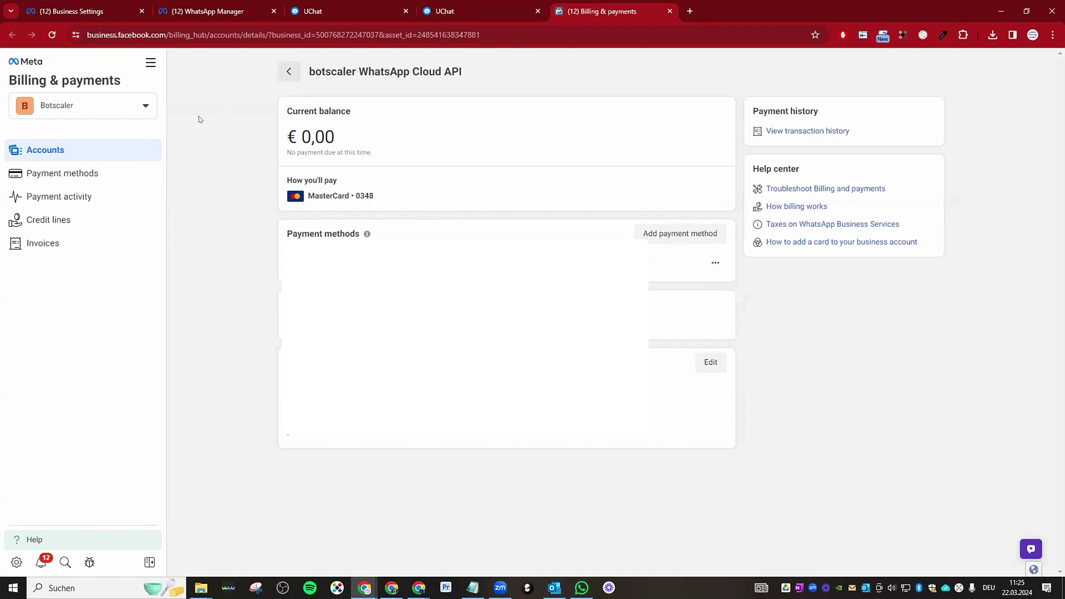
pyautogui.click(94, 174)
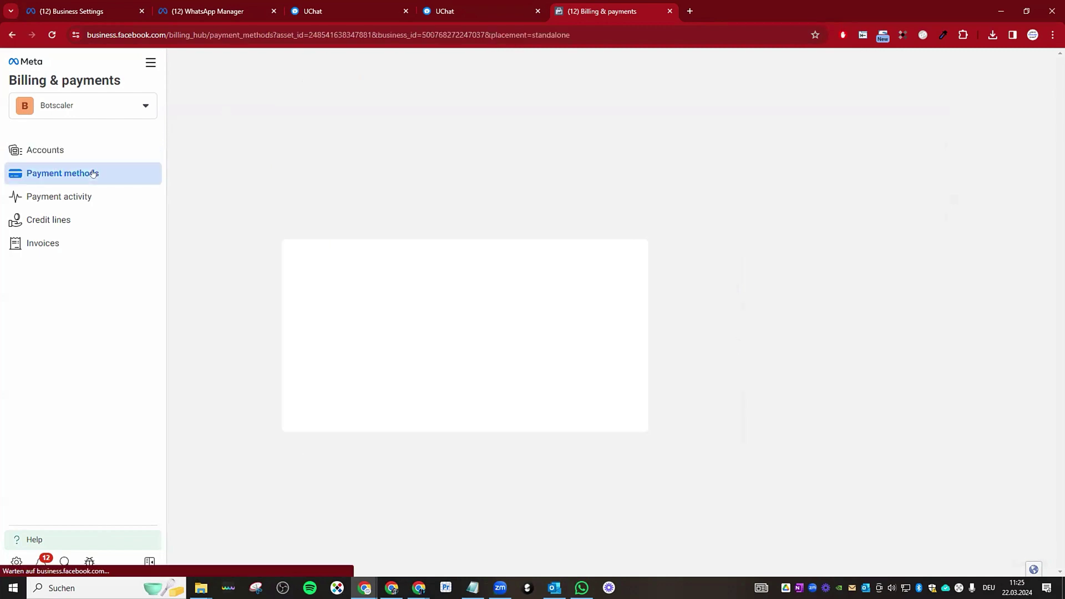
pyautogui.click(92, 151)
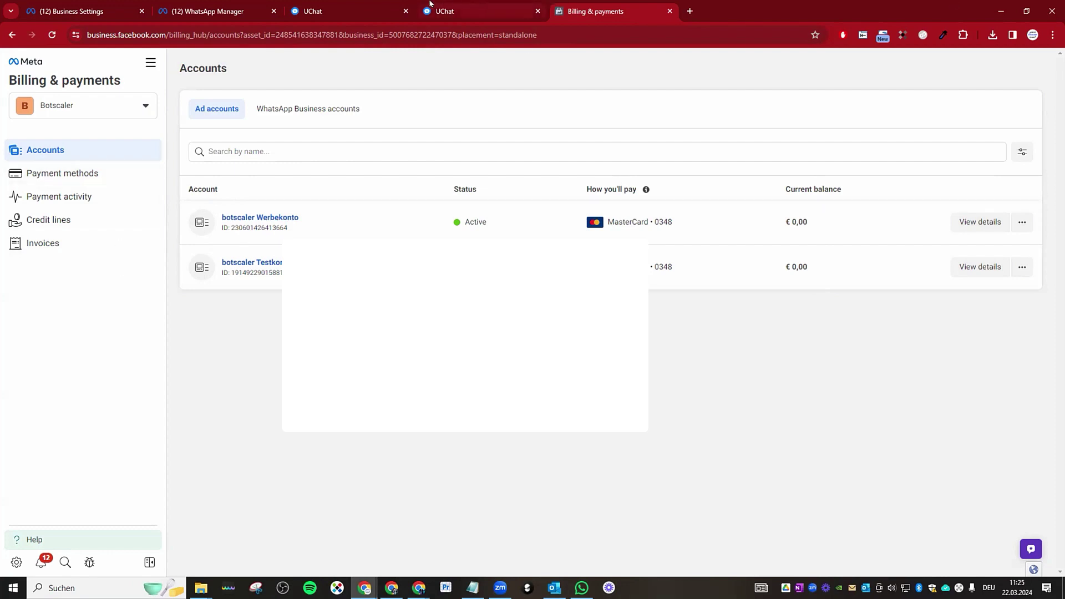
pyautogui.moveTo(438, 4)
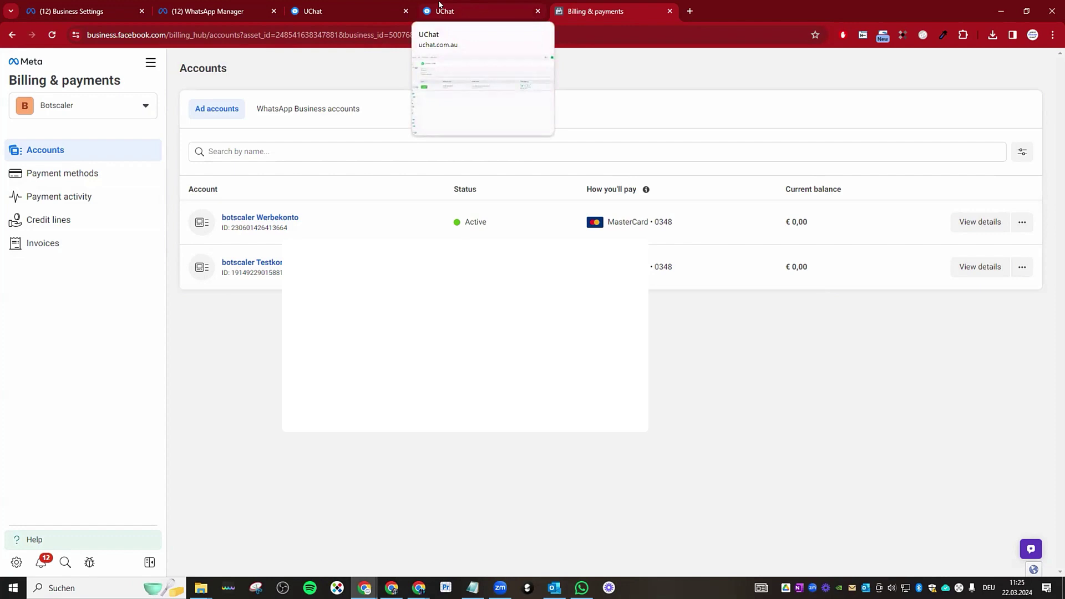
# - Open Business verification status from the WhatsApp Cloud account row's menu in UChat
pyautogui.click(439, 4)
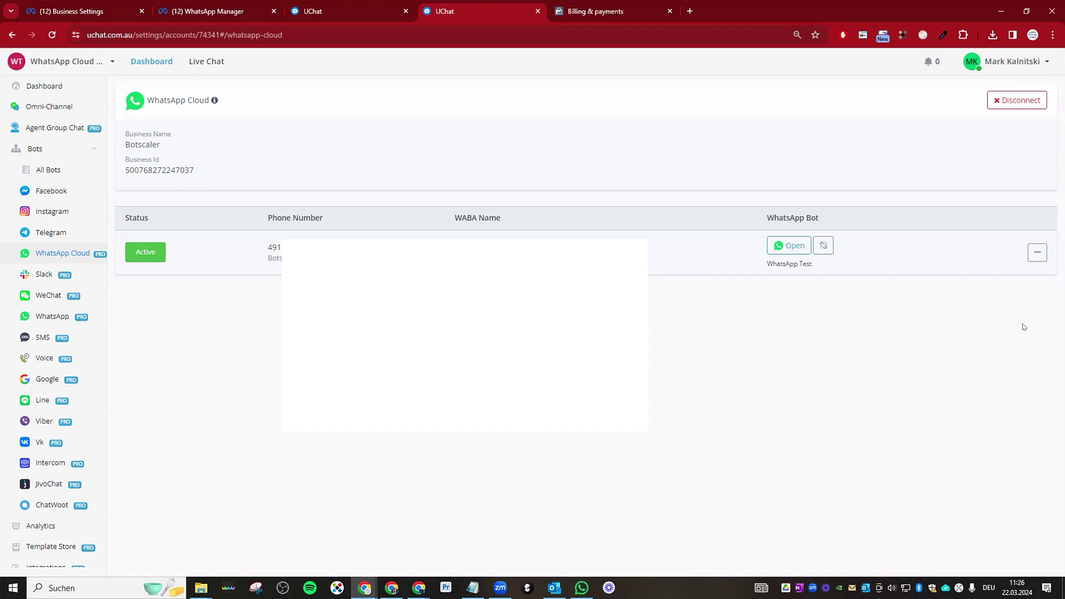
pyautogui.click(1036, 250)
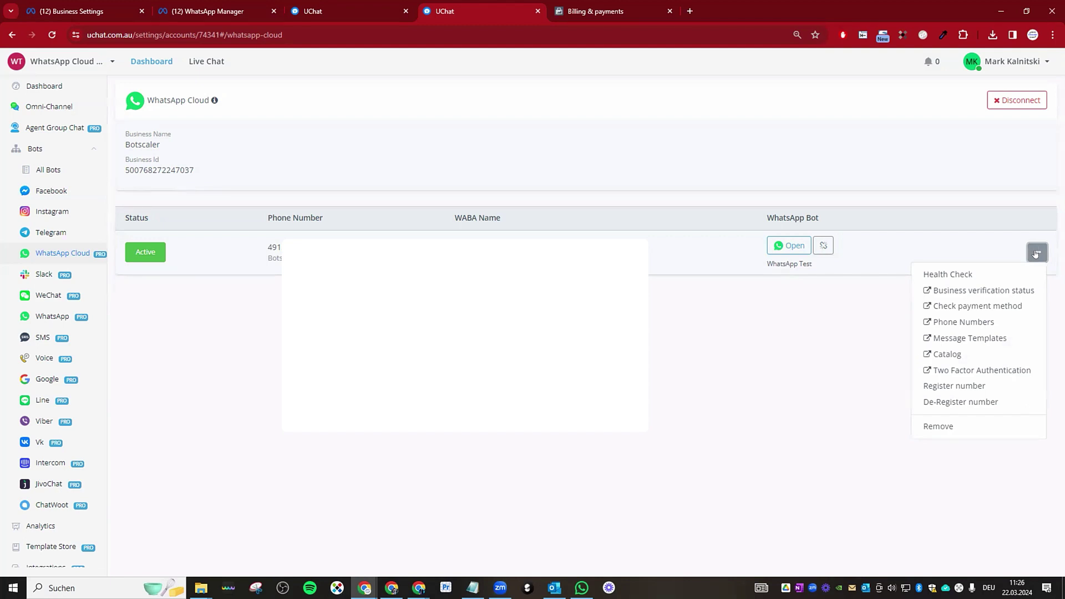
pyautogui.click(1025, 291)
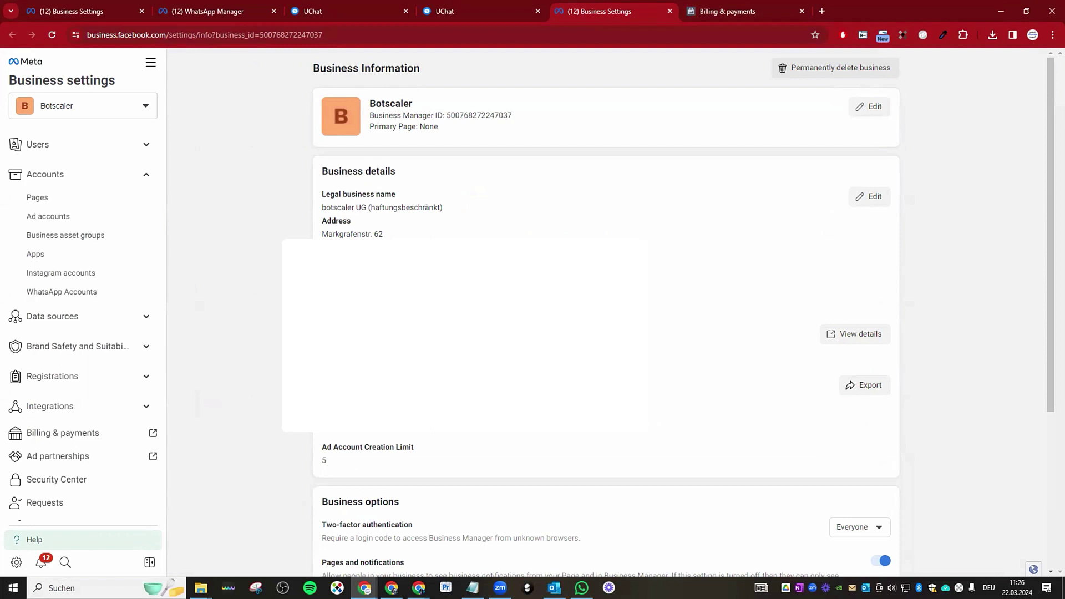
# - Return to the UChat tab showing the Botscaler account Active and linked to WhatsApp Test
pyautogui.click(510, 3)
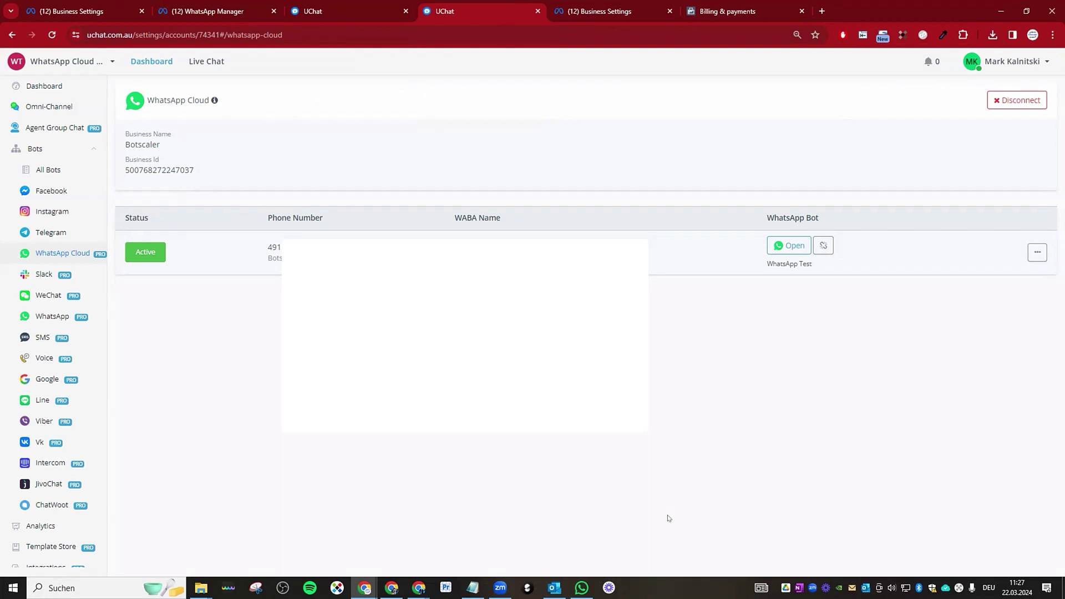
# - Open Message Templates from the WhatsApp Cloud account row's menu, launching WhatsApp Manager
pyautogui.click(1034, 253)
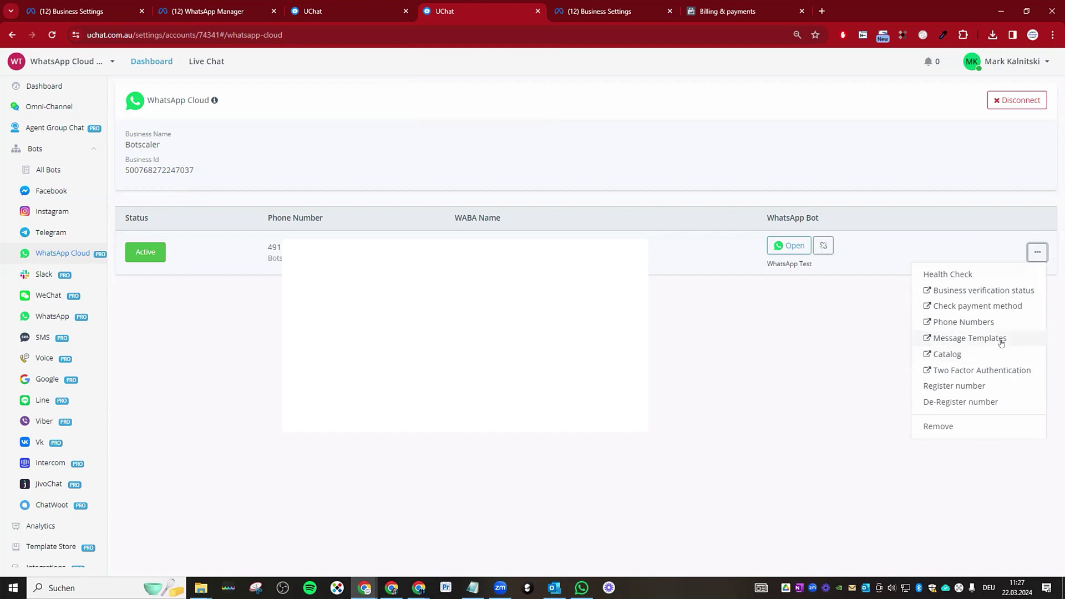
pyautogui.click(1000, 339)
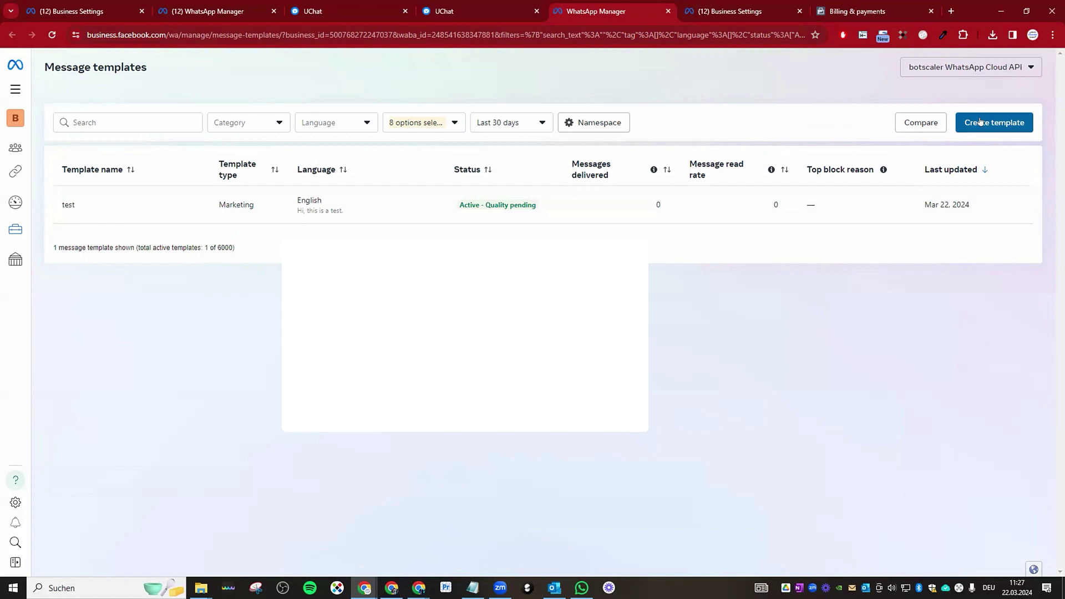
# - Start a Custom marketing template named test2 with German as its language
pyautogui.click(980, 121)
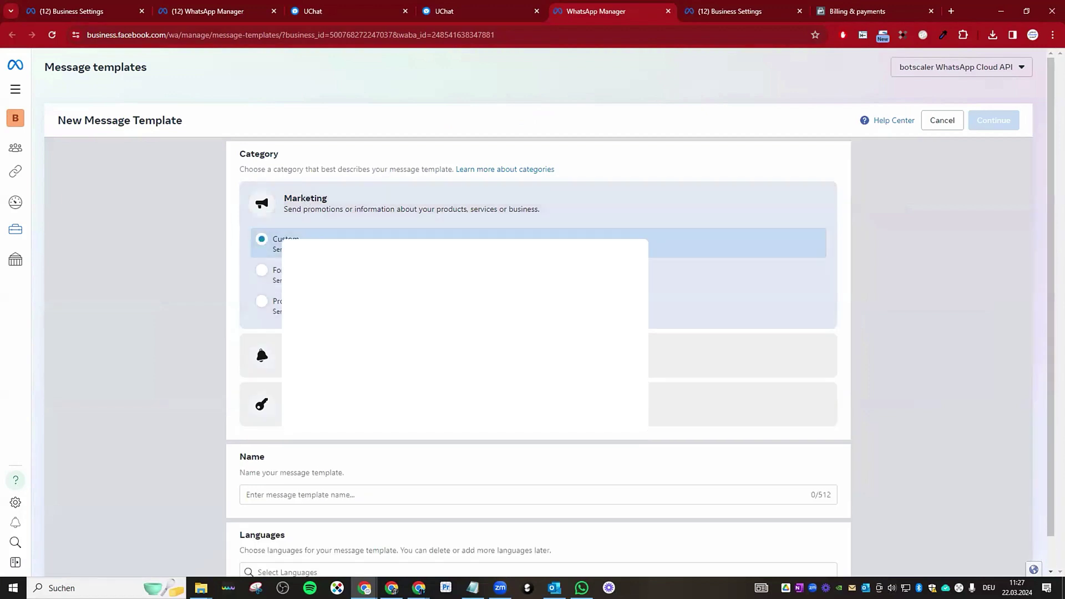
pyautogui.click(319, 489)
pyautogui.write('etst')
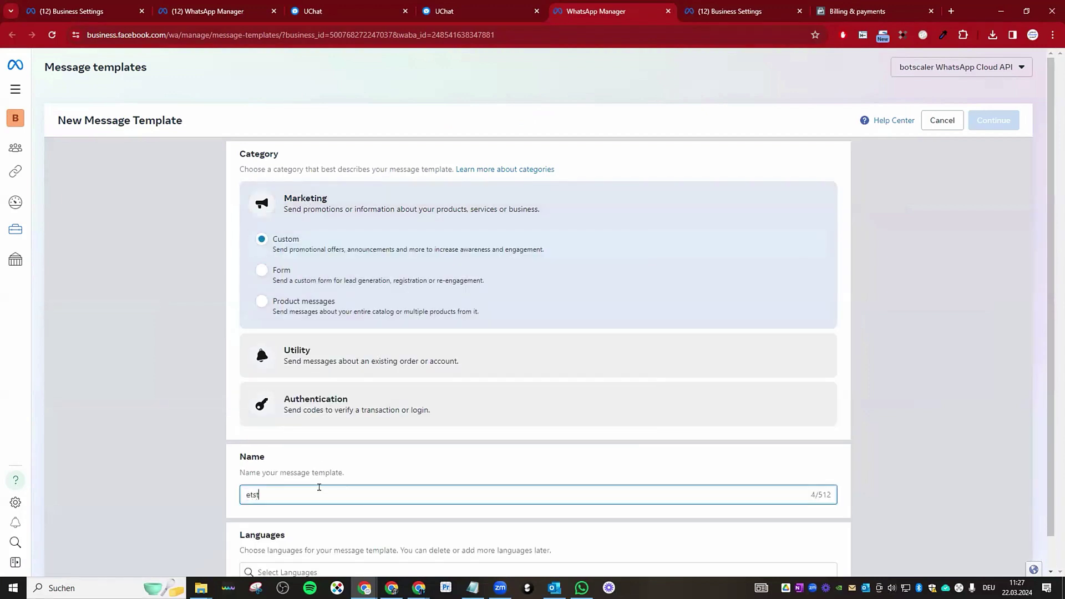
pyautogui.press('BackSpace')
pyautogui.press('BackSpace')
pyautogui.write('test2')
pyautogui.scroll(-1, 319, 487)
pyautogui.click(351, 533)
pyautogui.write('ger')
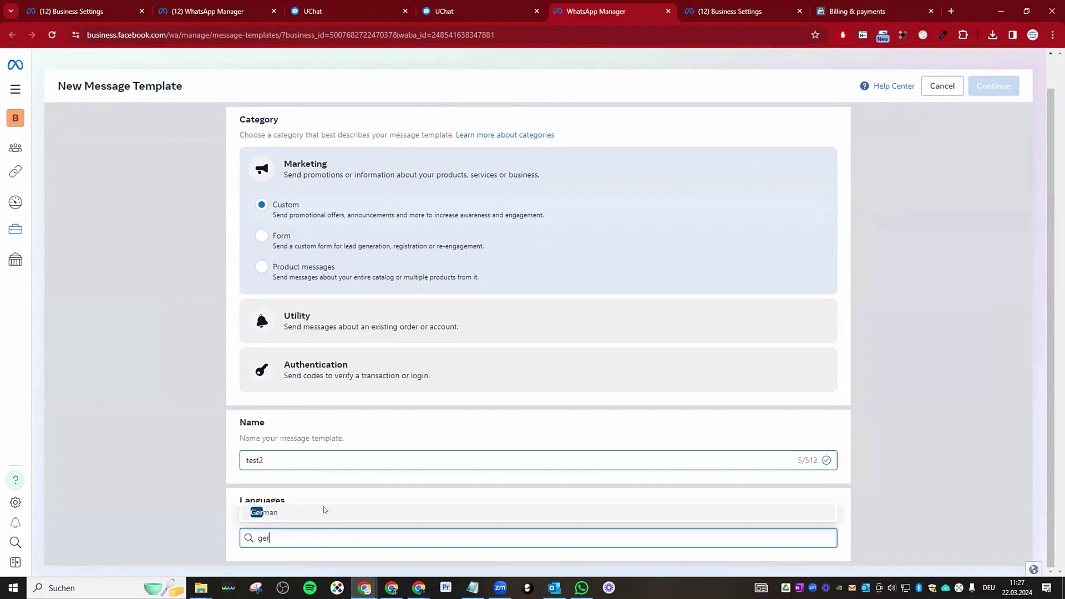
pyautogui.click(324, 511)
# - Give test2 the body 'This is Test 2' and submit it for review
pyautogui.click(1005, 92)
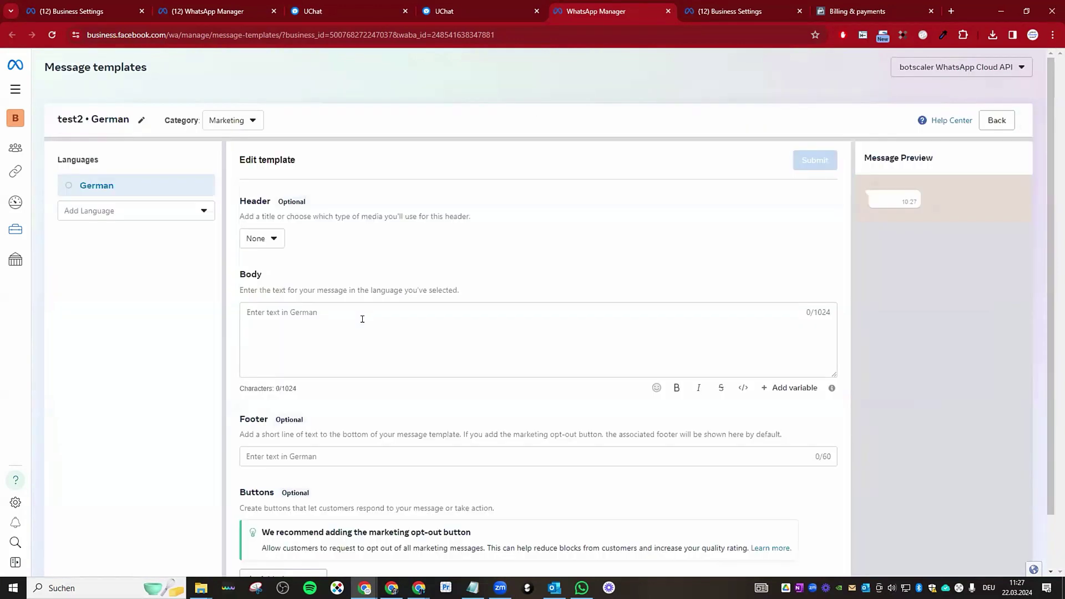
pyautogui.click(362, 319)
pyautogui.write('This')
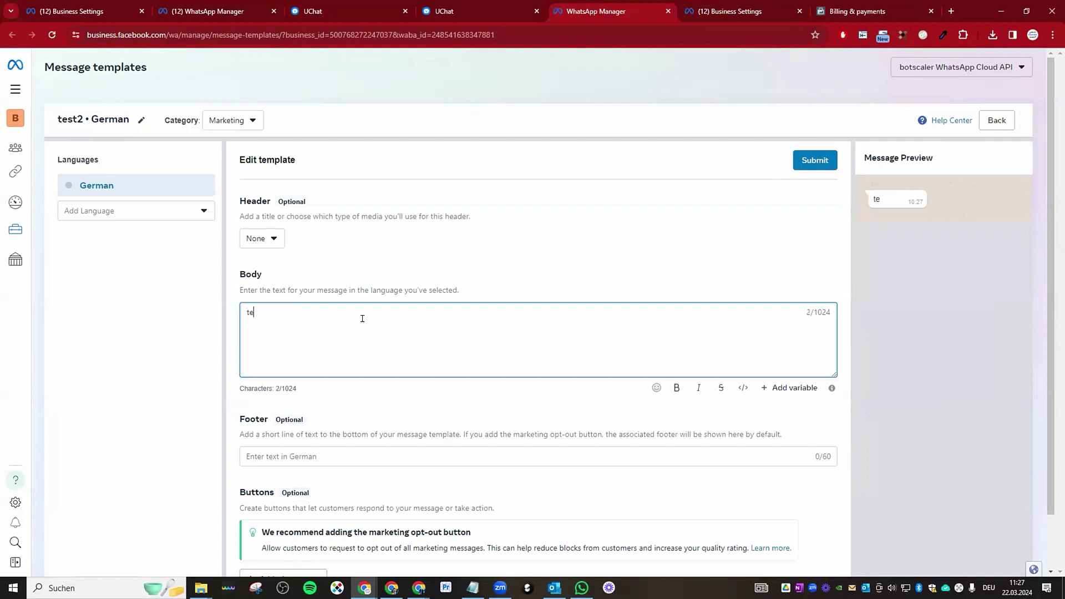
pyautogui.write(' is Test 2')
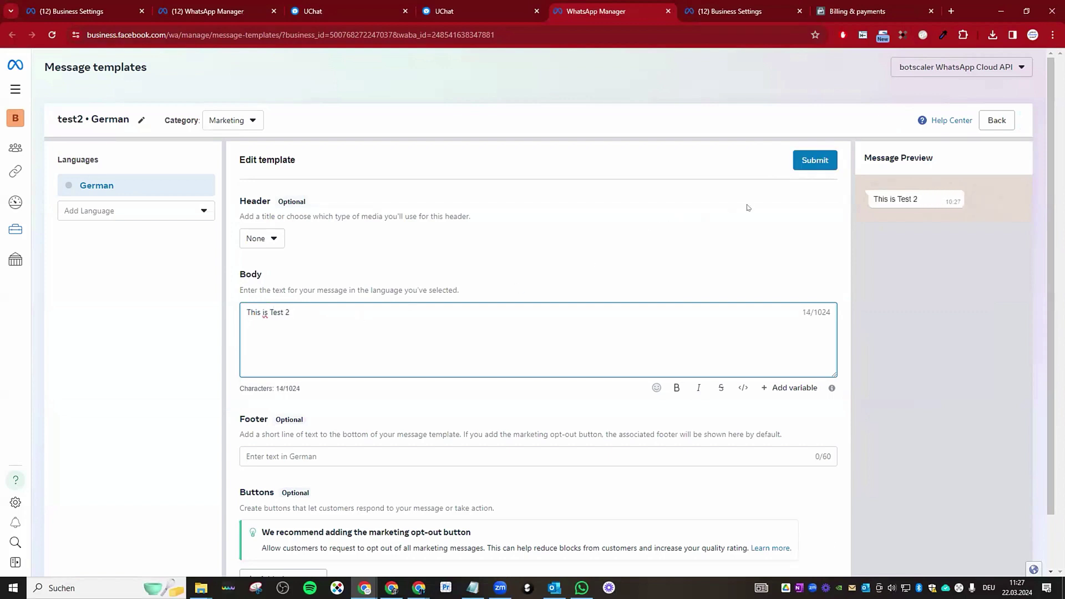
pyautogui.click(798, 161)
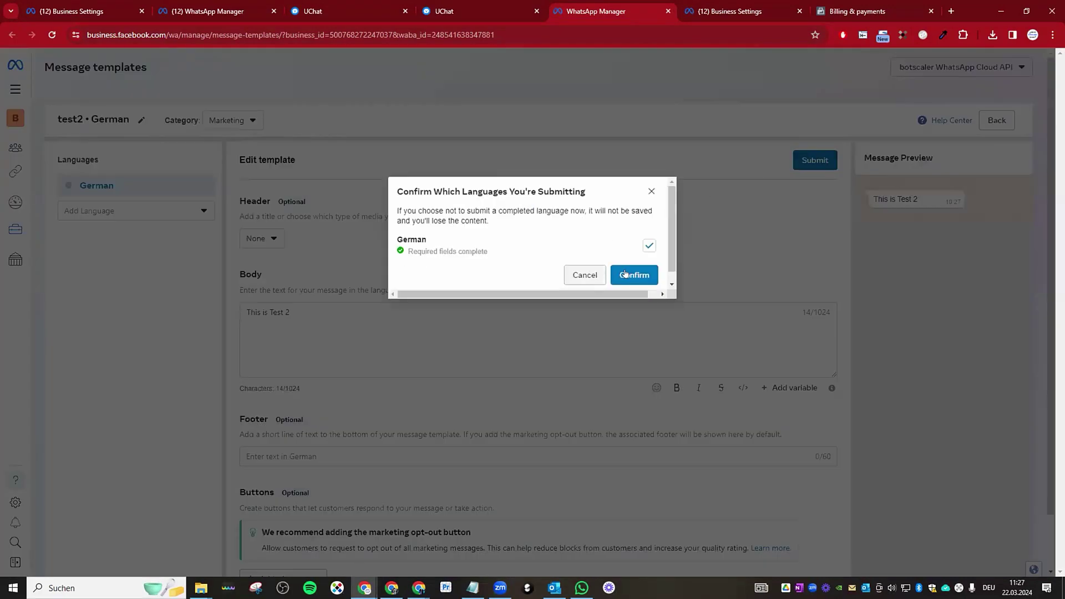
pyautogui.click(644, 274)
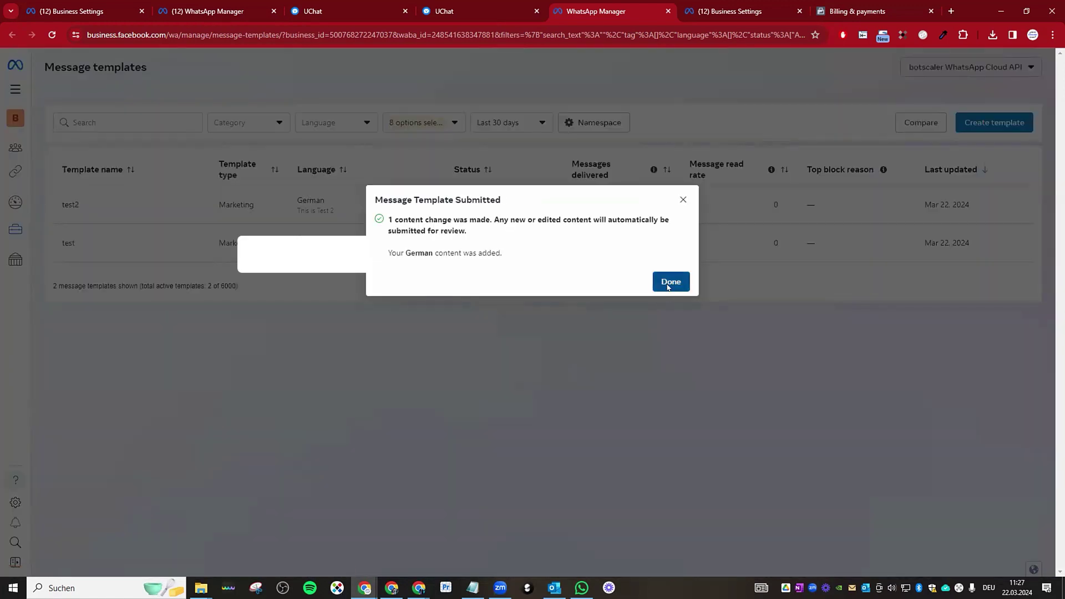
pyautogui.click(661, 286)
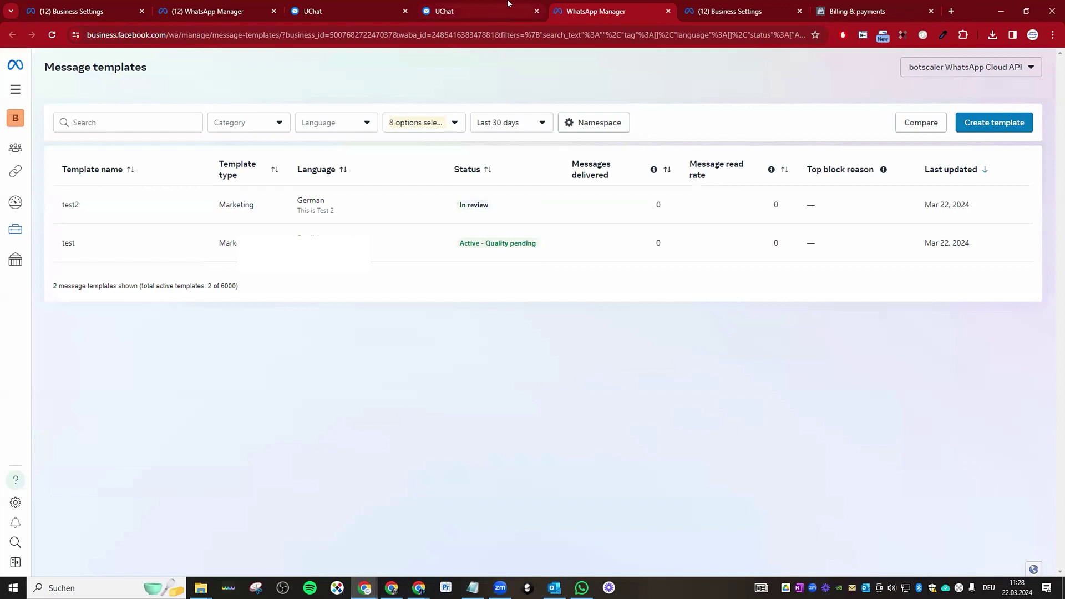
pyautogui.click(506, 4)
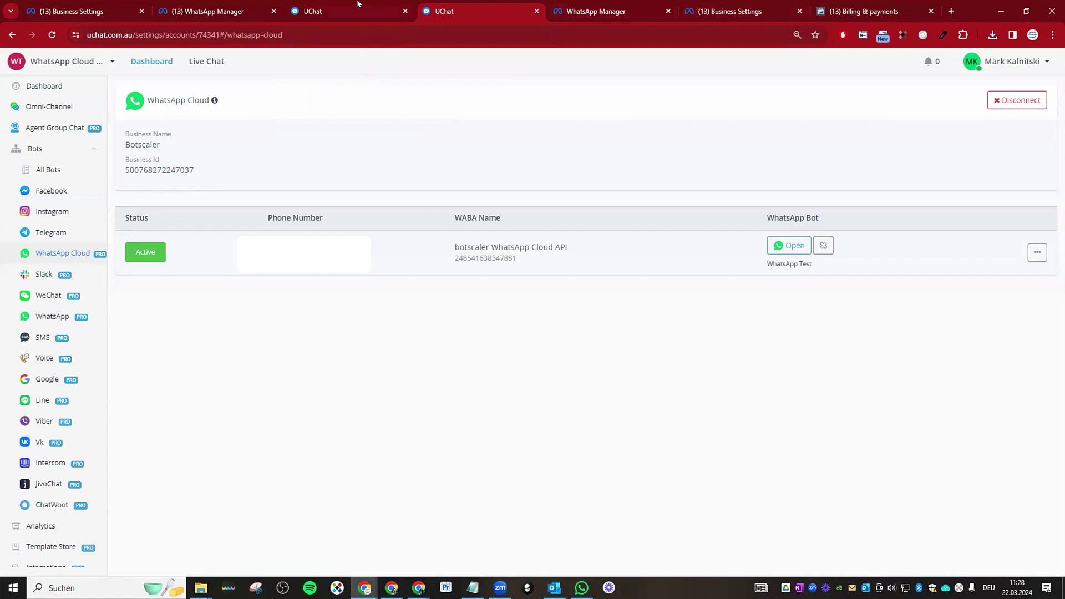
# - Sync the WhatsApp Test bot's message templates under Contents > Message Templates
pyautogui.click(336, 5)
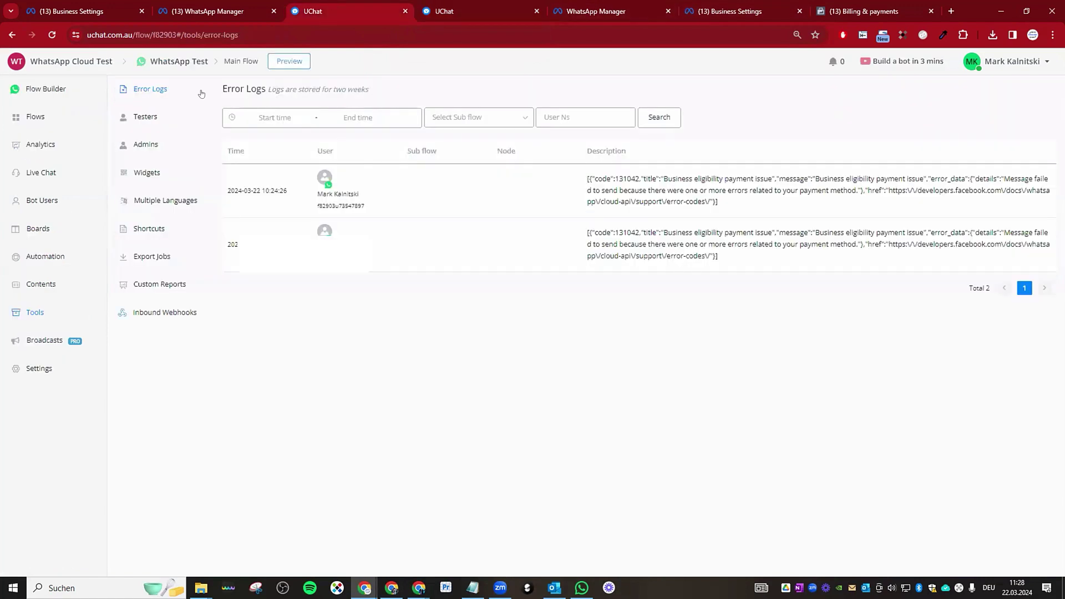
pyautogui.click(31, 285)
pyautogui.click(149, 256)
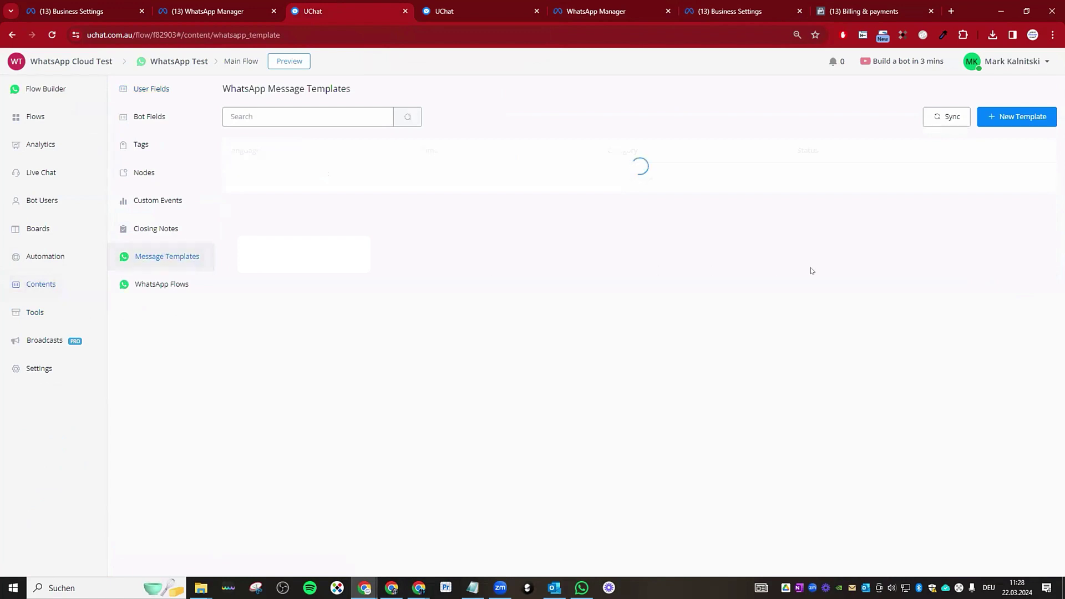
pyautogui.click(946, 118)
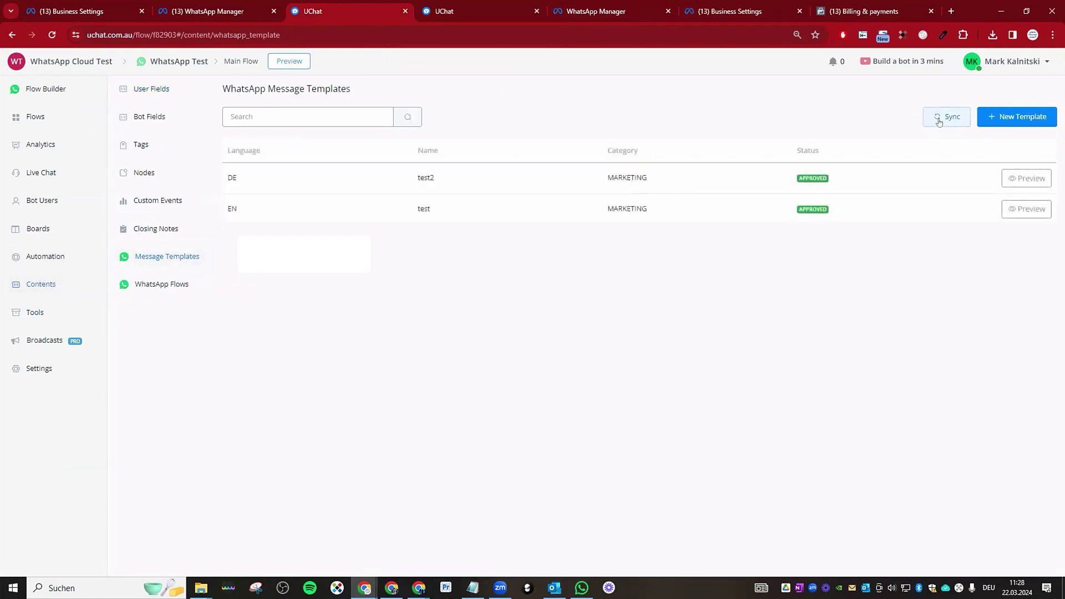
# - Preview the approved German test2 template showing 'This is Test 2'
pyautogui.doubleClick(436, 181)
pyautogui.click(748, 354)
pyautogui.click(1000, 182)
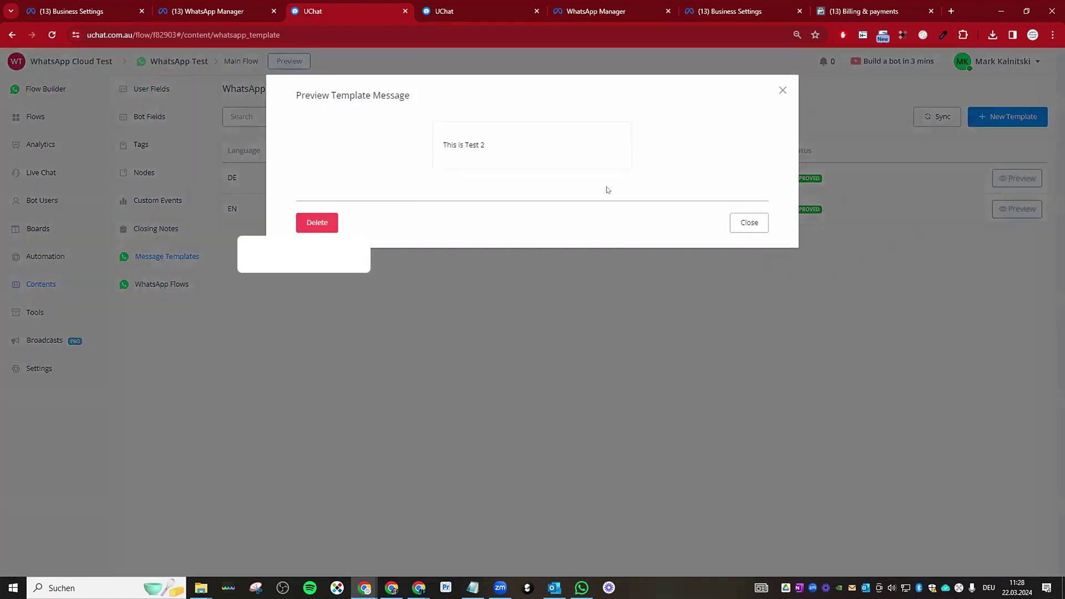
pyautogui.moveTo(516, 149); pyautogui.dragTo(441, 145)
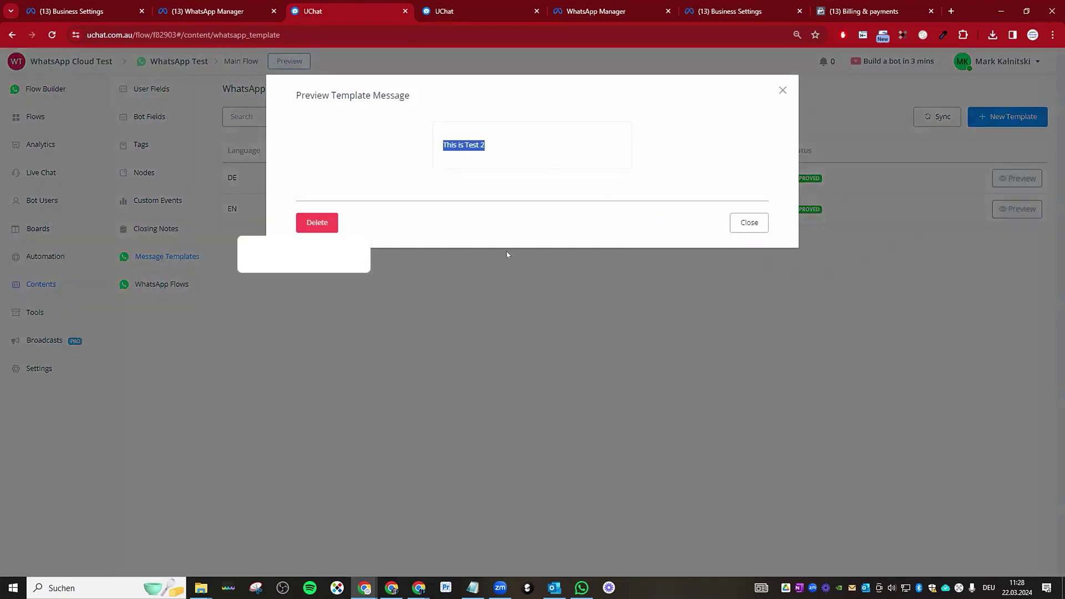
pyautogui.click(625, 379)
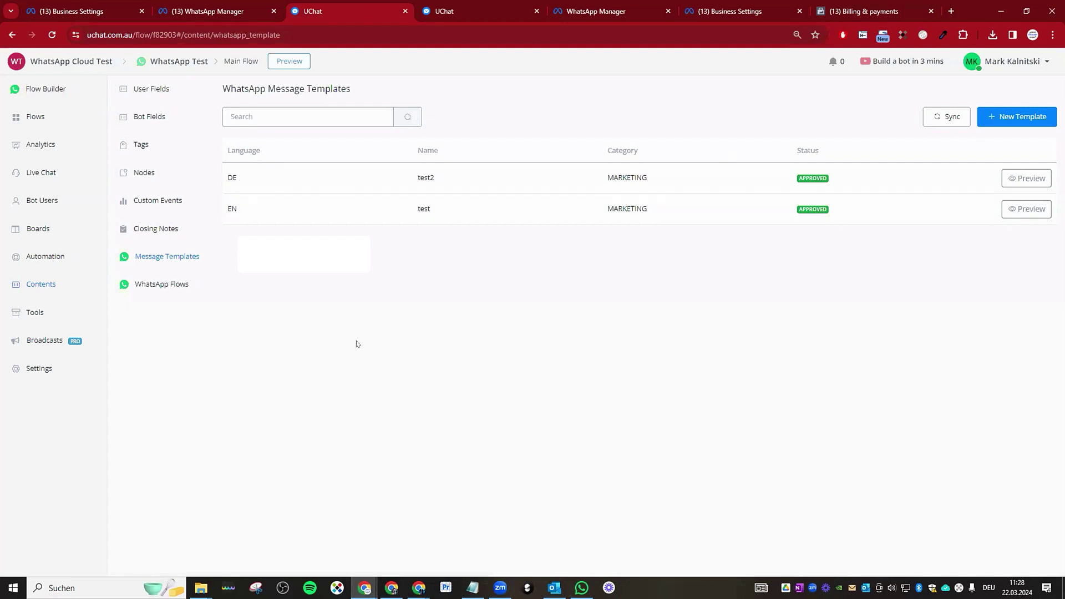
# - View the bot's empty WhatsApp Flows list, backing out of creating a new flow
pyautogui.click(175, 286)
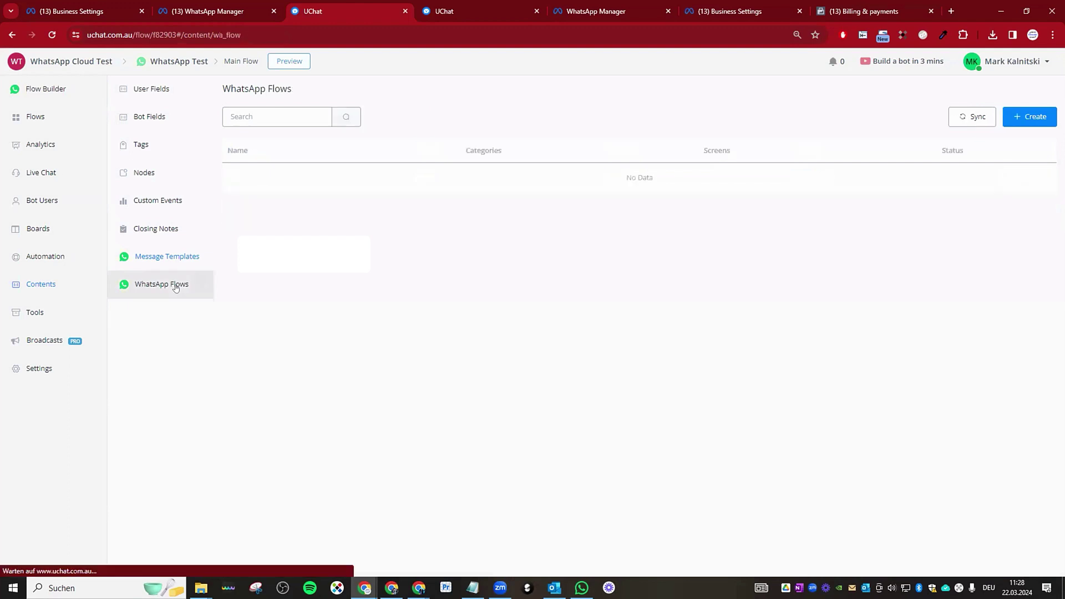
pyautogui.click(1048, 119)
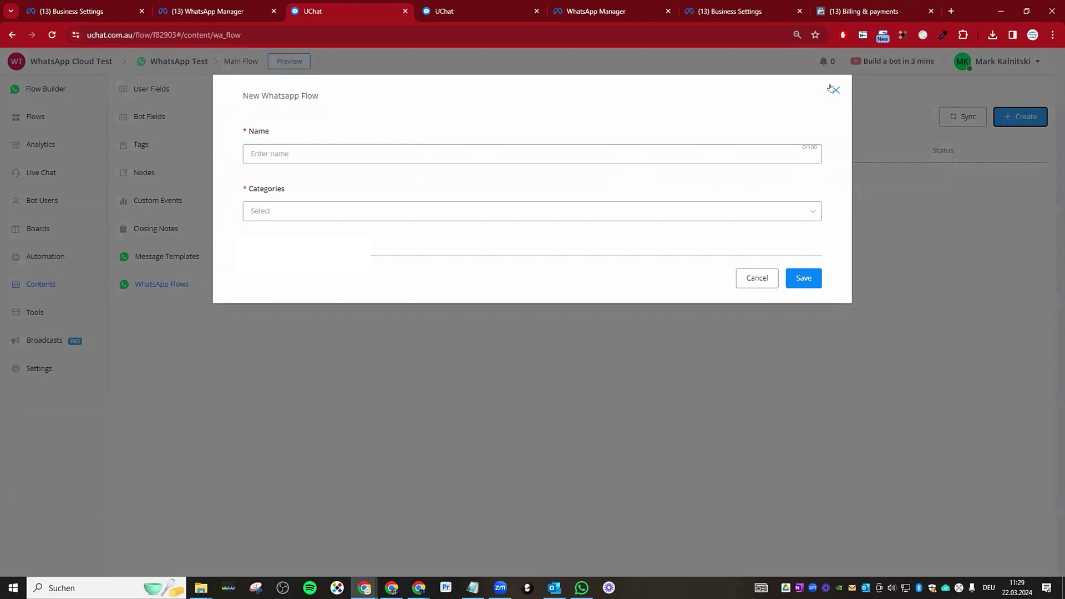
pyautogui.click(834, 89)
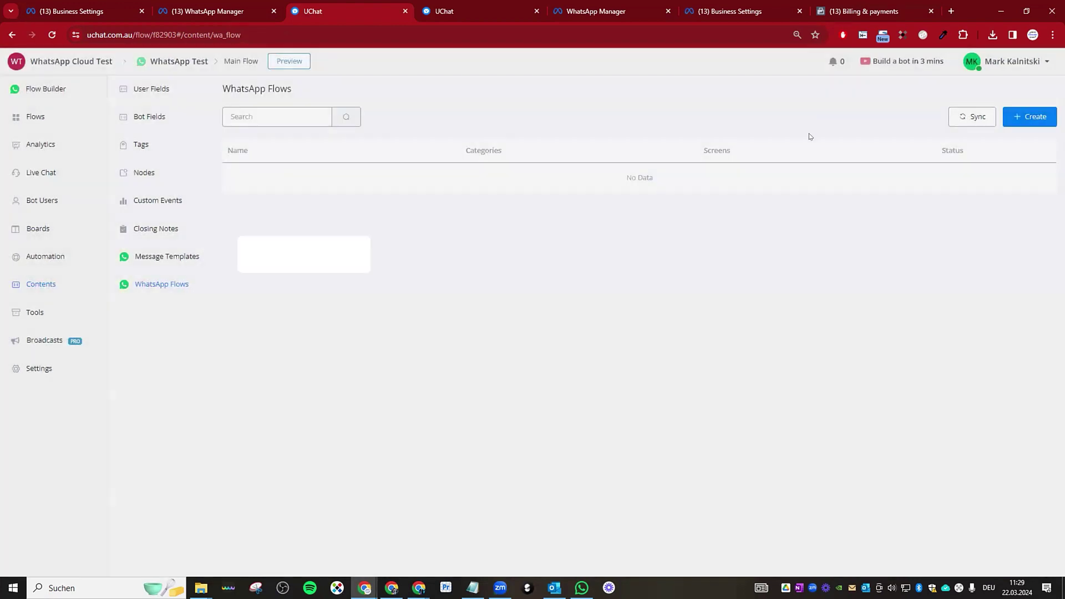
pyautogui.click(438, 7)
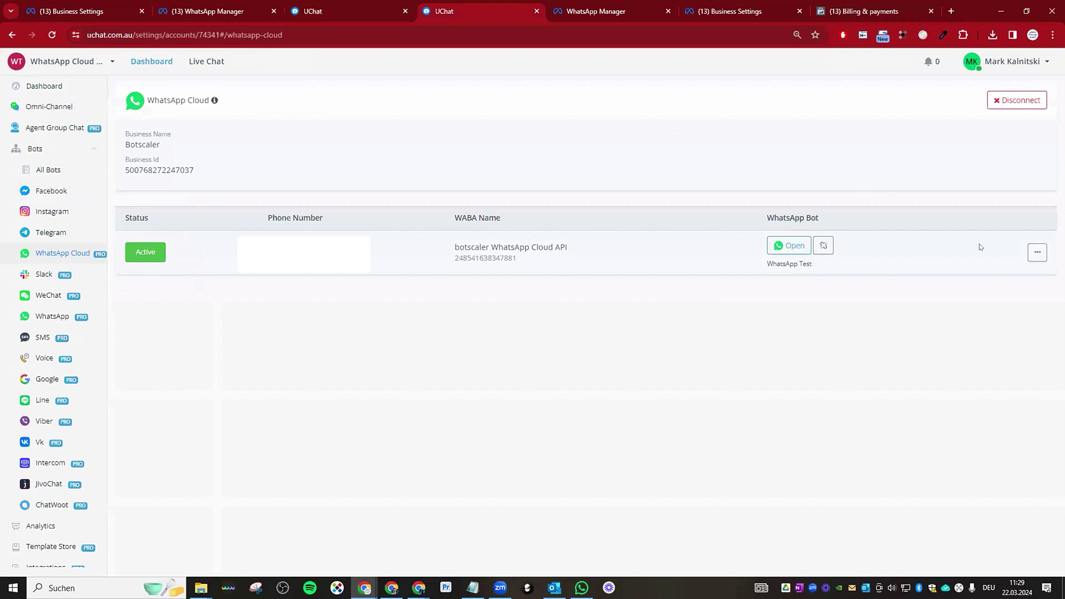
# - Open WhatsApp Manager's Catalog page via the Catalog option in the botscaler account row's menu
pyautogui.click(1036, 253)
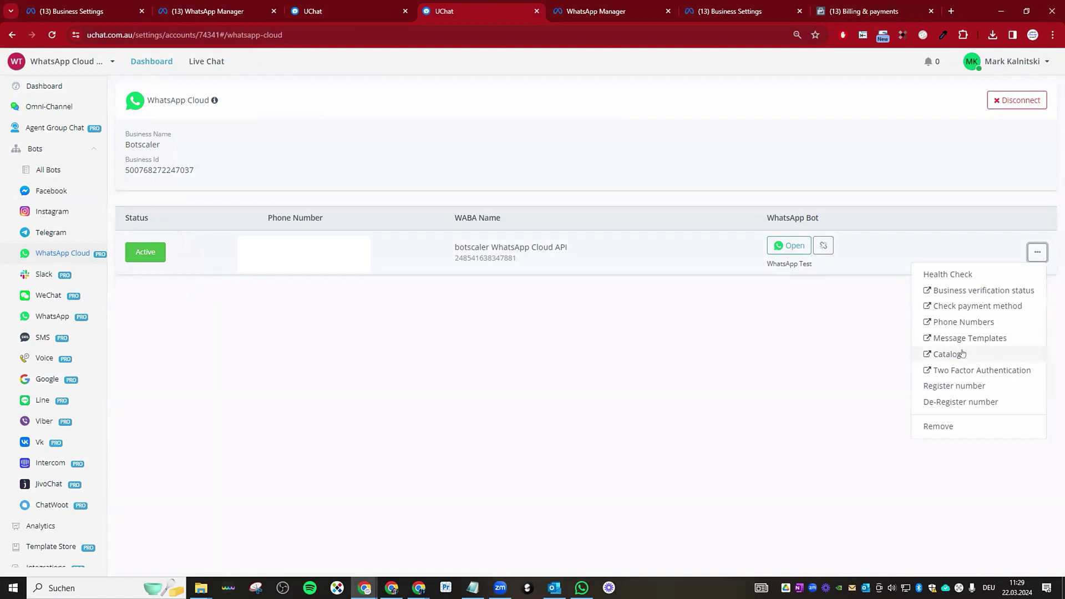
pyautogui.click(962, 353)
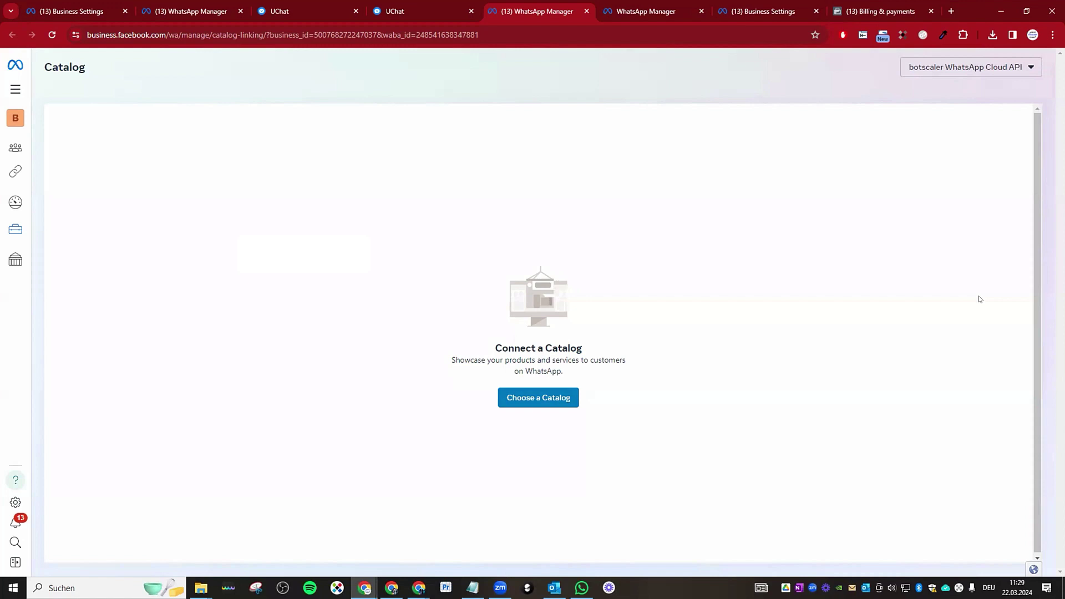
# - Connect the botscaler catalog to the WhatsApp account in WhatsApp Manager, then return to UChat
pyautogui.click(519, 396)
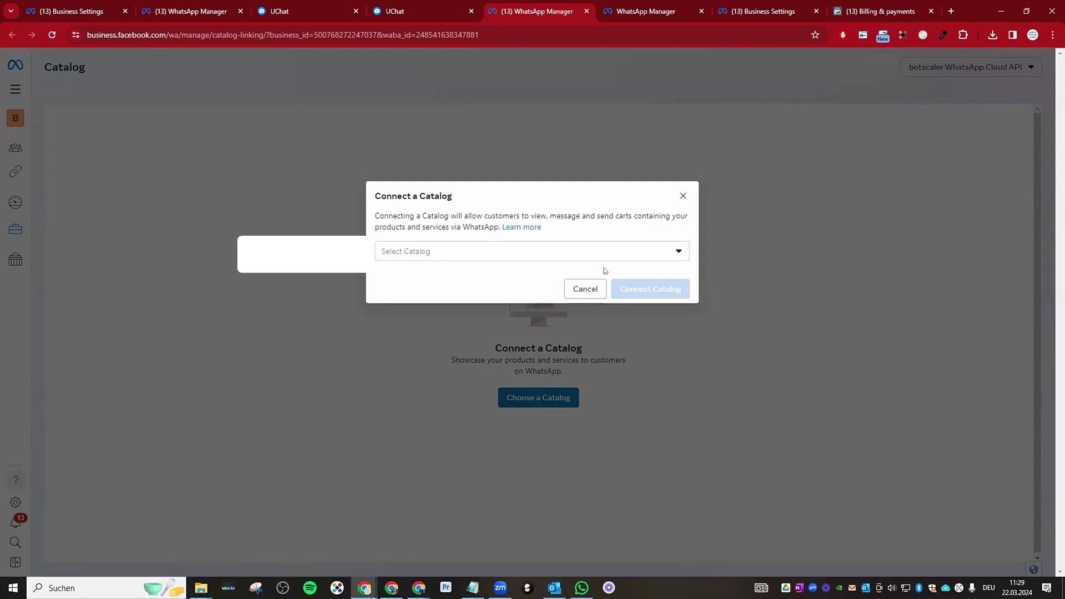
pyautogui.click(607, 255)
pyautogui.click(553, 298)
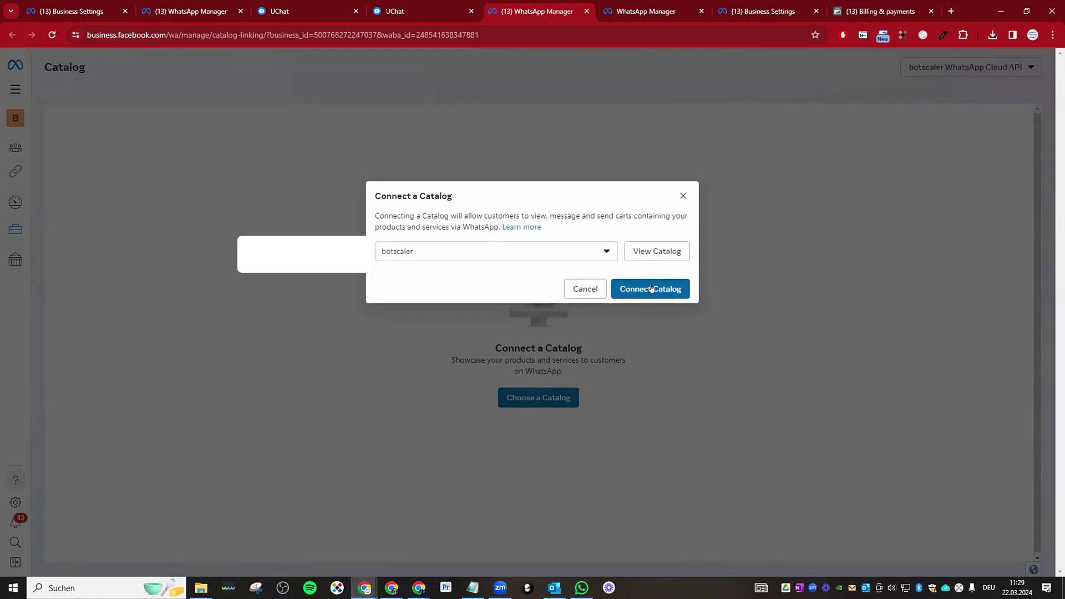
pyautogui.click(653, 289)
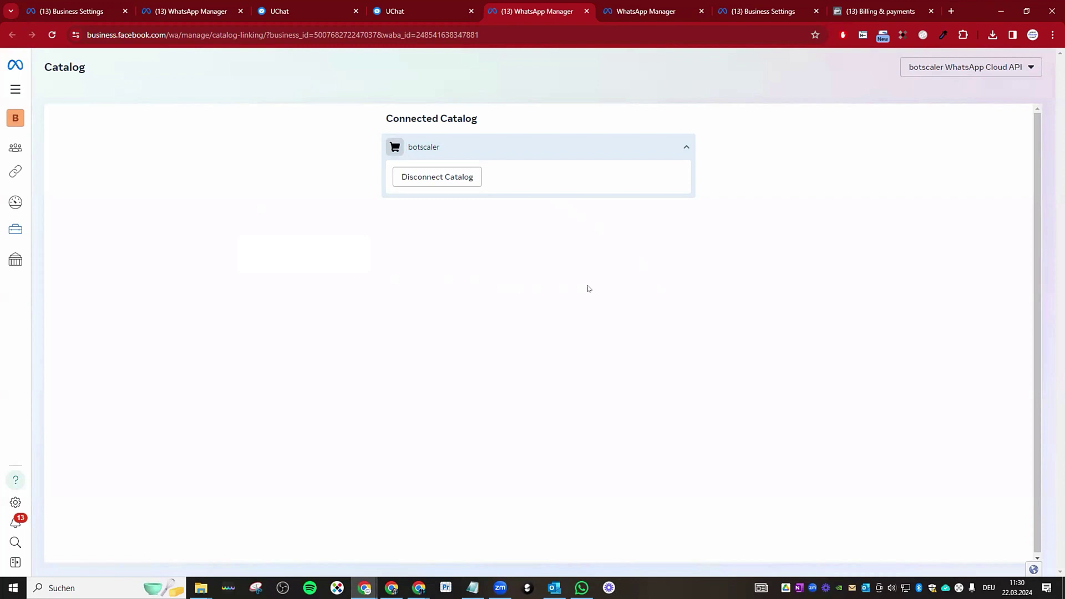
pyautogui.click(403, 5)
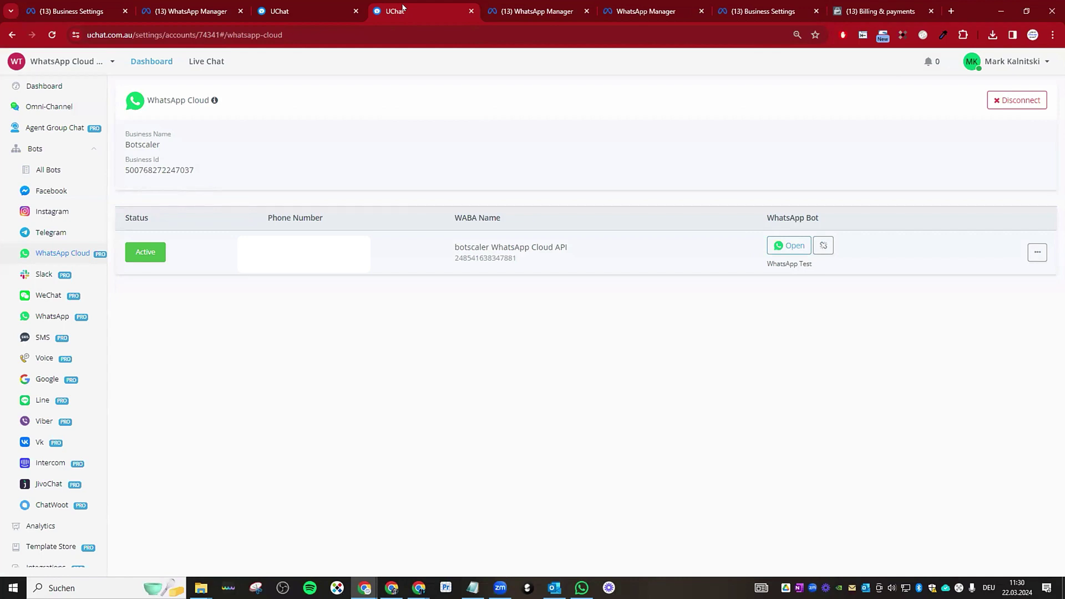
# - Link UChat's Facebook Business integration to the Facebook account and continue to the permissions consent
pyautogui.scroll(-2, 83, 183)
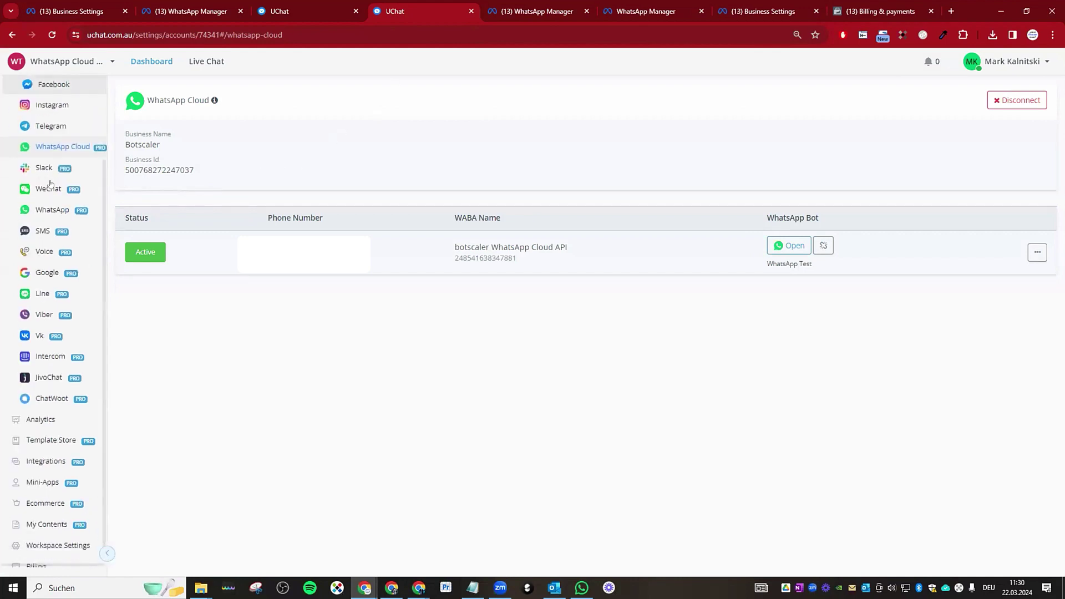
pyautogui.click(49, 439)
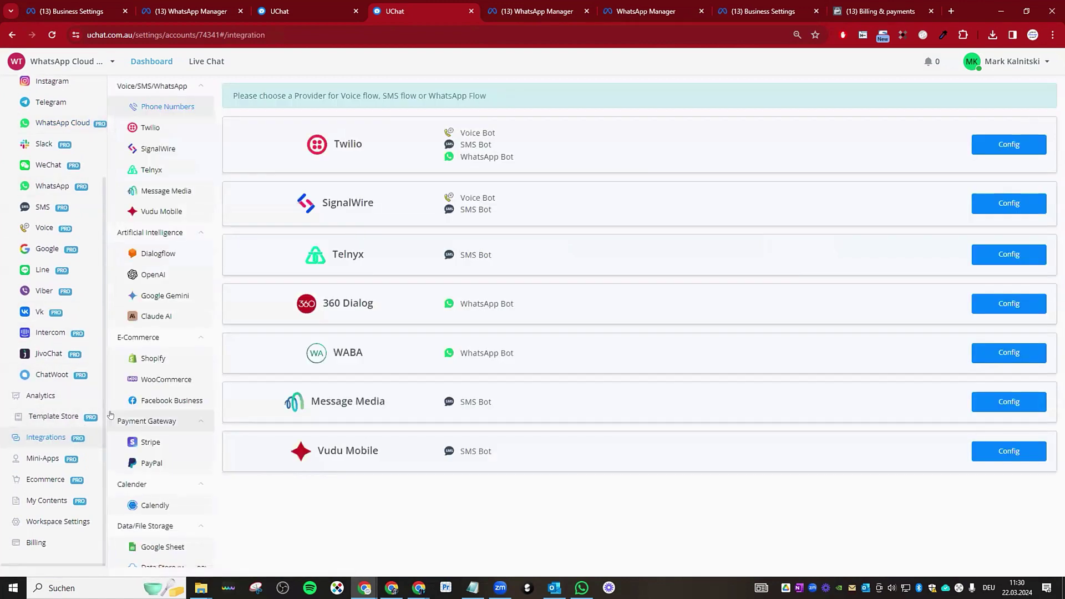
pyautogui.scroll(-8, 111, 397)
pyautogui.scroll(-6, 111, 397)
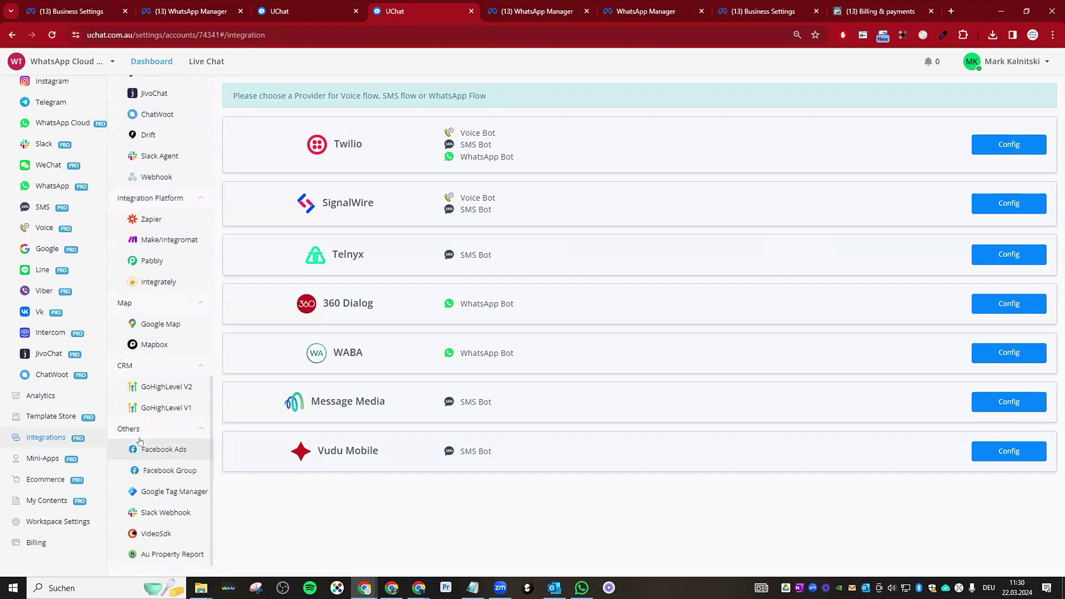
pyautogui.scroll(10, 132, 459)
pyautogui.scroll(3, 126, 362)
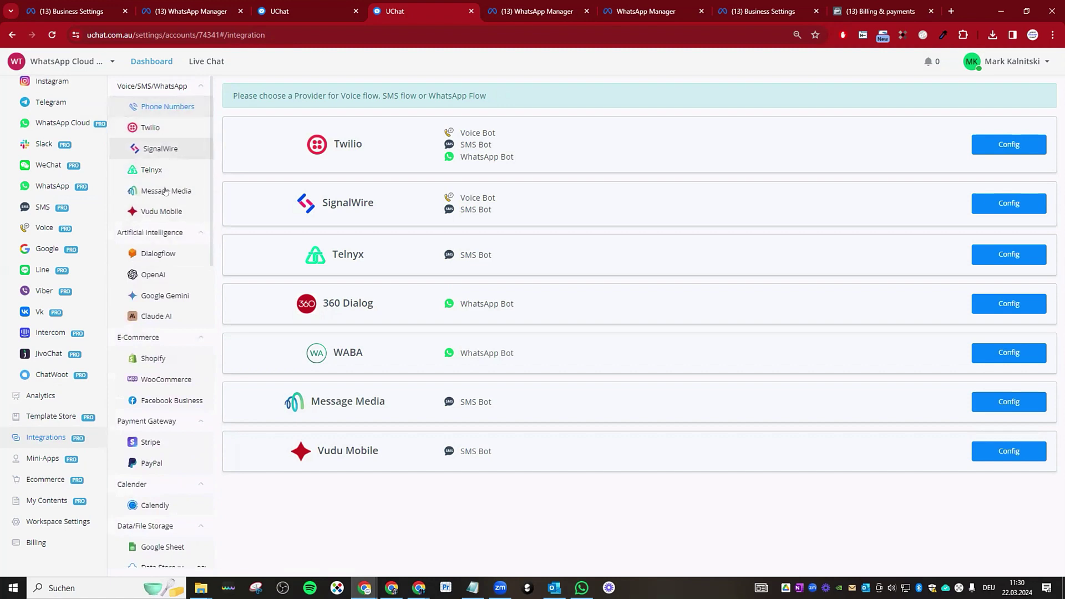
pyautogui.click(169, 400)
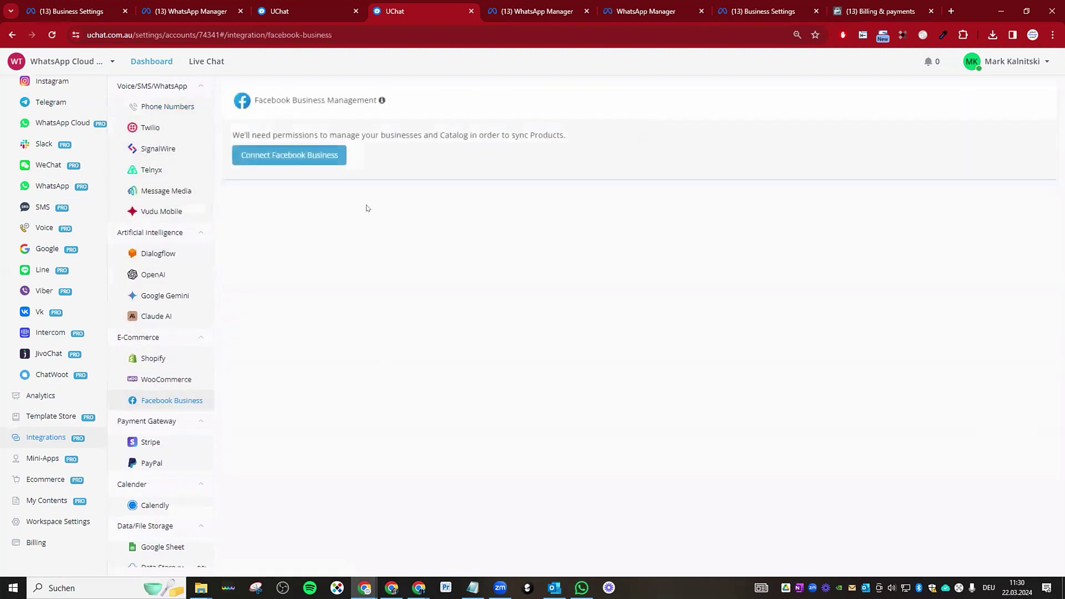
pyautogui.click(306, 157)
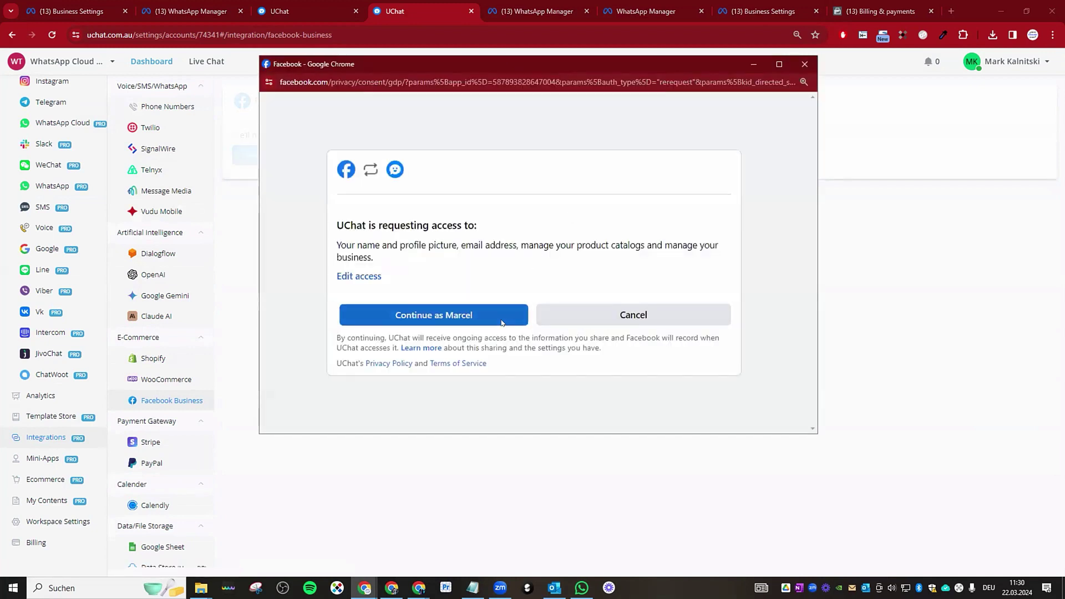
pyautogui.click(501, 323)
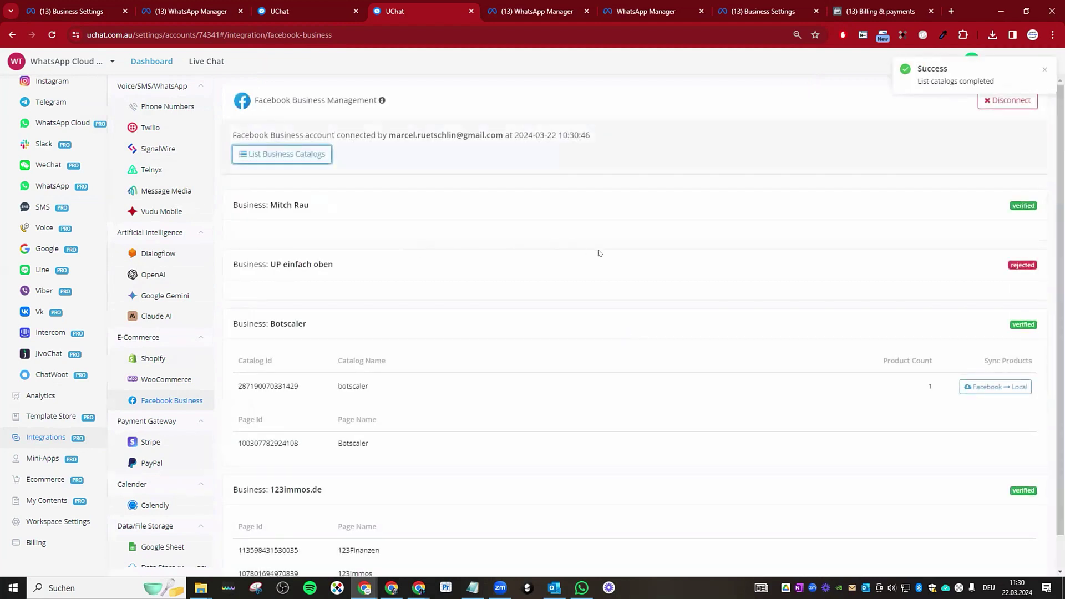
# - Sync the botscaler catalog's product from Facebook into UChat and view it in the Ecommerce store
pyautogui.scroll(-1, 599, 253)
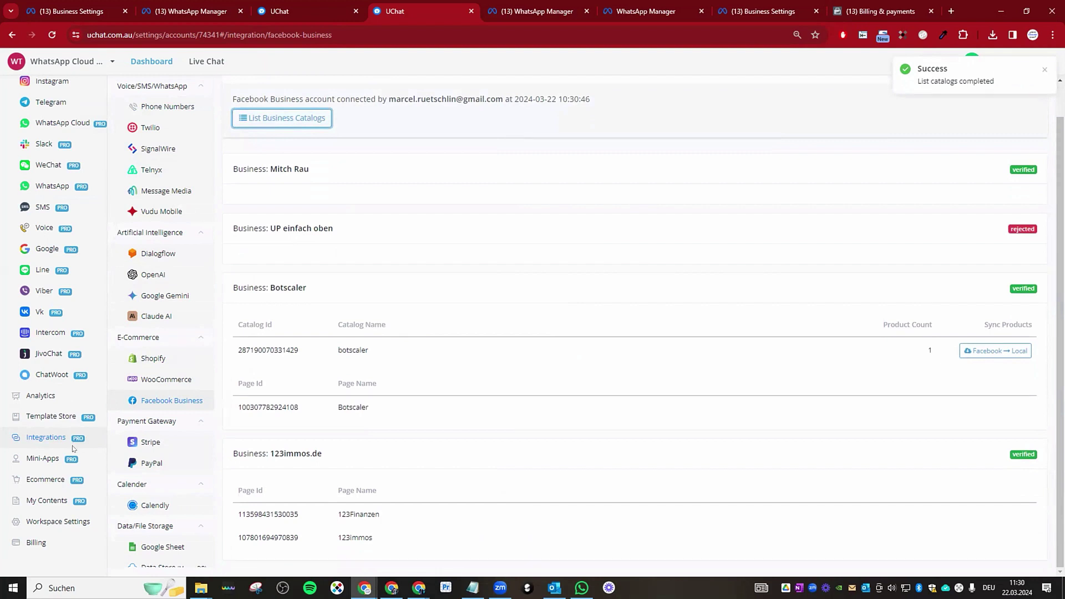
pyautogui.moveTo(324, 352); pyautogui.dragTo(236, 350)
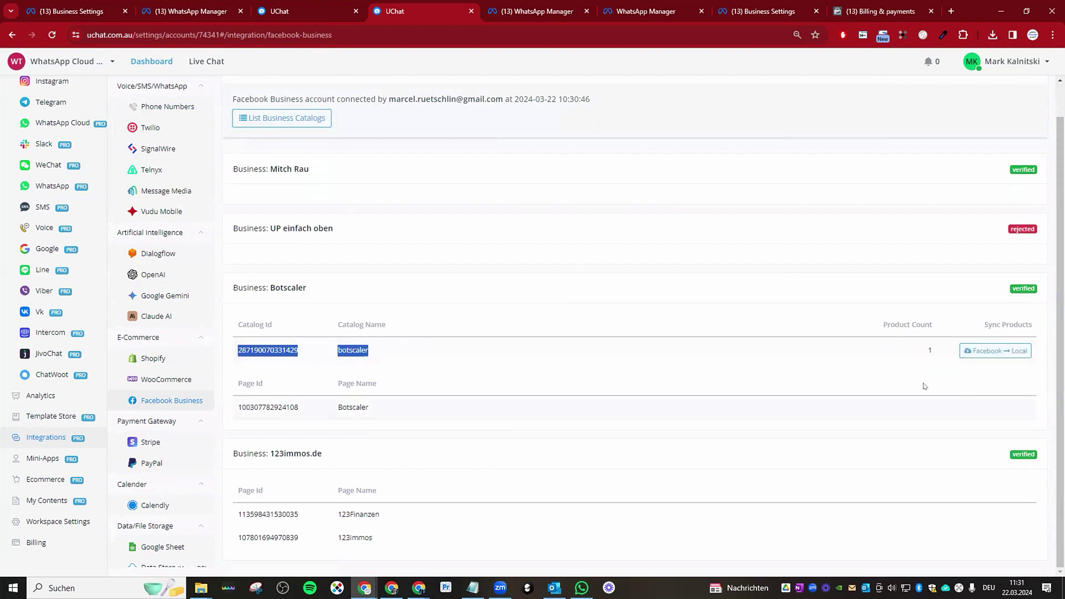
pyautogui.click(880, 367)
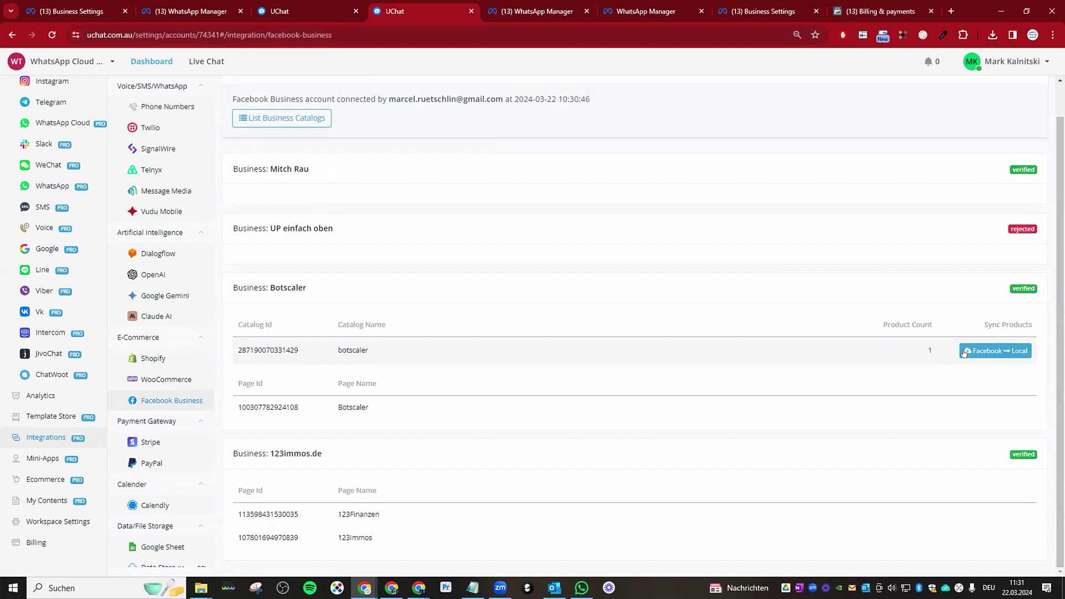
pyautogui.click(963, 351)
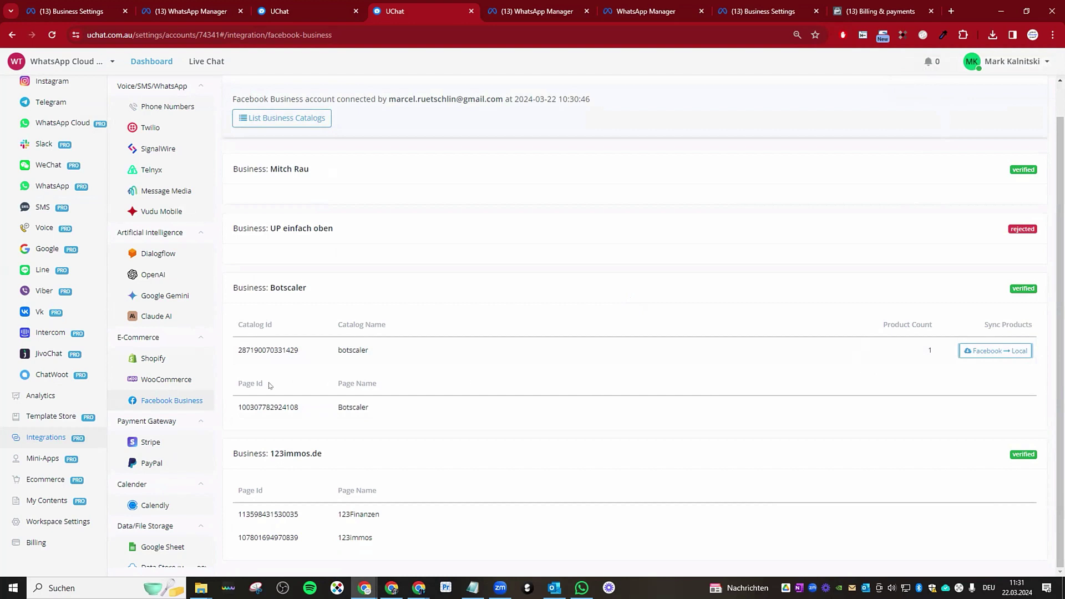
pyautogui.click(32, 478)
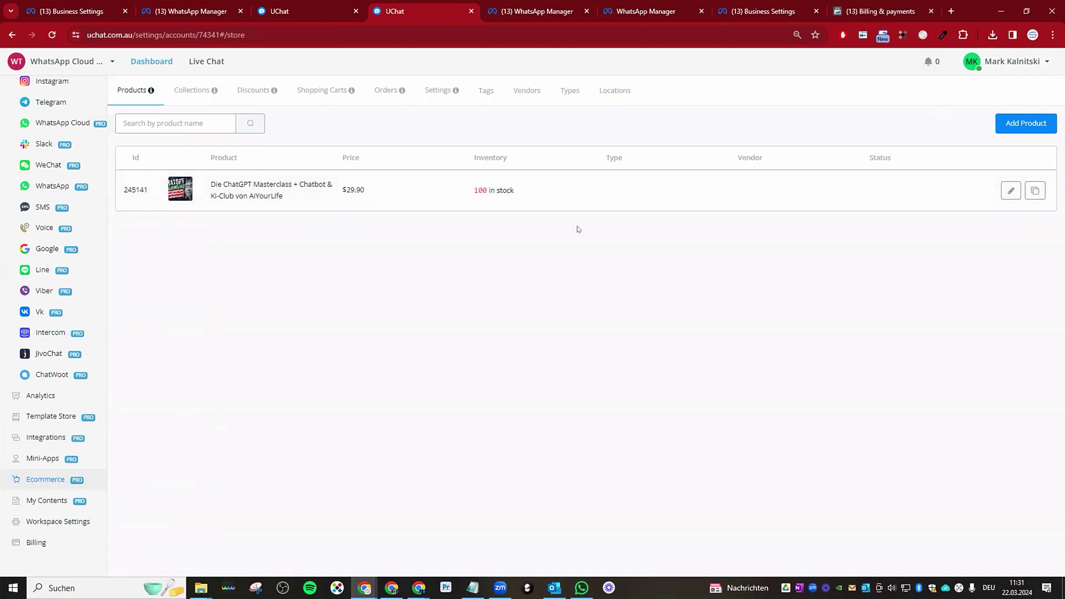
pyautogui.click(1010, 191)
pyautogui.click(975, 288)
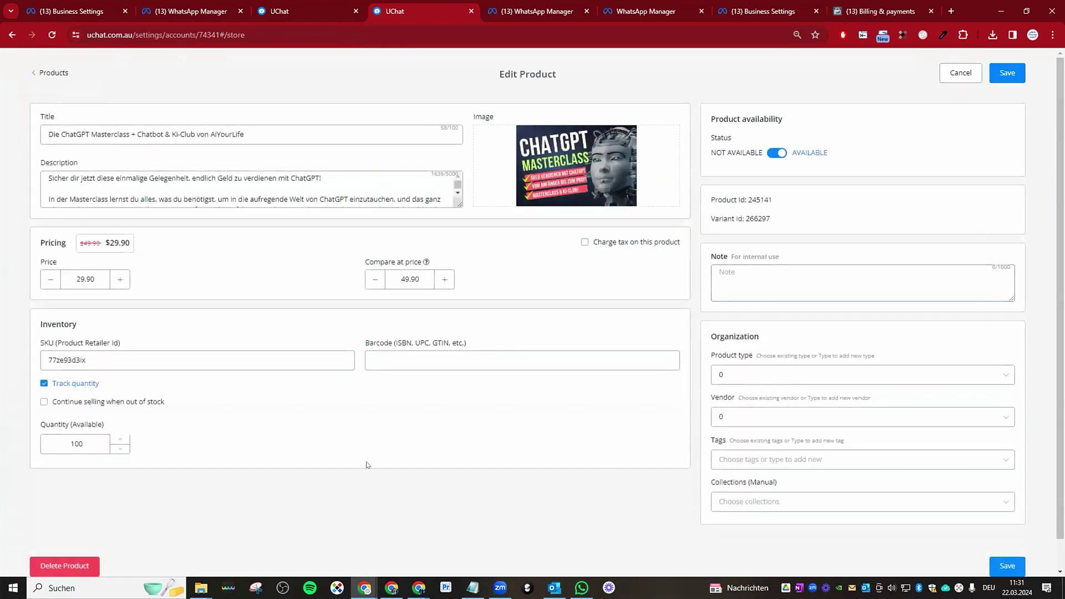
pyautogui.click(76, 354)
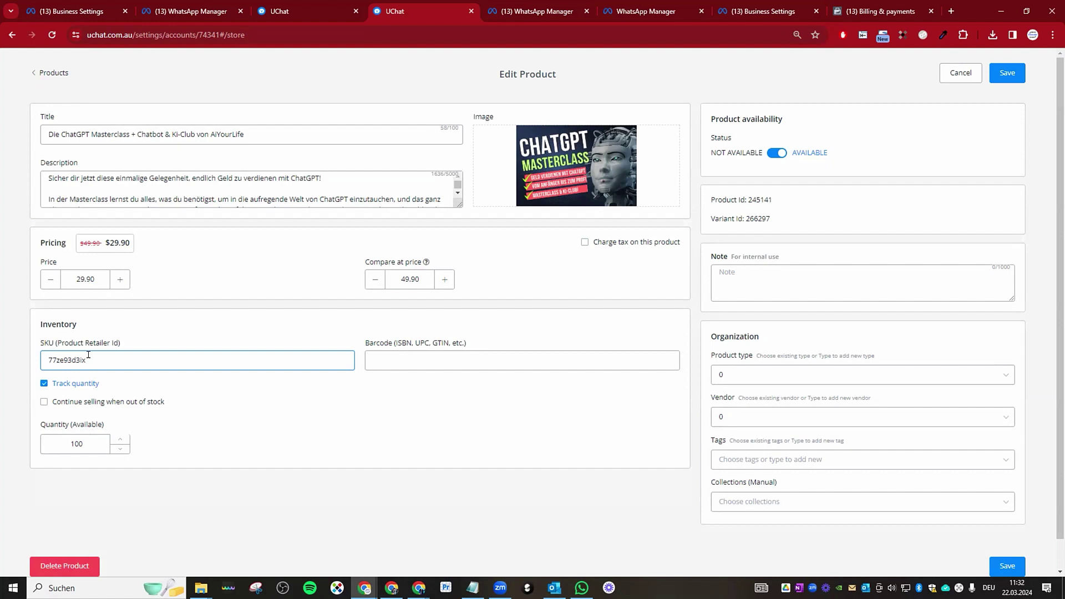
pyautogui.moveTo(88, 356); pyautogui.dragTo(33, 366)
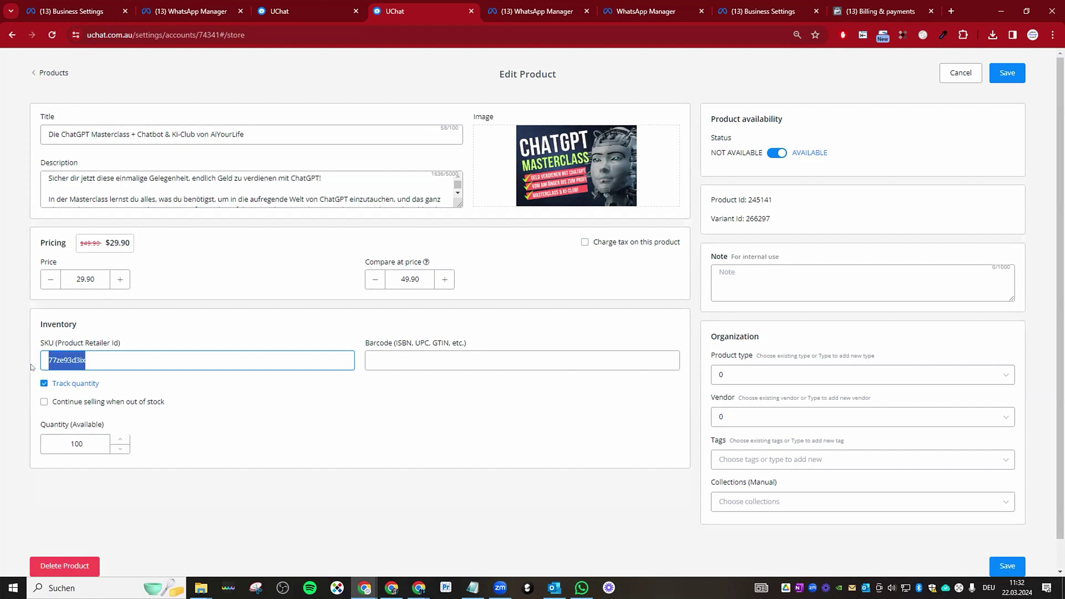
pyautogui.click(97, 333)
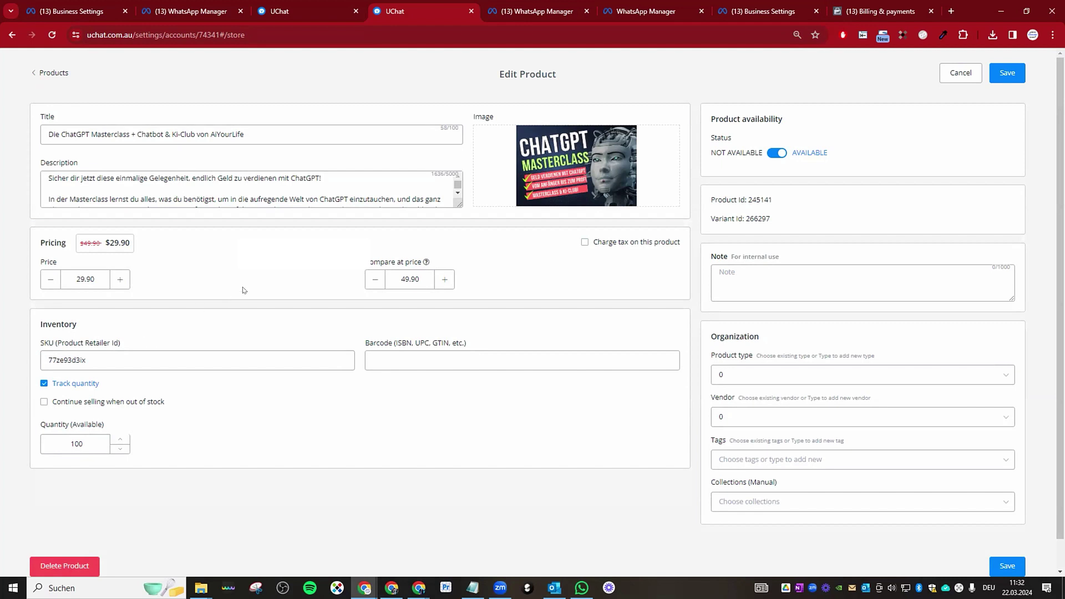
pyautogui.click(68, 74)
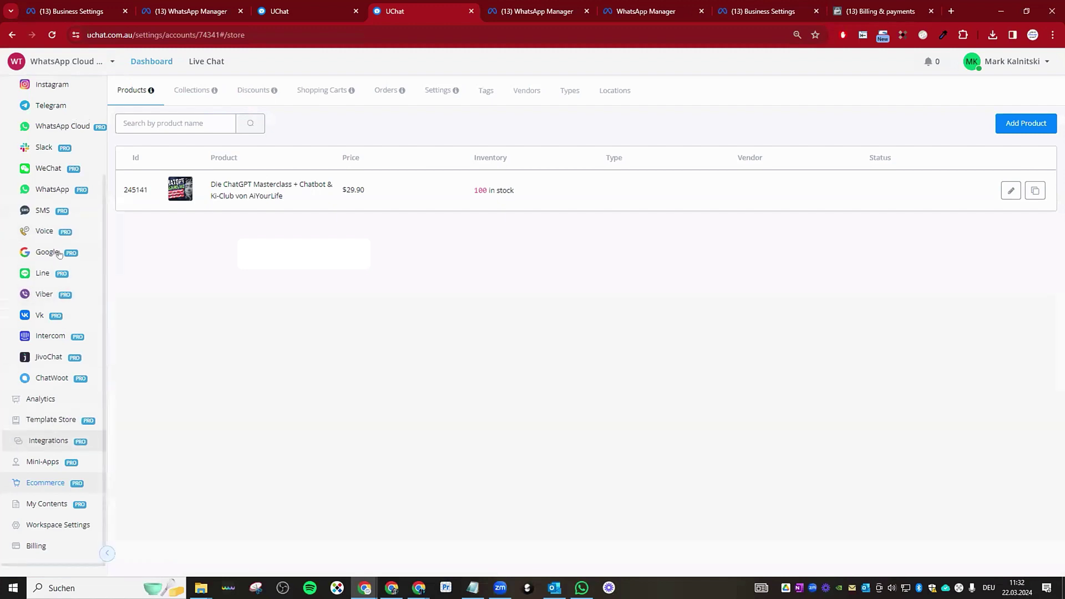
# - Check the WhatsApp number's two-factor authentication, confirming two-step verification shows Enabled
pyautogui.scroll(2, 59, 254)
pyautogui.click(59, 253)
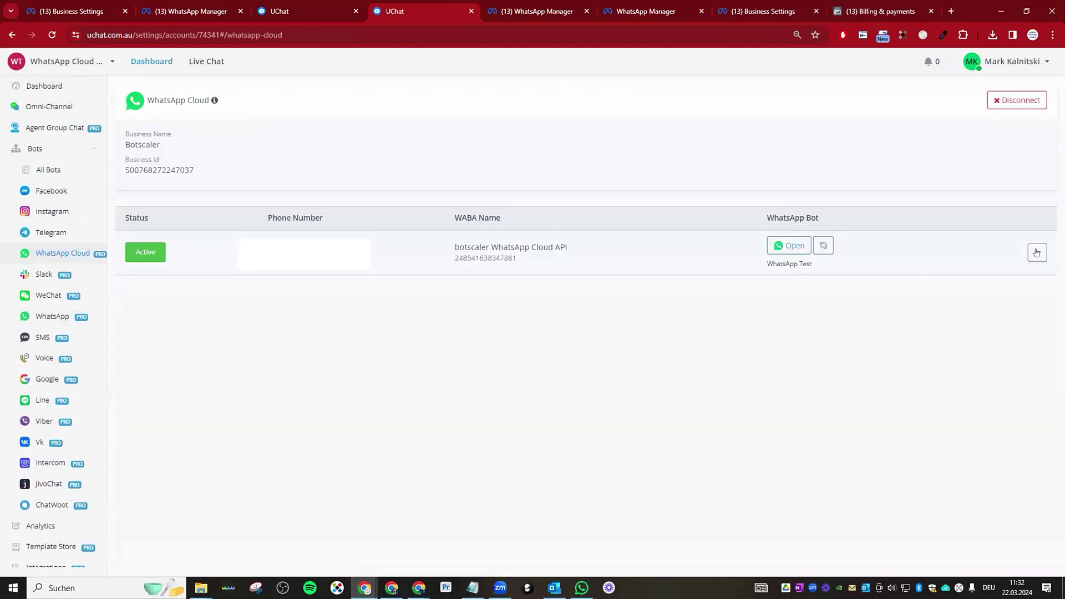
pyautogui.click(1036, 252)
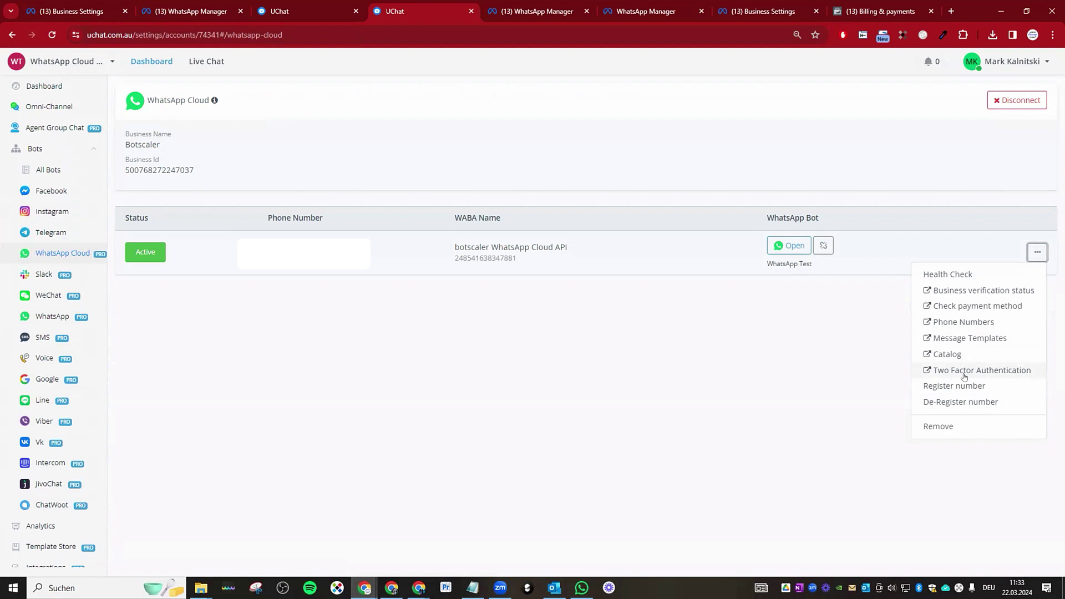
pyautogui.click(964, 373)
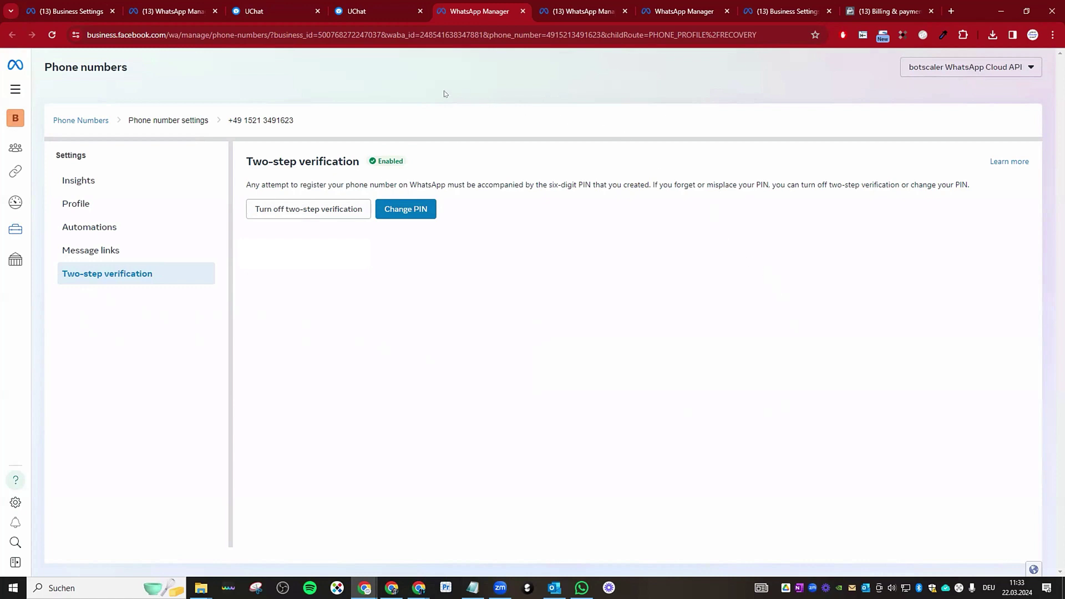
# - Back in UChat's WhatsApp Cloud settings, reopen the number's actions menu and dismiss it unchanged
pyautogui.click(388, 11)
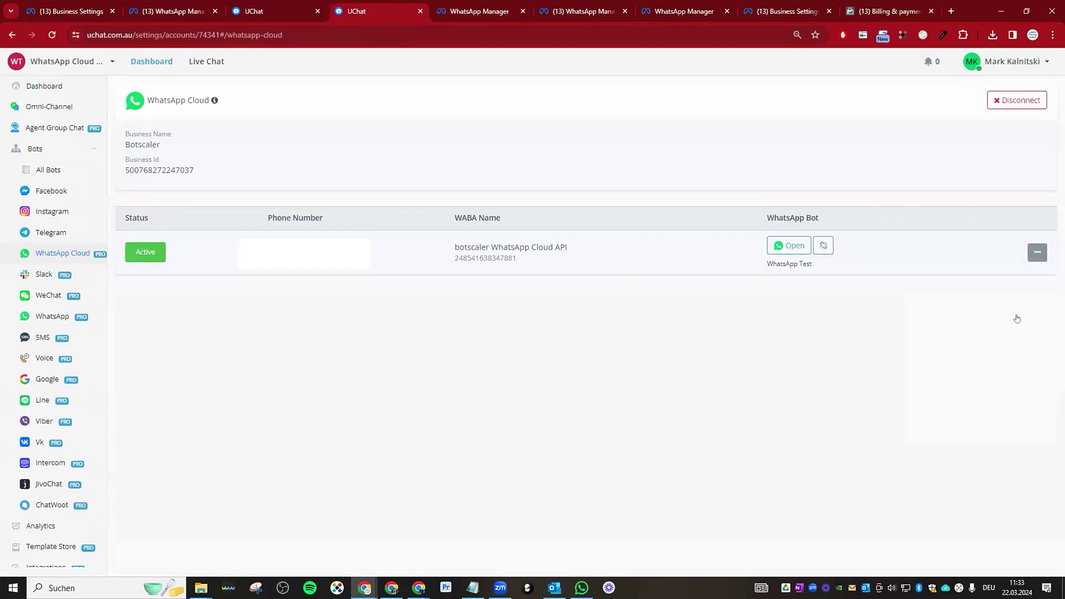
pyautogui.click(1037, 252)
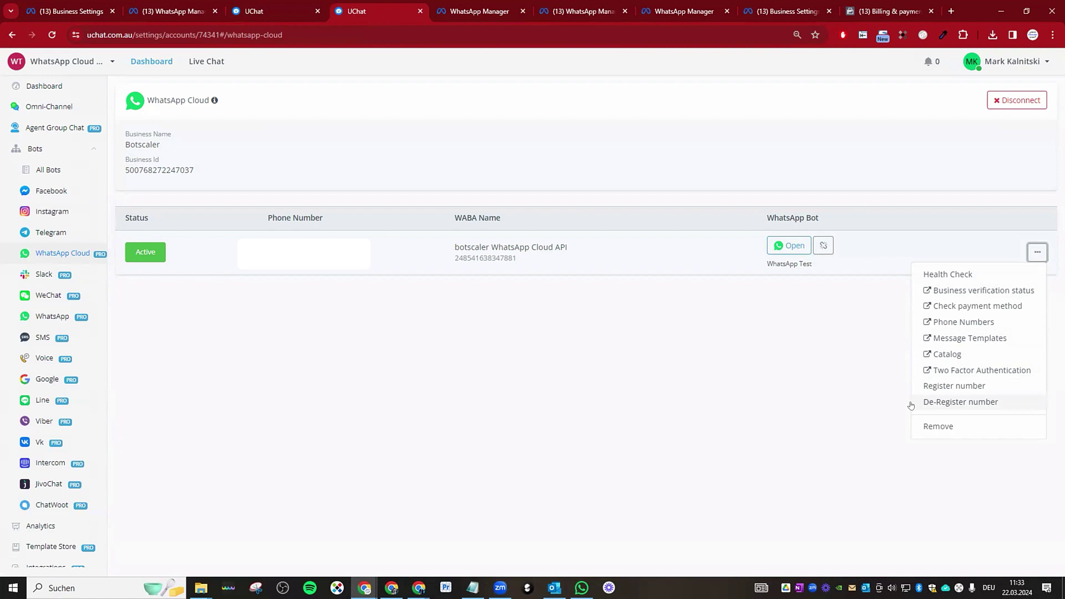
pyautogui.click(827, 394)
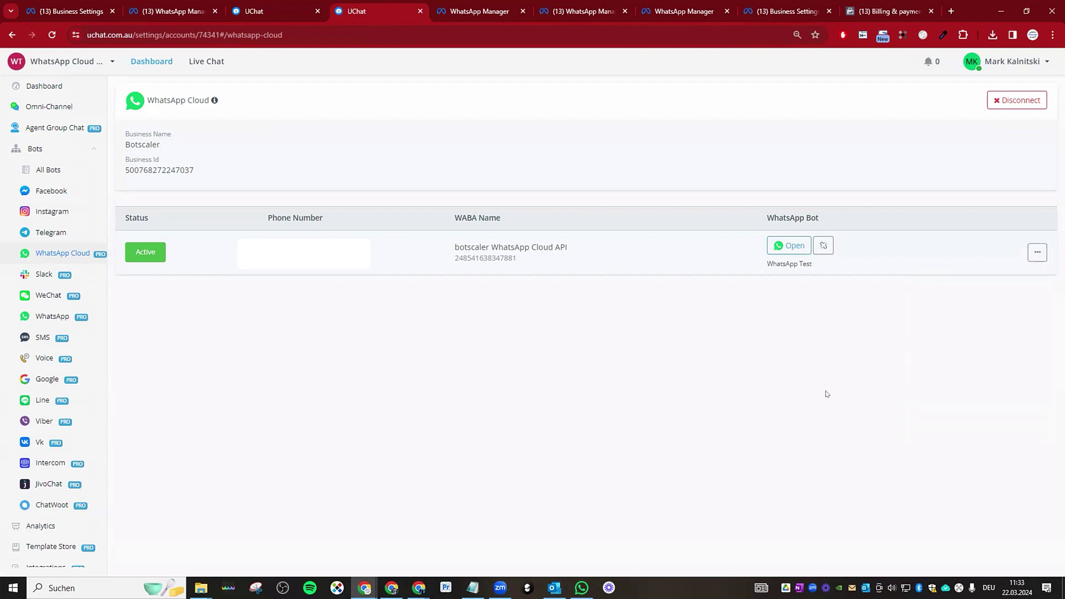